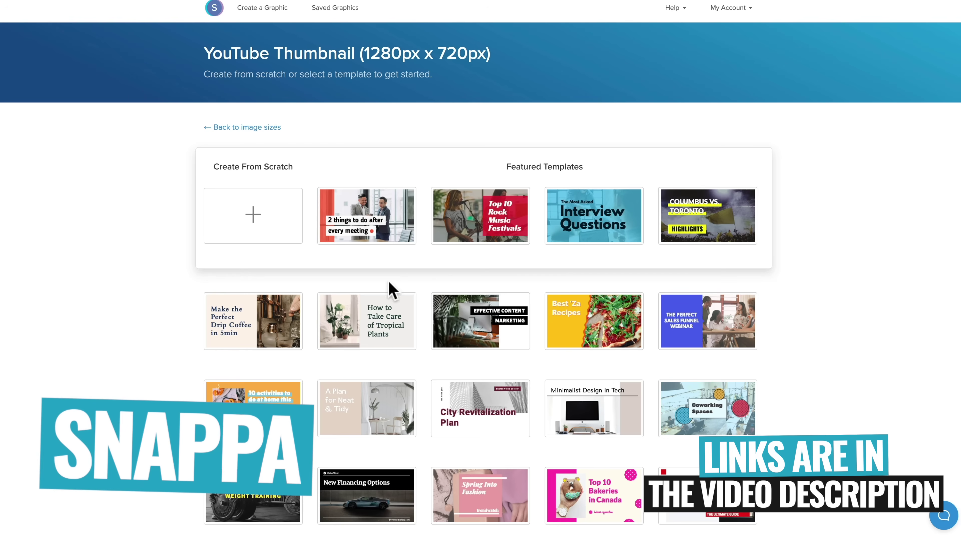
# Browse the YouTube thumbnail templates in Snappa, and look through the matching template results in Canva.
pyautogui.scroll(-10, 518, 328)
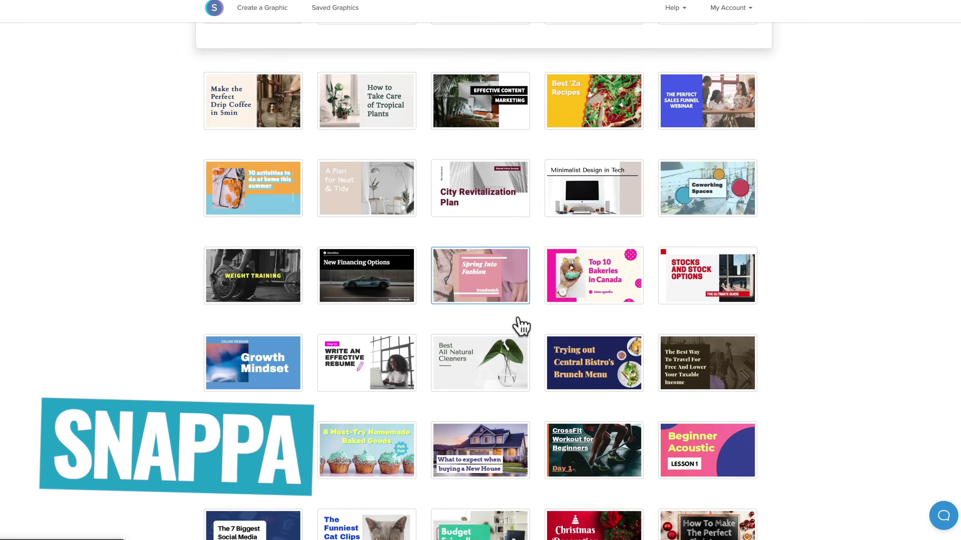
pyautogui.scroll(-10, 519, 318)
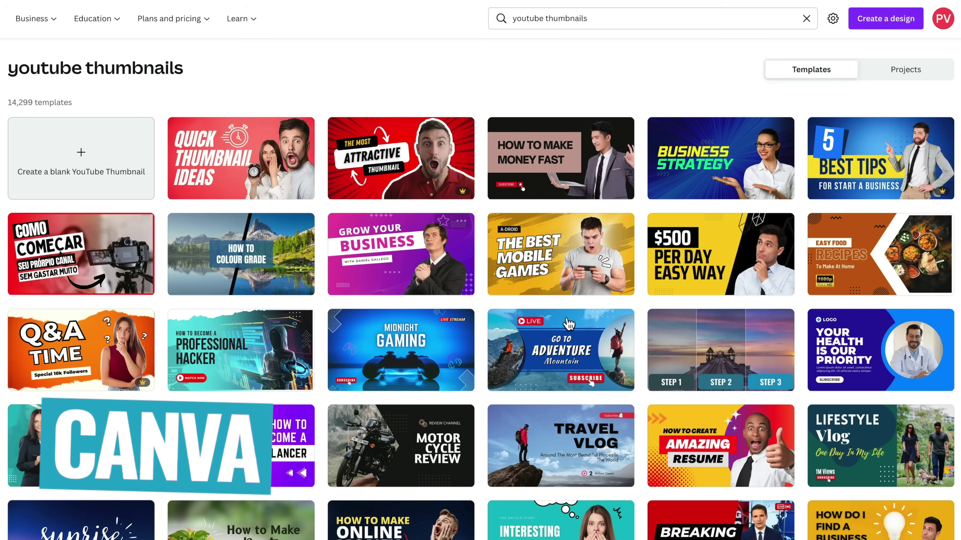
pyautogui.scroll(-5, 591, 332)
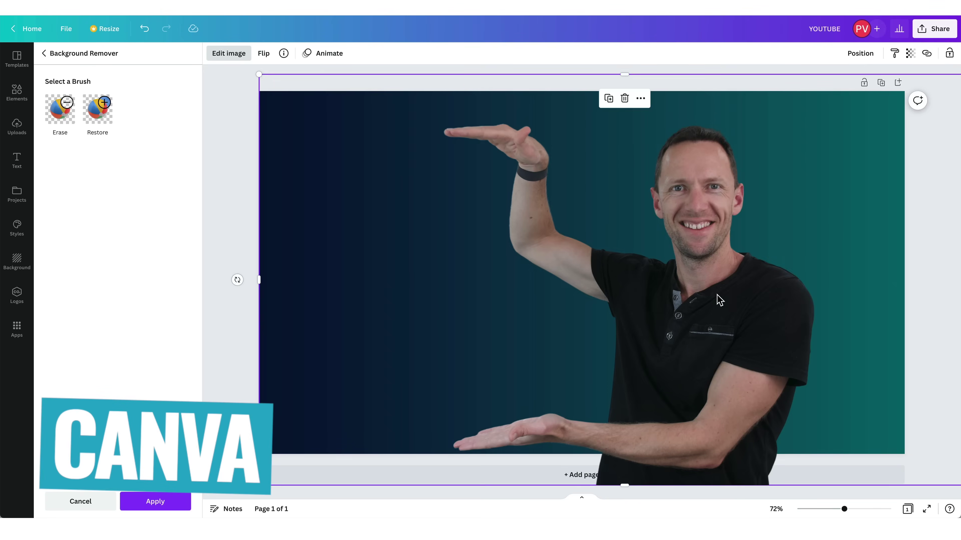
# Shift the background-removed presenter photo sideways on the gradient canvas, and enlarge the original studio photo to cover the whole canvas.
pyautogui.moveTo(718, 299); pyautogui.dragTo(775, 277)
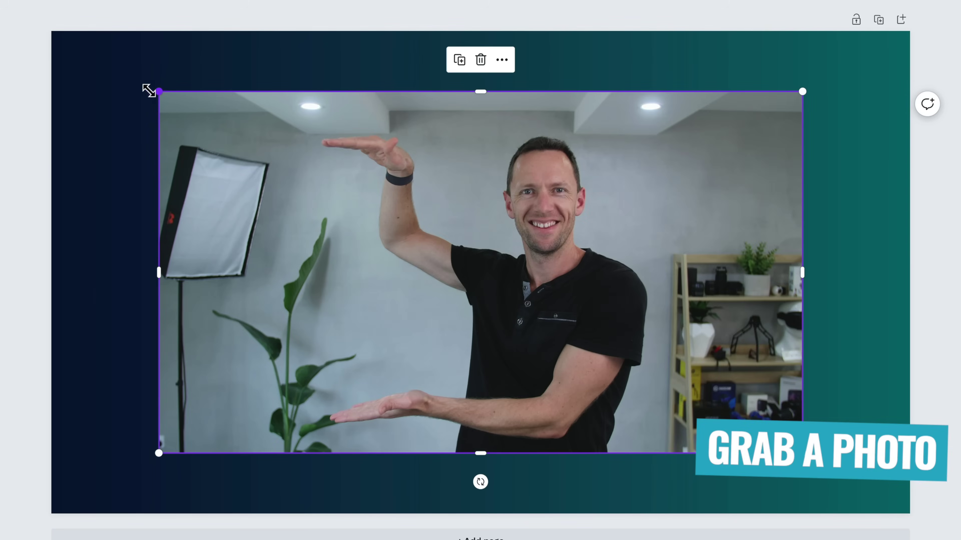
pyautogui.moveTo(149, 91); pyautogui.dragTo(51, 30)
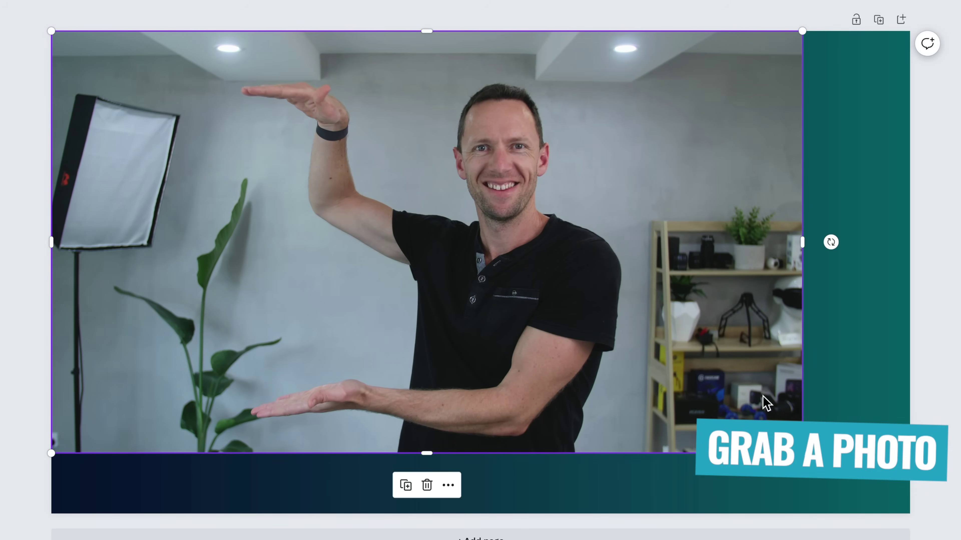
pyautogui.moveTo(802, 453); pyautogui.dragTo(957, 538)
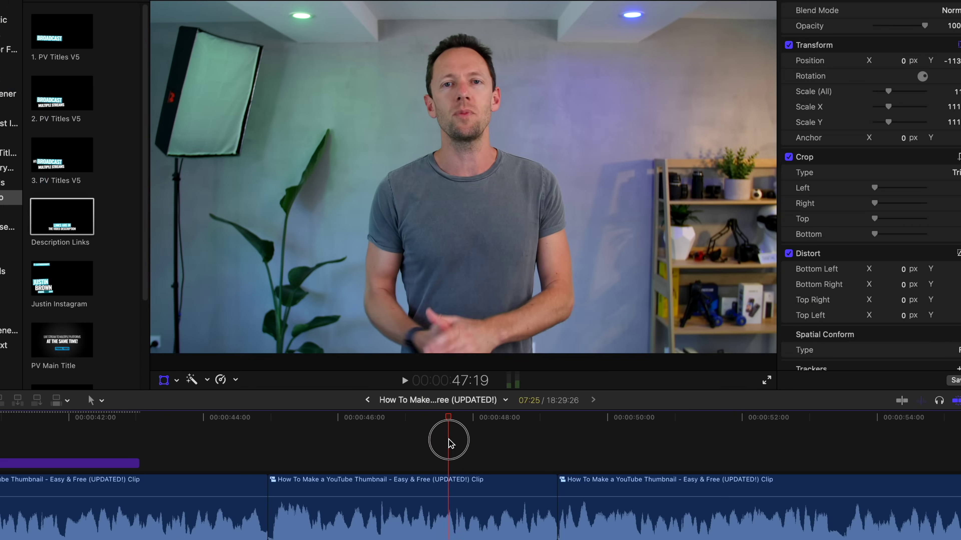
# Scrub through the edited footage, switch to VLC, and save a snapshot of the smiling, pointing frame in P1033355.MOV.
pyautogui.moveTo(468, 442); pyautogui.dragTo(178, 447)
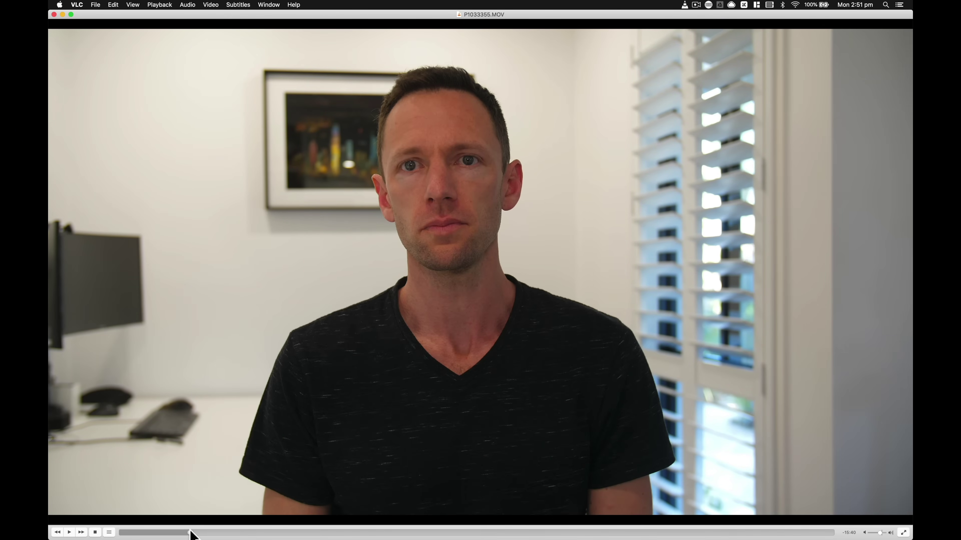
pyautogui.moveTo(191, 533); pyautogui.dragTo(273, 535)
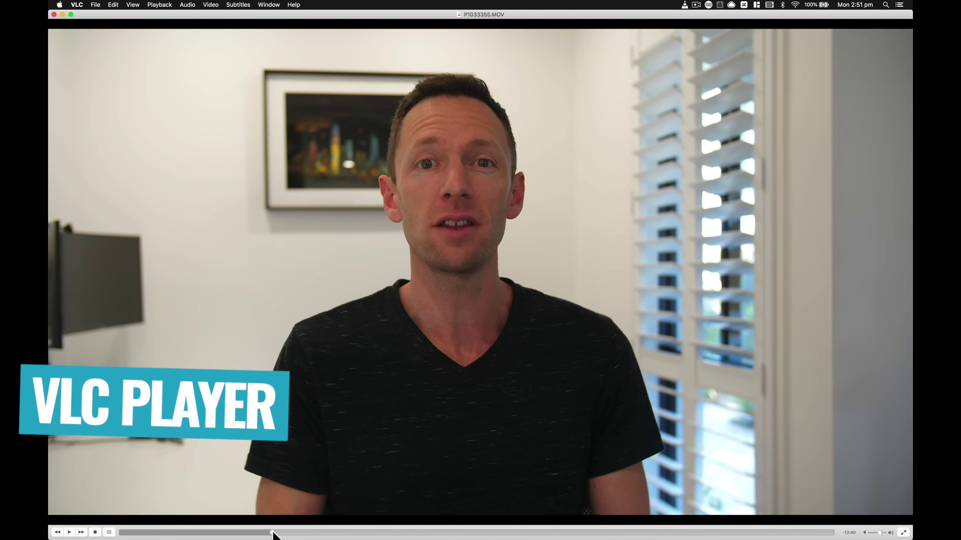
pyautogui.moveTo(332, 538); pyautogui.dragTo(442, 526)
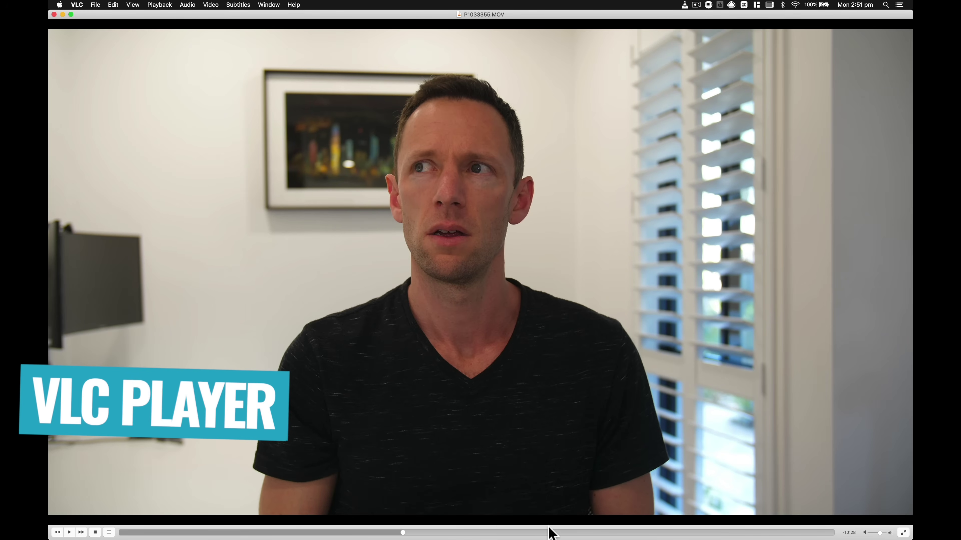
pyautogui.moveTo(540, 534); pyautogui.dragTo(776, 533)
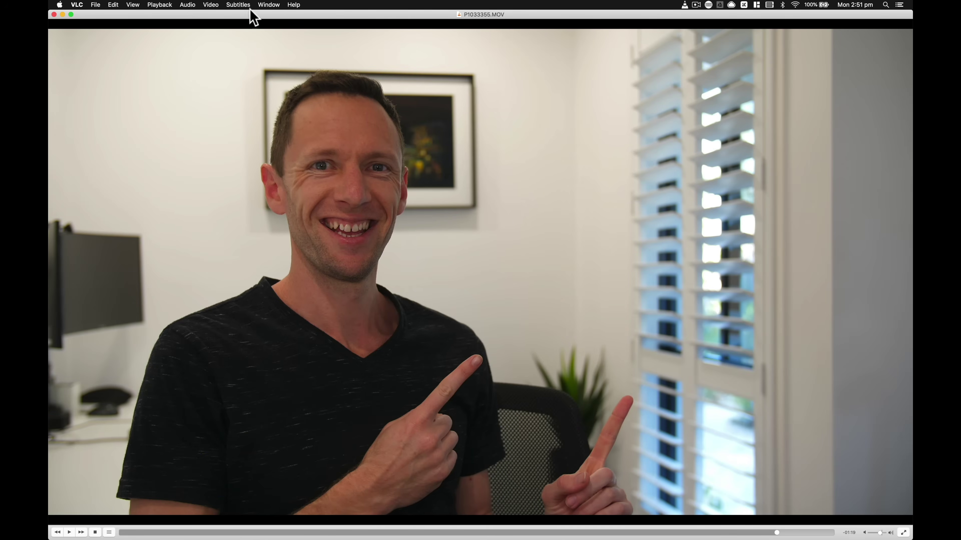
pyautogui.click(211, 5)
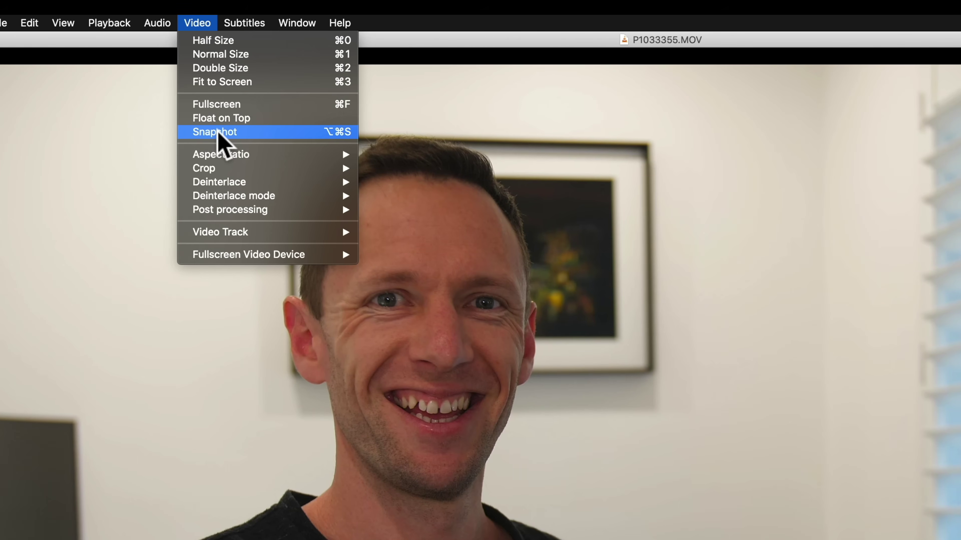
pyautogui.click(219, 133)
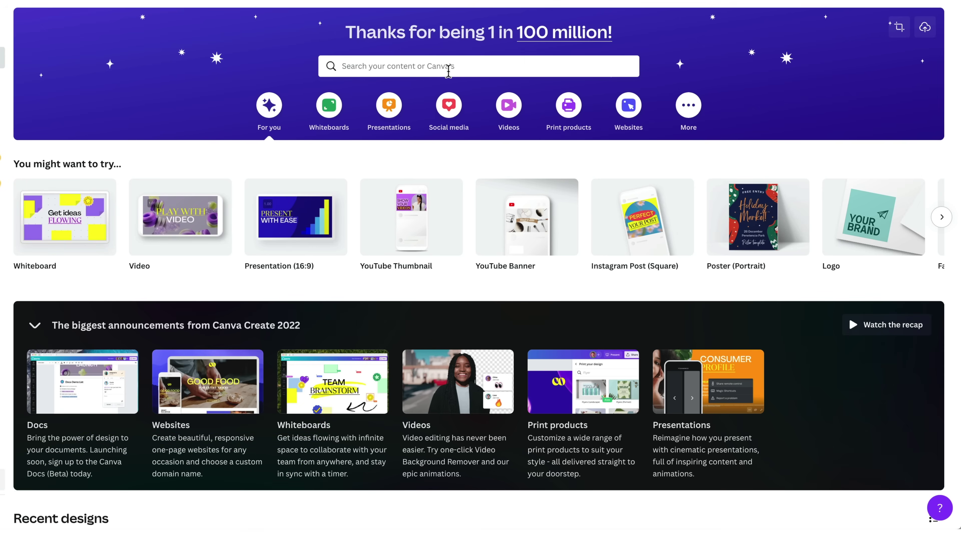
# Switch to the Canva home page and search the templates for "youtube thumbnails".
pyautogui.click(430, 67)
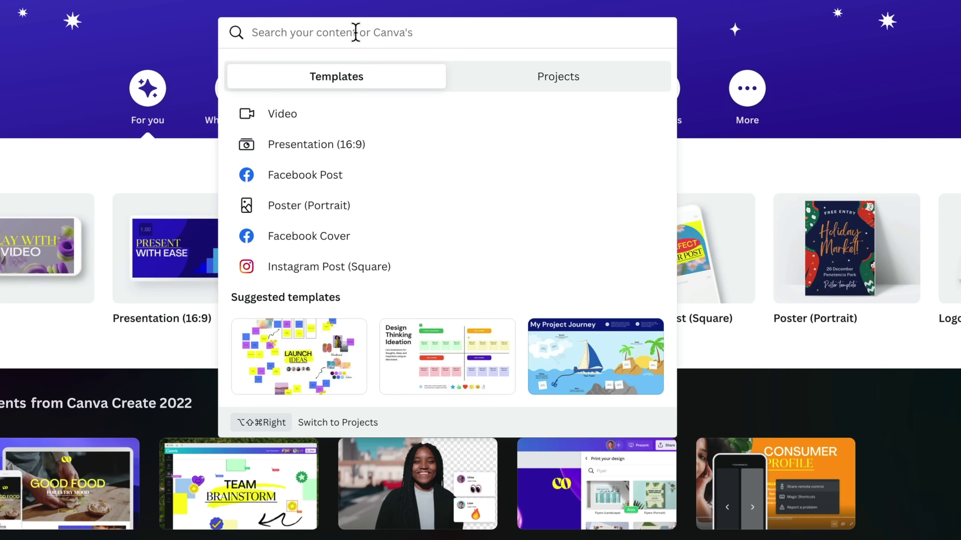
pyautogui.write('youtube')
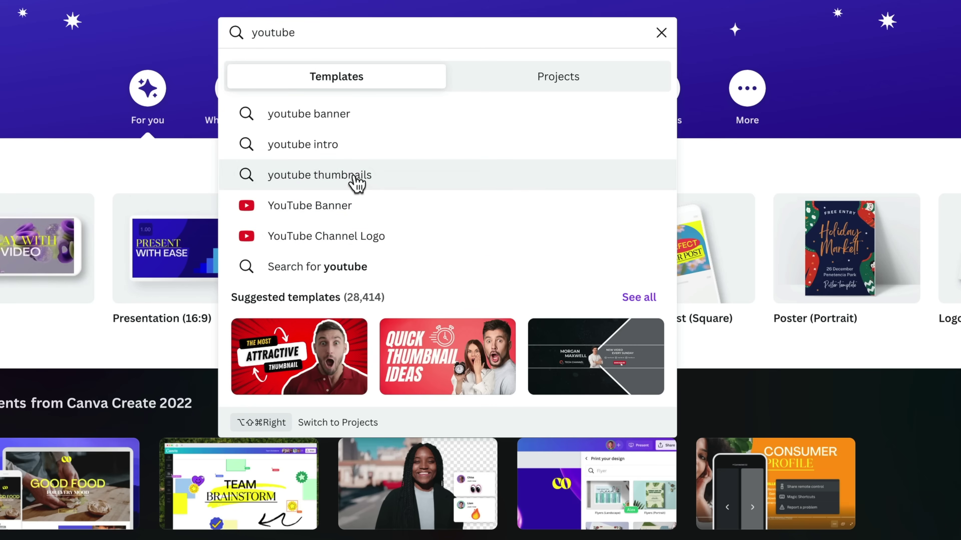
pyautogui.click(358, 182)
# Look through the YouTube thumbnail templates and check which ones are marked as Canva Pro.
pyautogui.scroll(-6, 591, 333)
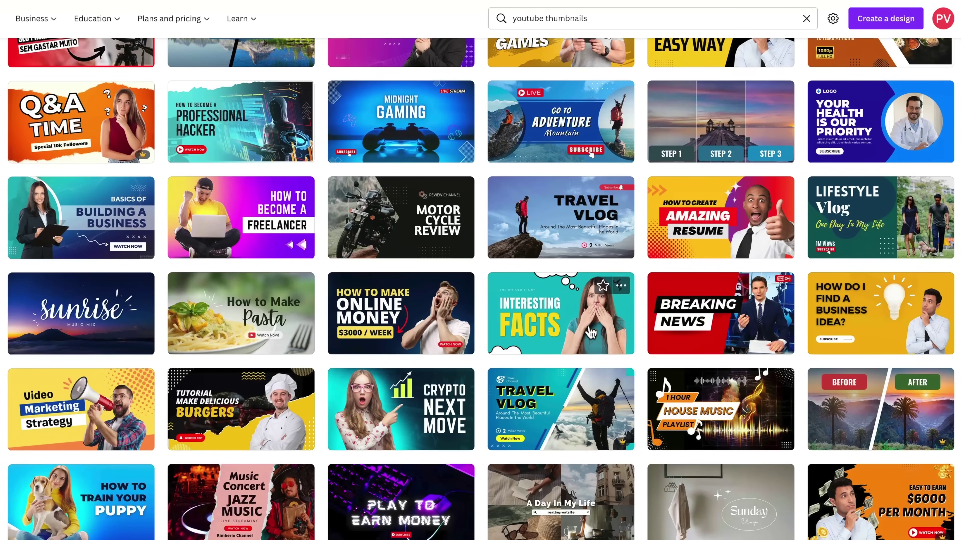
pyautogui.scroll(-6, 590, 333)
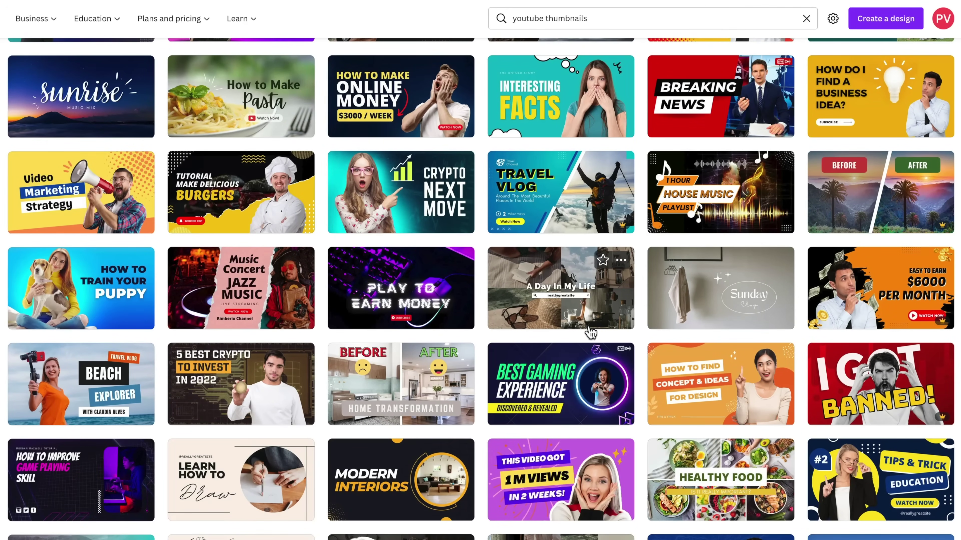
pyautogui.scroll(-4, 591, 333)
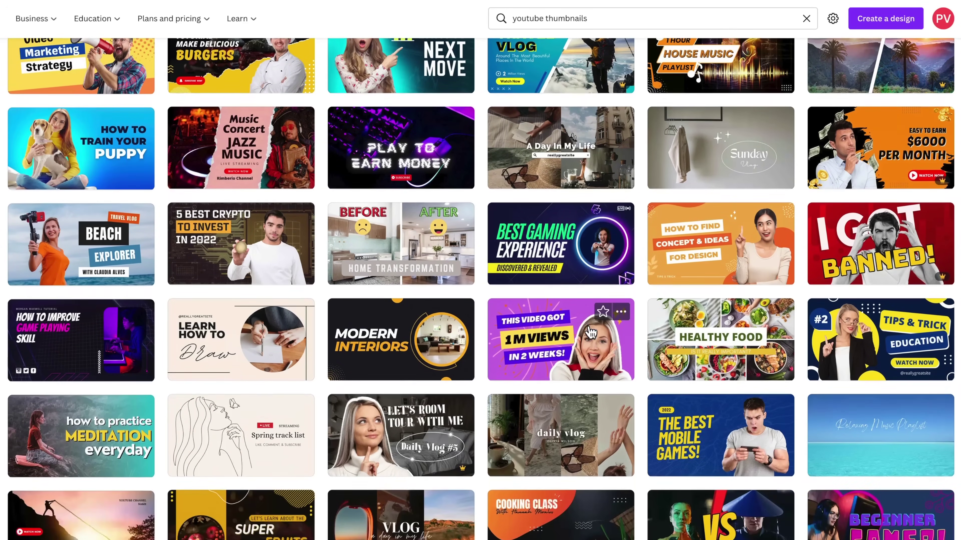
pyautogui.scroll(-9, 591, 333)
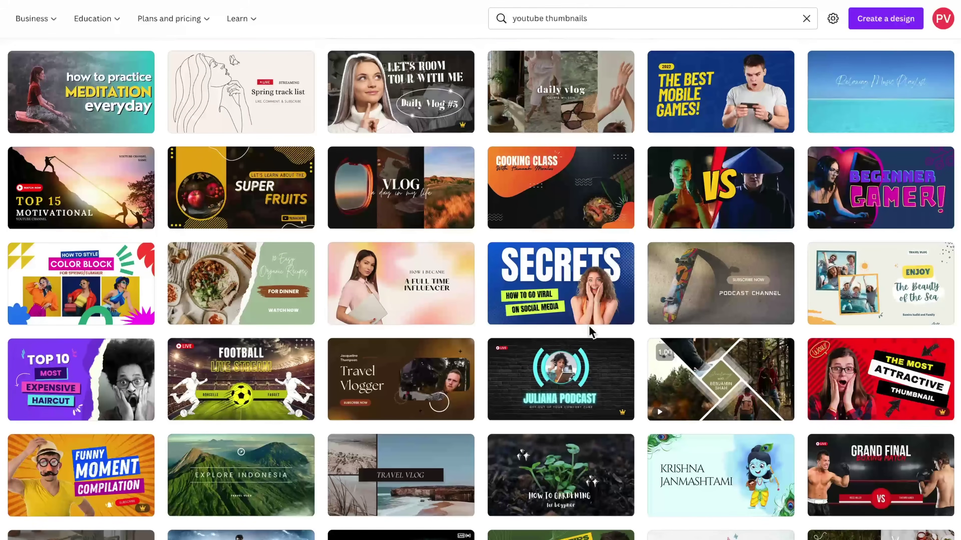
pyautogui.scroll(-8, 588, 325)
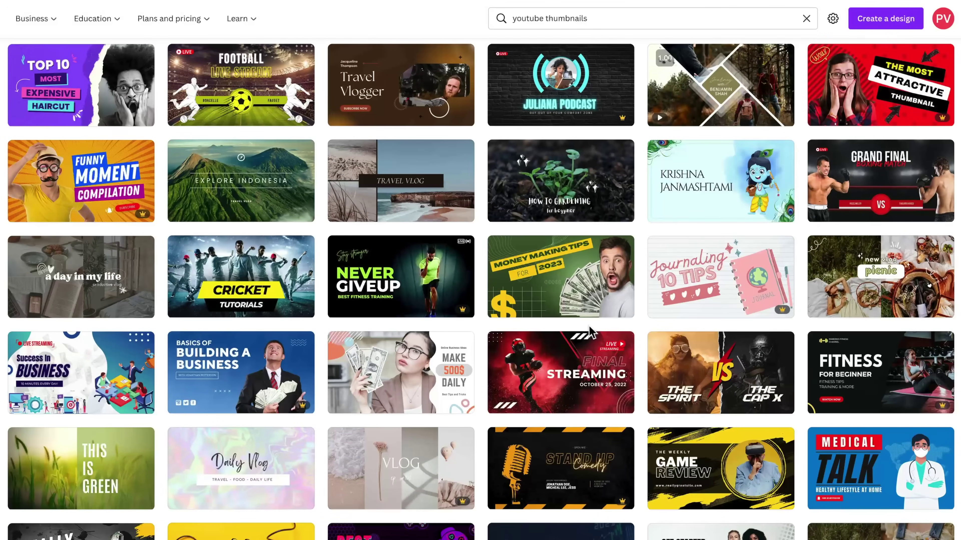
pyautogui.scroll(-6, 588, 325)
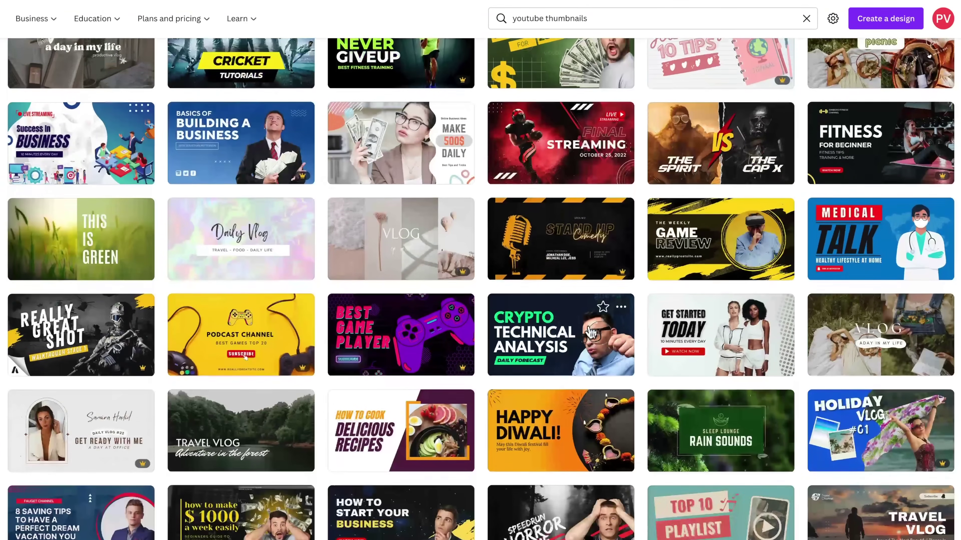
pyautogui.scroll(-7, 590, 333)
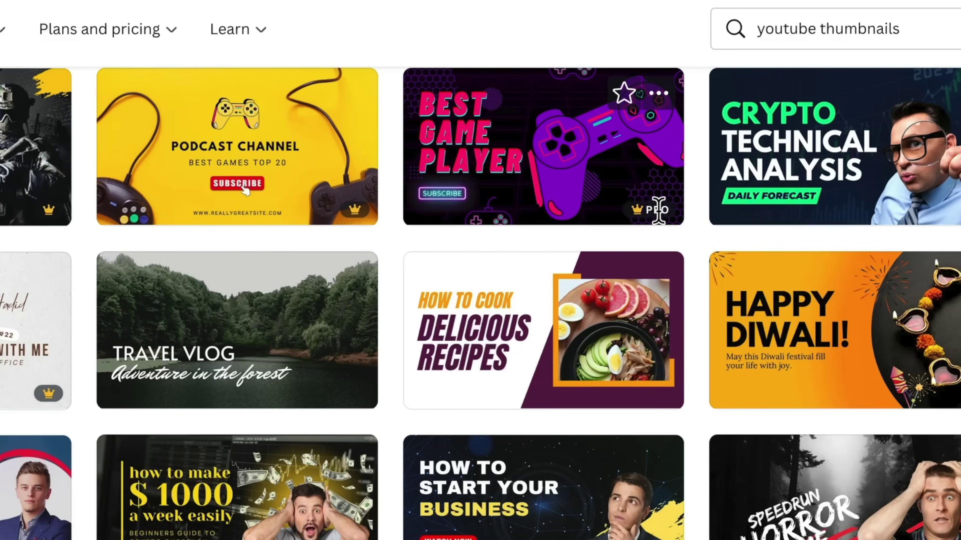
pyautogui.moveTo(660, 210)
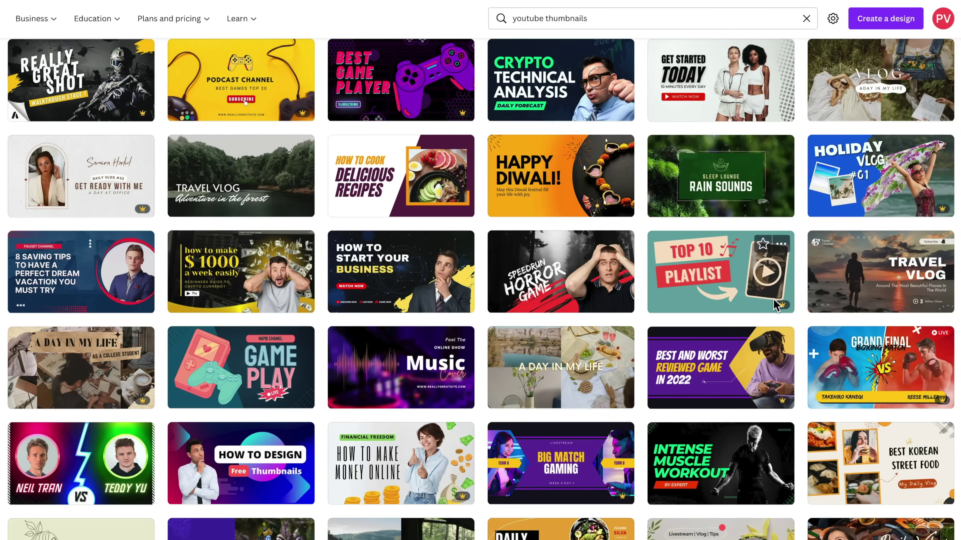
pyautogui.moveTo(775, 304)
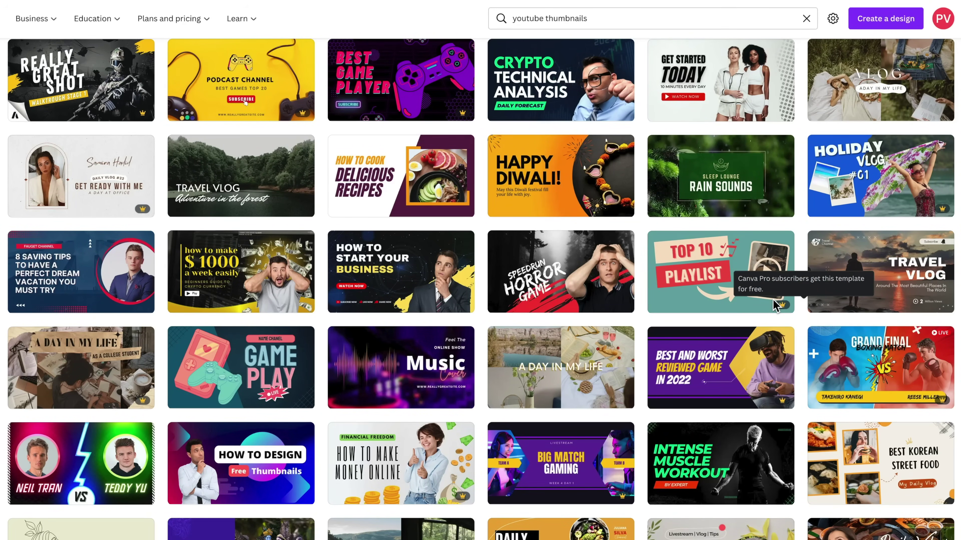
# Open the "8 Saving Tips to Have a Perfect Dream Vacation" template for editing and nudge its headline text slightly.
pyautogui.click(45, 272)
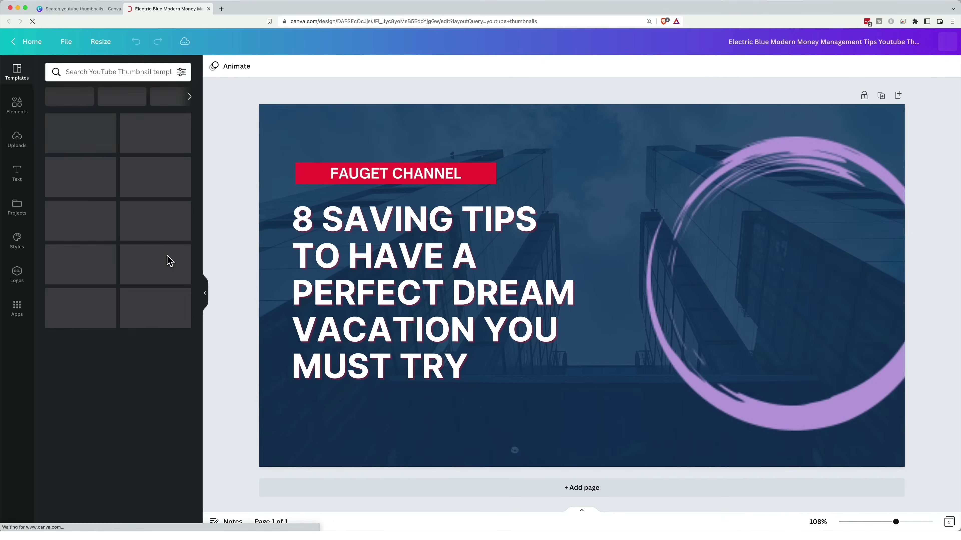
pyautogui.moveTo(792, 248); pyautogui.dragTo(790, 249)
pyautogui.click(391, 243)
pyautogui.moveTo(392, 242)
pyautogui.mouseDown()
pyautogui.moveTo(396, 297)
pyautogui.moveTo(387, 224)
pyautogui.mouseUp()
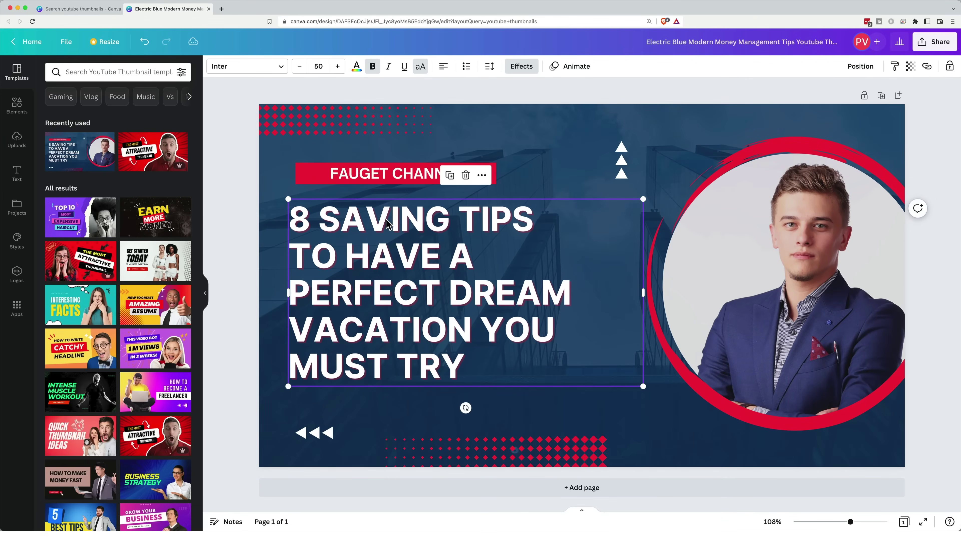
# Reposition the "FAUGET CHANNEL" text, the red dot pattern along the upper edge, and the three upward-pointing triangles.
pyautogui.click(380, 177)
pyautogui.moveTo(374, 116); pyautogui.dragTo(320, 107)
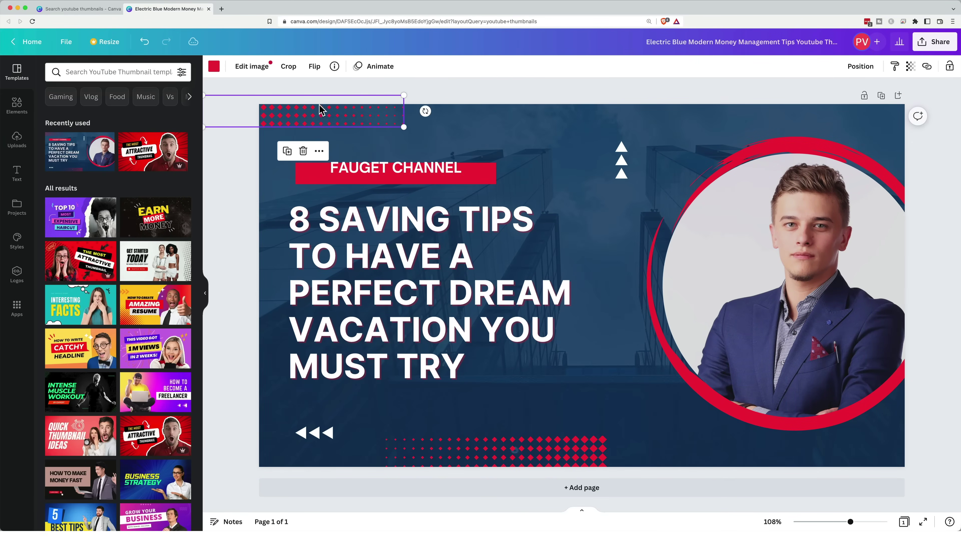
pyautogui.click(621, 163)
pyautogui.moveTo(621, 163); pyautogui.dragTo(620, 209)
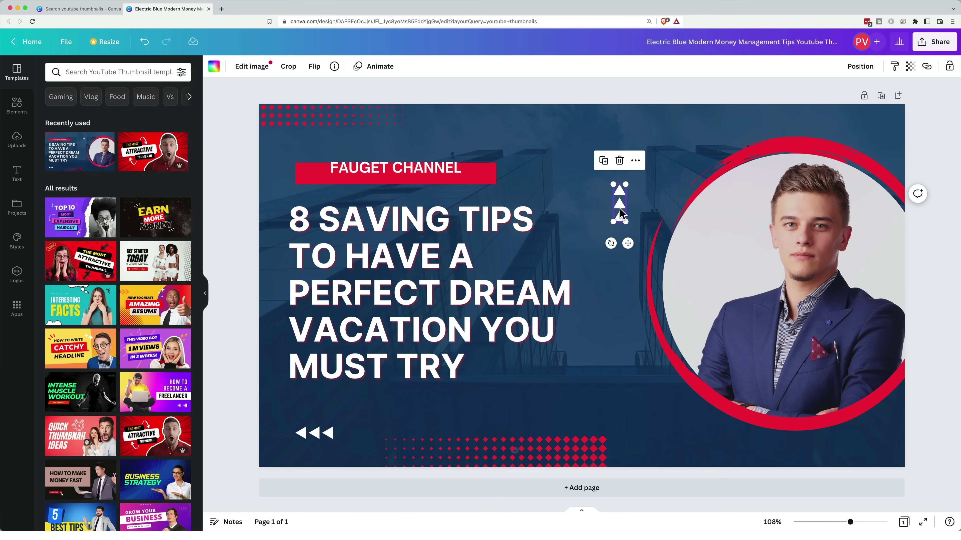
# Return to the home page and create a new blank design with a custom size of 1920 × 1080 px.
pyautogui.click(19, 45)
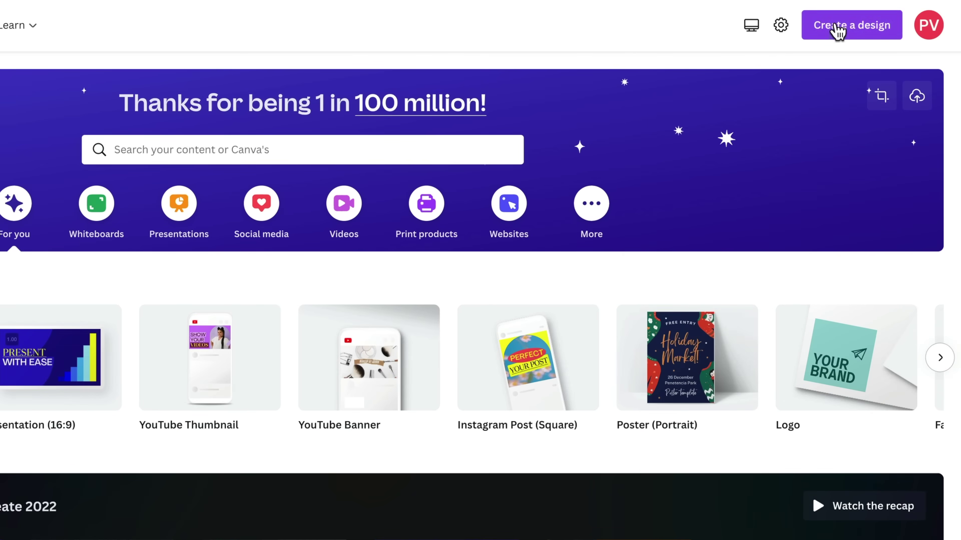
pyautogui.click(879, 49)
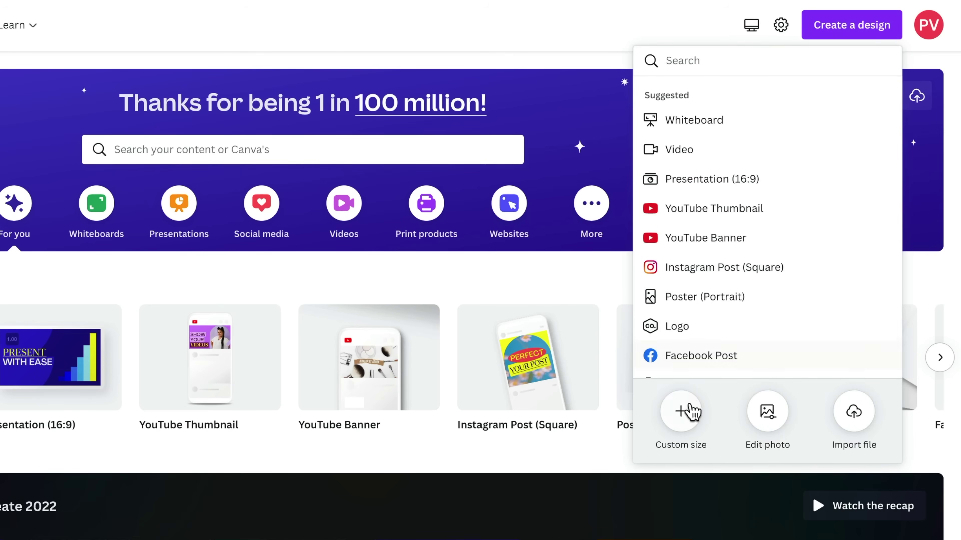
pyautogui.click(680, 412)
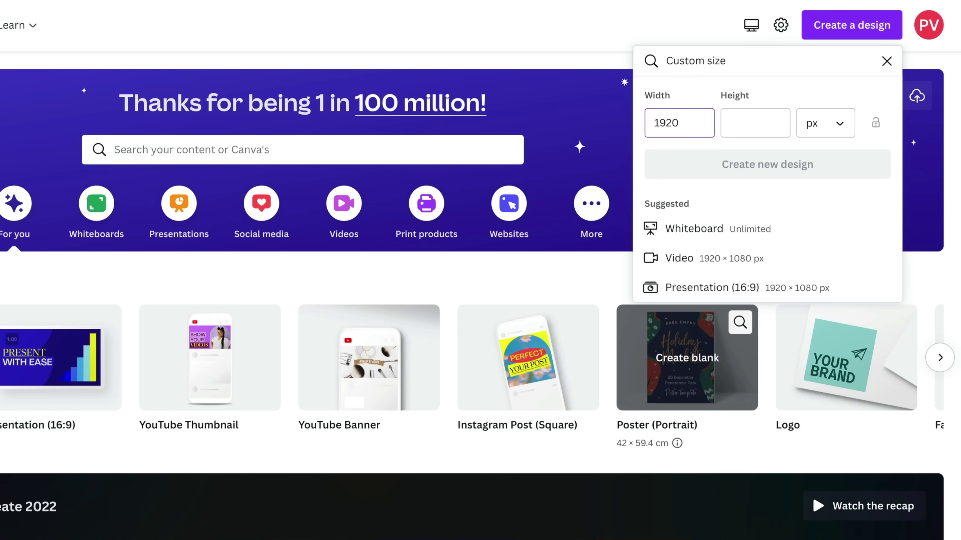
pyautogui.click(754, 123)
pyautogui.write('1080')
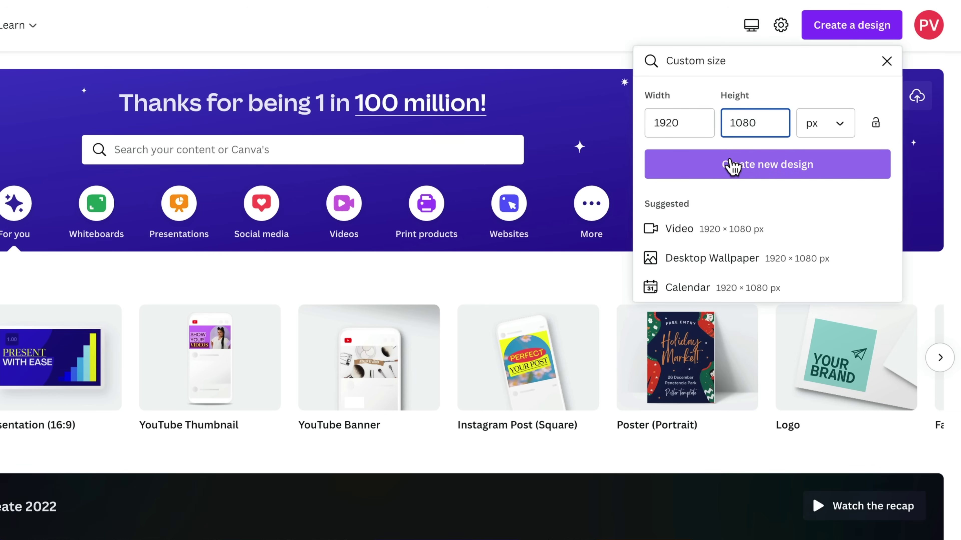
pyautogui.click(811, 178)
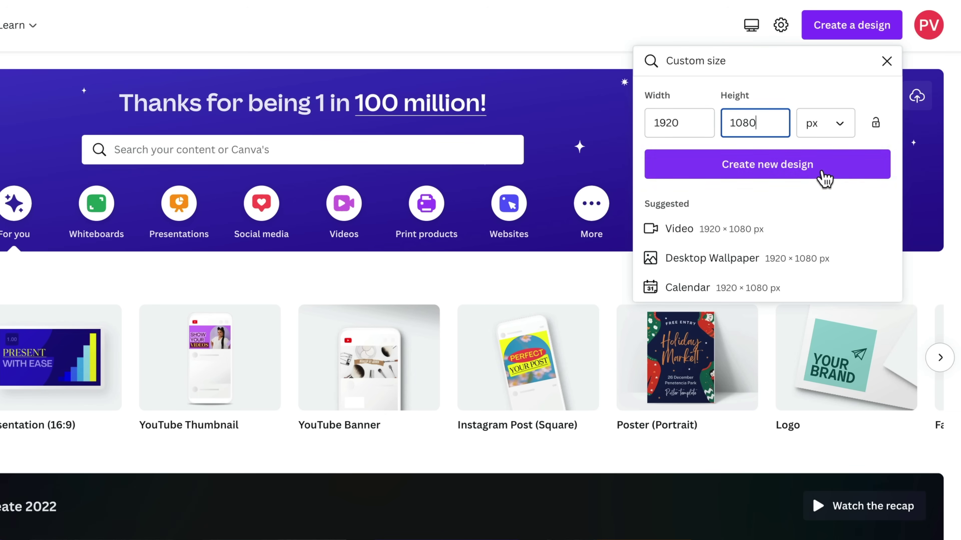
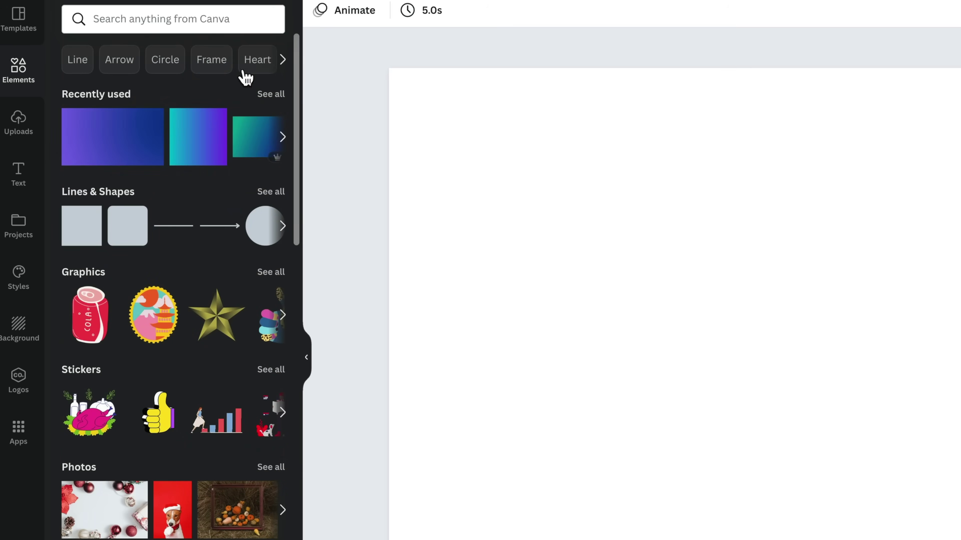
# Search the design elements for "gradient".
pyautogui.click(125, 18)
pyautogui.write('gradient')
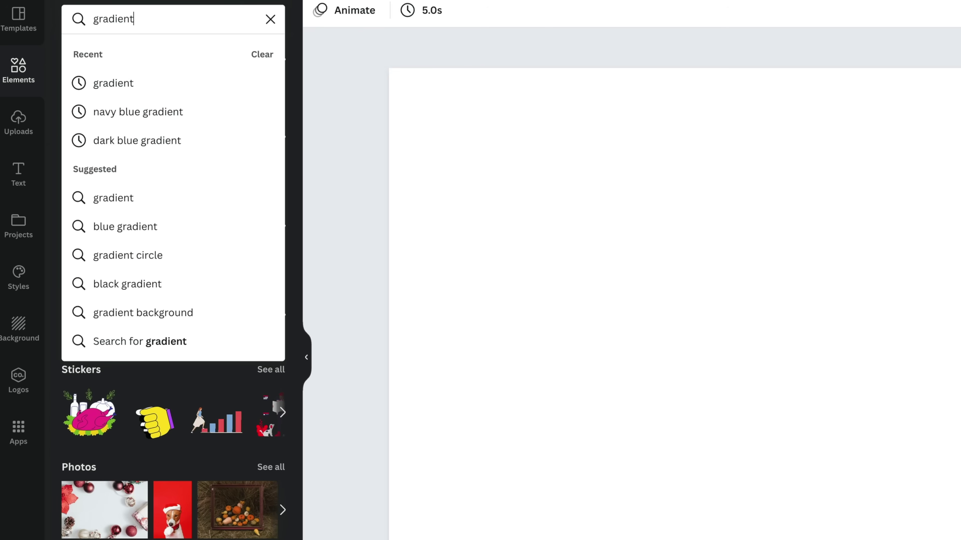
pyautogui.click(100, 82)
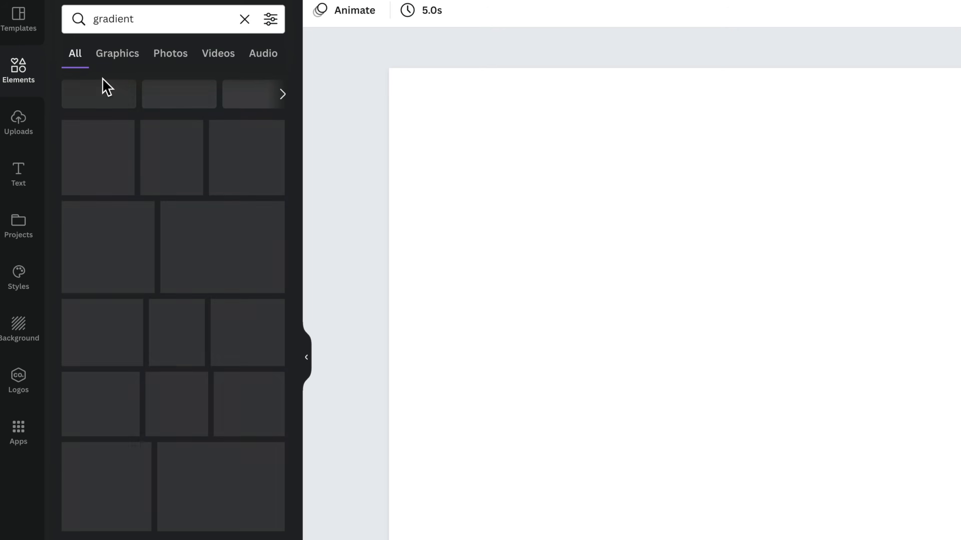
# Add the square teal-to-purple gradient from the graphics results and enlarge it to cover the whole page.
pyautogui.scroll(-2, 165, 333)
pyautogui.scroll(-1, 166, 334)
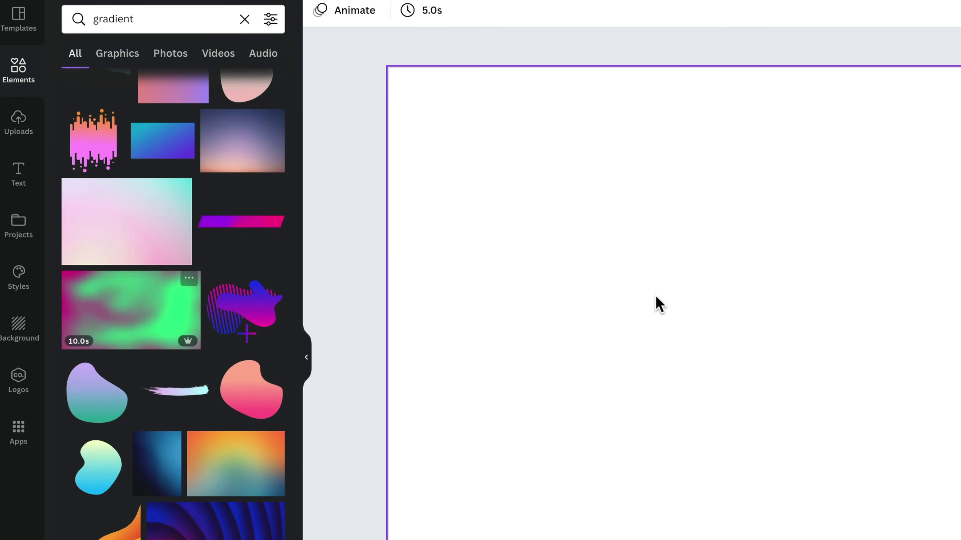
pyautogui.scroll(2, 214, 408)
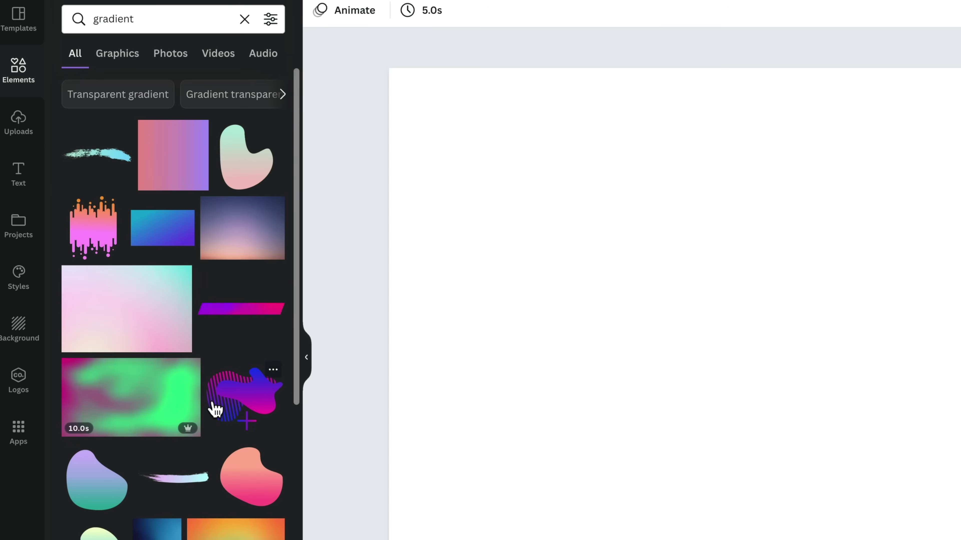
pyautogui.click(129, 56)
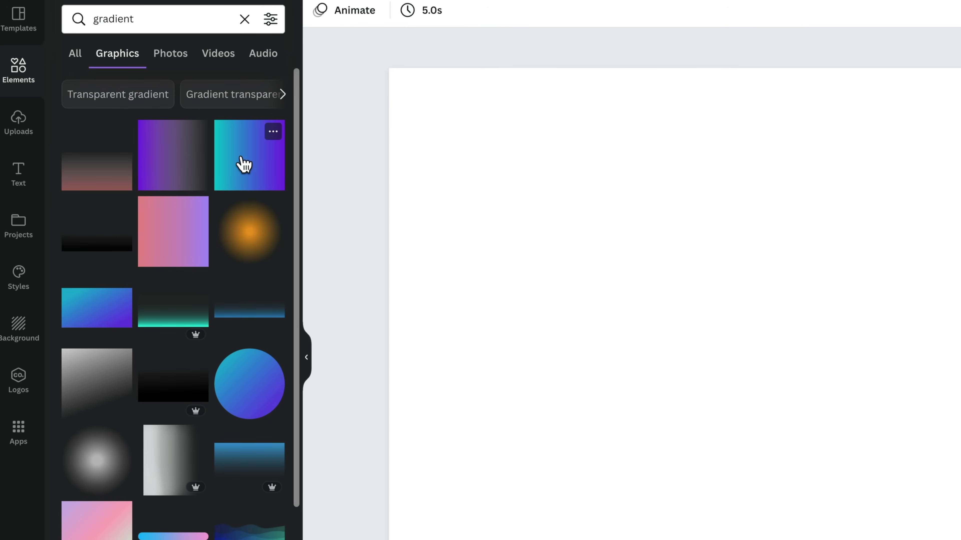
pyautogui.click(250, 171)
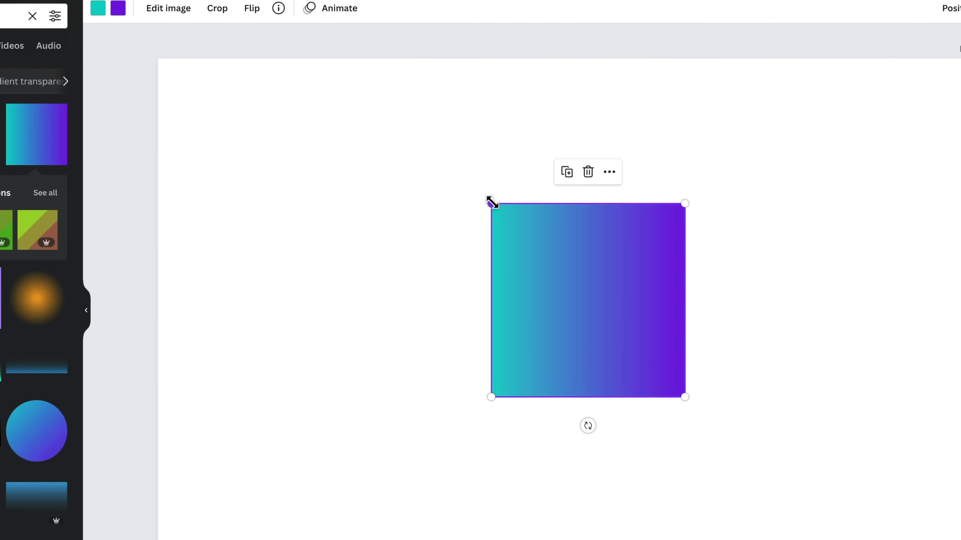
pyautogui.moveTo(492, 202); pyautogui.dragTo(77, 148)
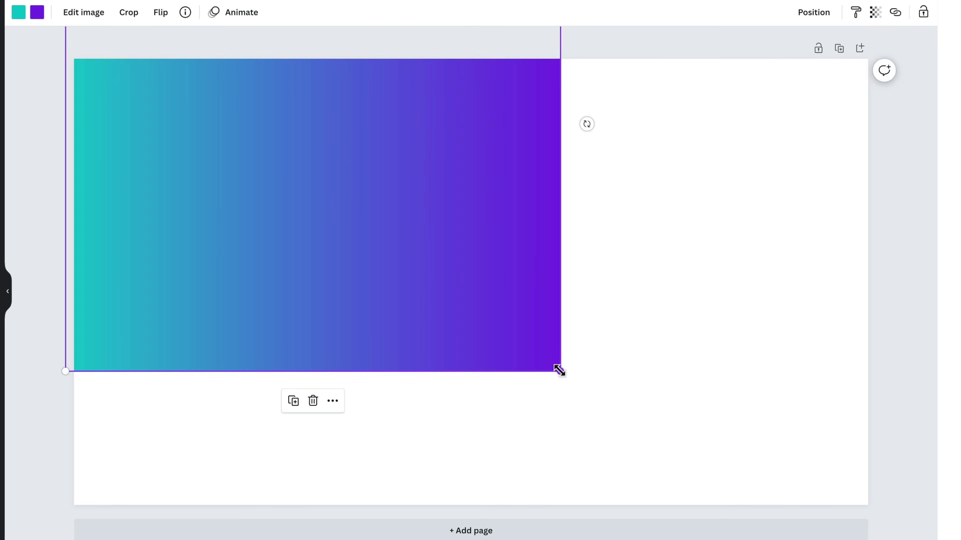
pyautogui.moveTo(559, 371); pyautogui.dragTo(877, 537)
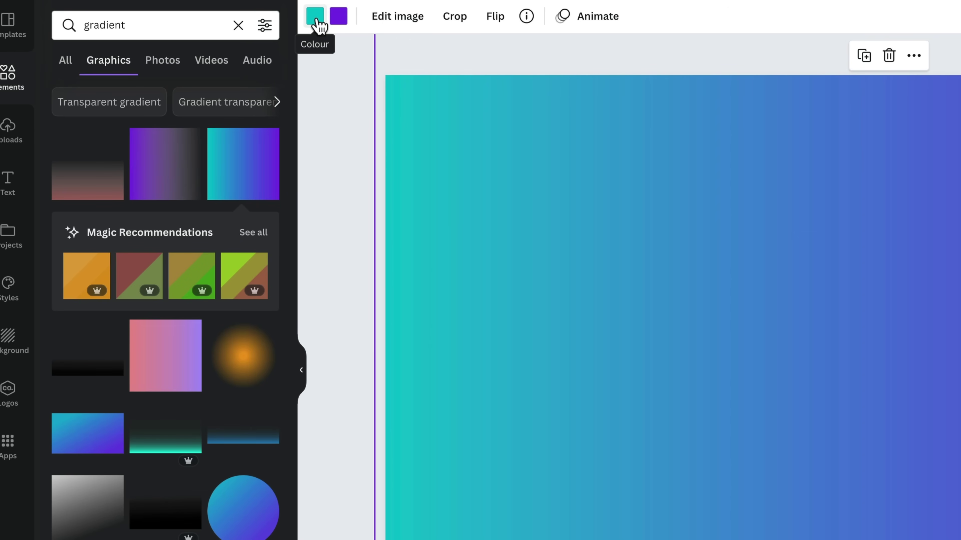
# Change the gradient's teal colour to a custom very dark navy blue.
pyautogui.click(318, 22)
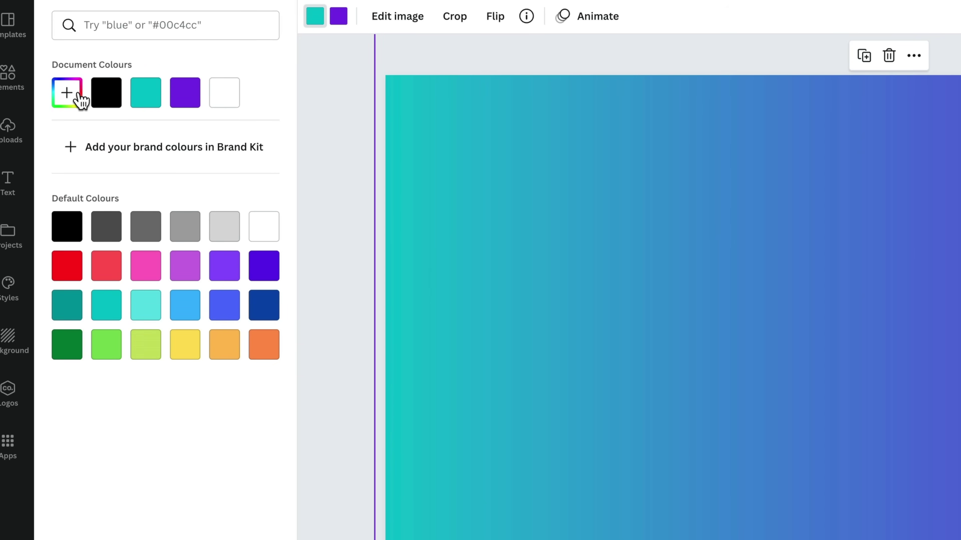
pyautogui.click(68, 92)
pyautogui.click(177, 218)
pyautogui.moveTo(178, 219); pyautogui.dragTo(193, 218)
pyautogui.moveTo(244, 165); pyautogui.dragTo(252, 191)
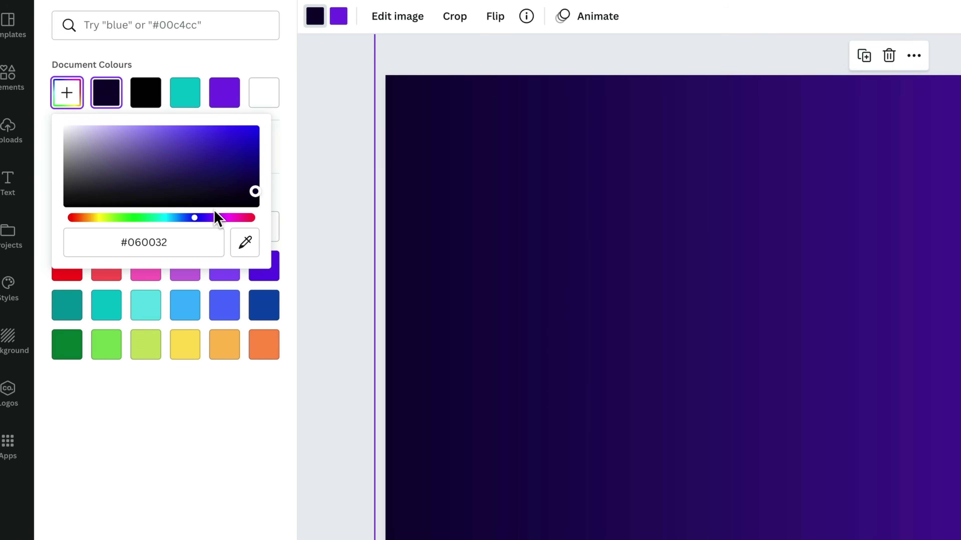
pyautogui.moveTo(195, 217); pyautogui.dragTo(182, 218)
pyautogui.click(107, 102)
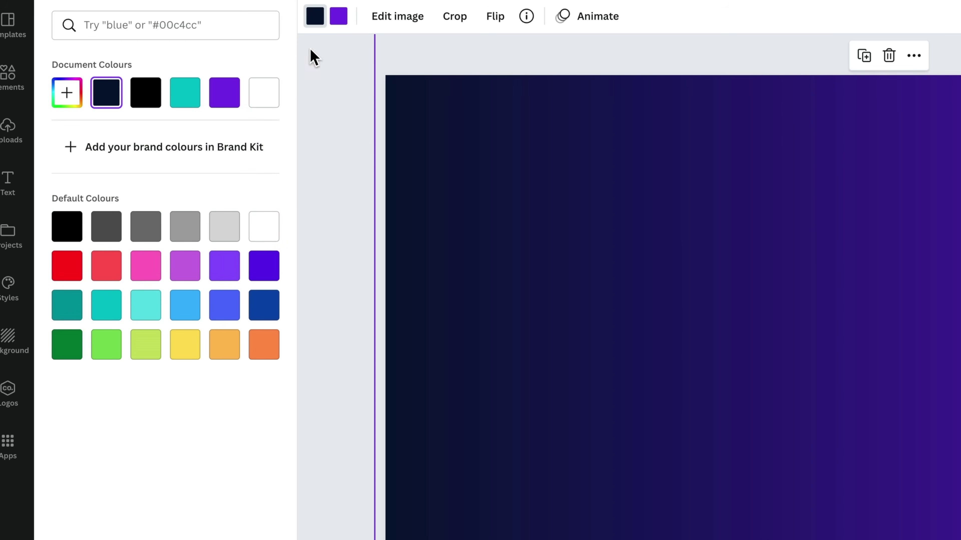
# Change the gradient's purple colour to the custom dark teal #006B70.
pyautogui.click(341, 18)
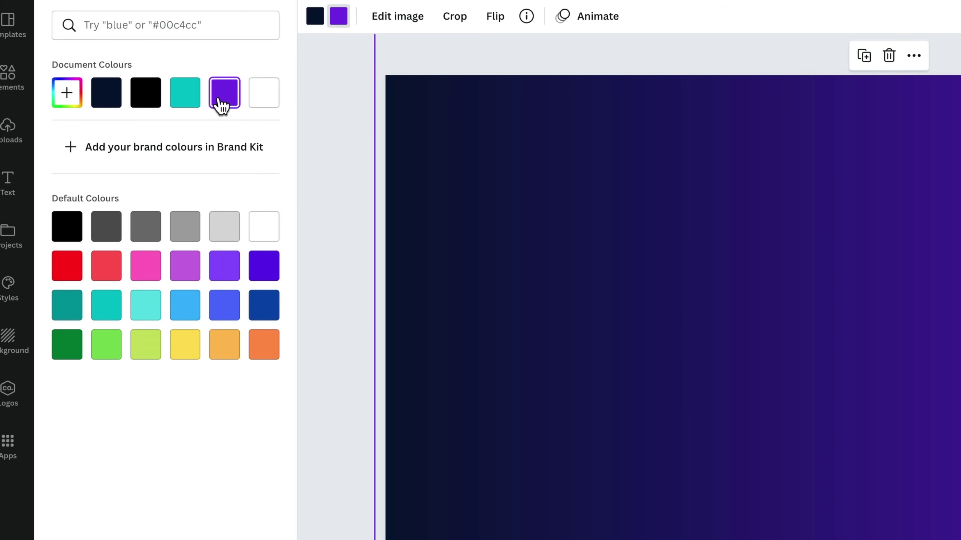
pyautogui.click(193, 102)
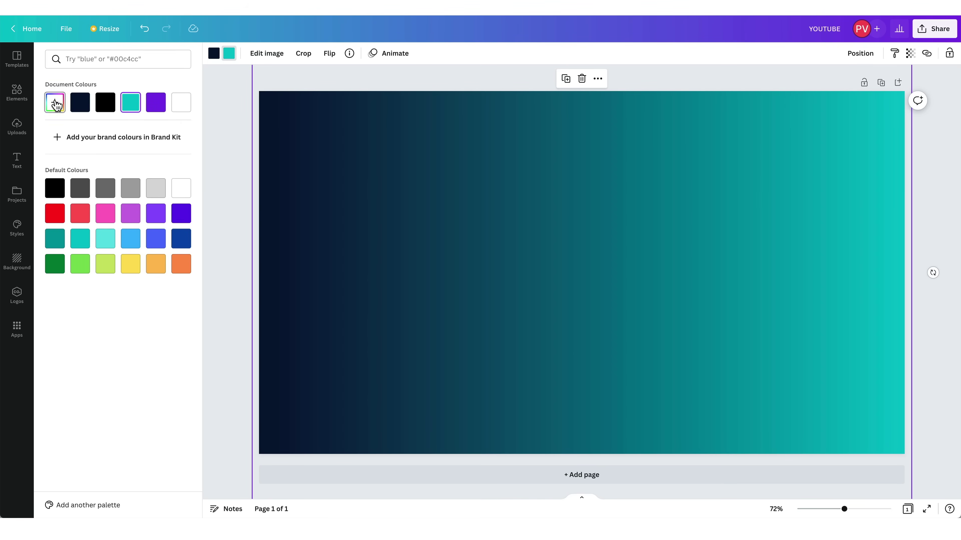
pyautogui.click(56, 104)
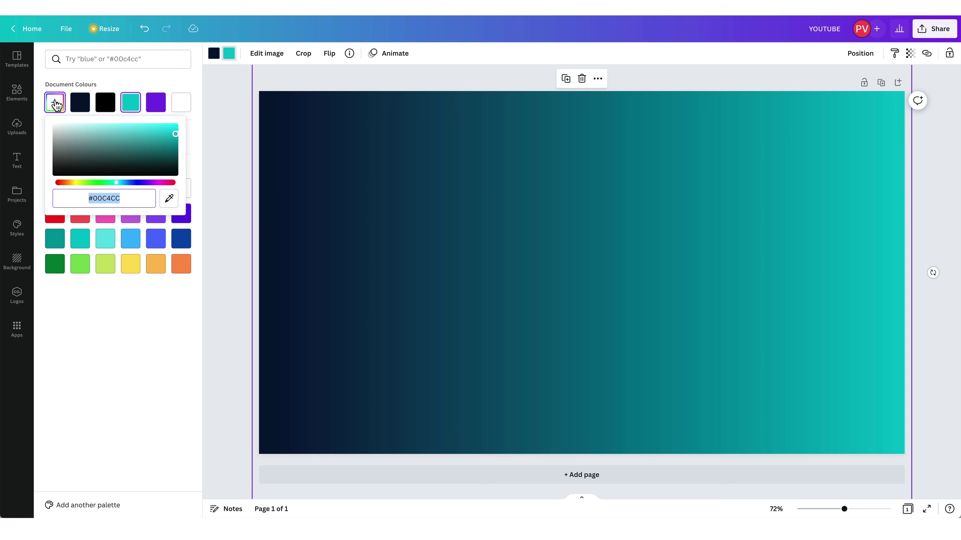
pyautogui.moveTo(171, 135); pyautogui.dragTo(180, 154)
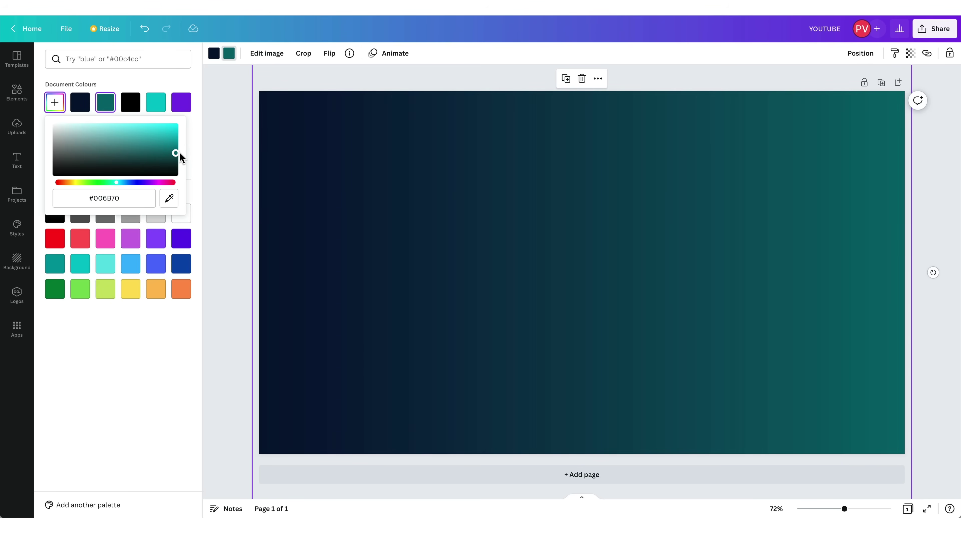
pyautogui.press('Escape')
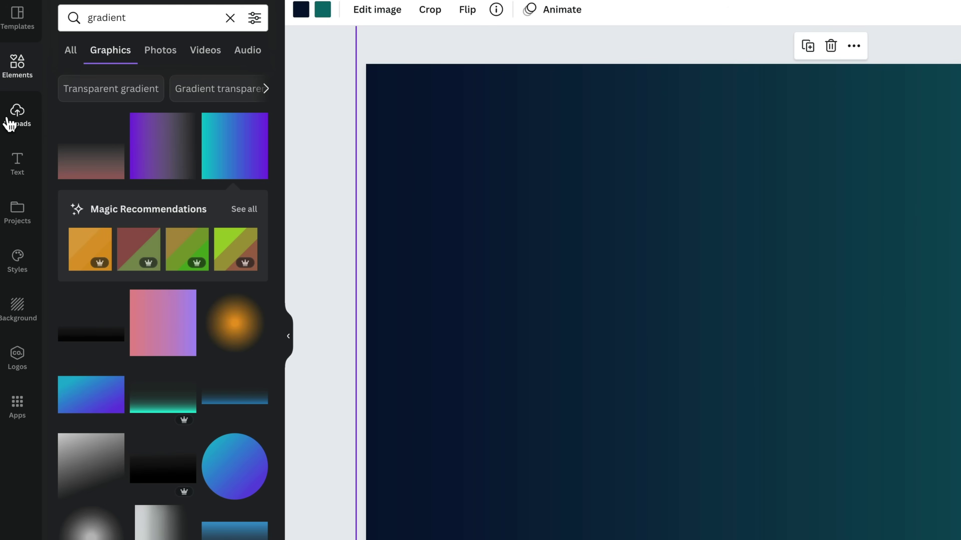
pyautogui.click(8, 131)
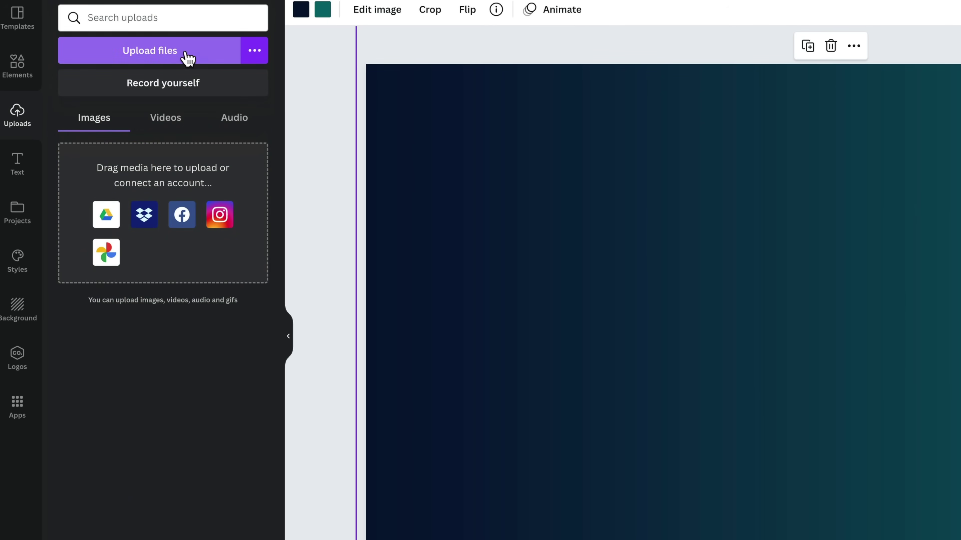
pyautogui.click(170, 54)
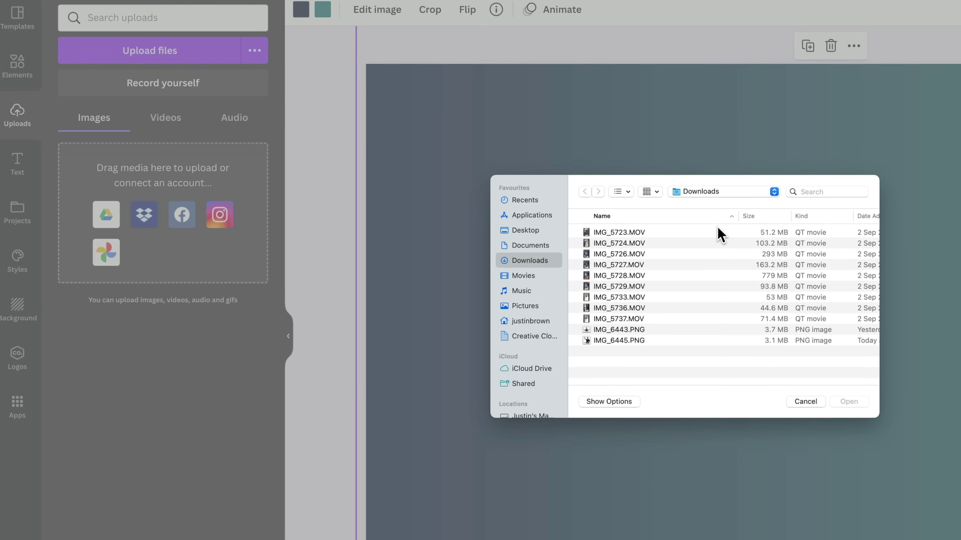
pyautogui.click(701, 191)
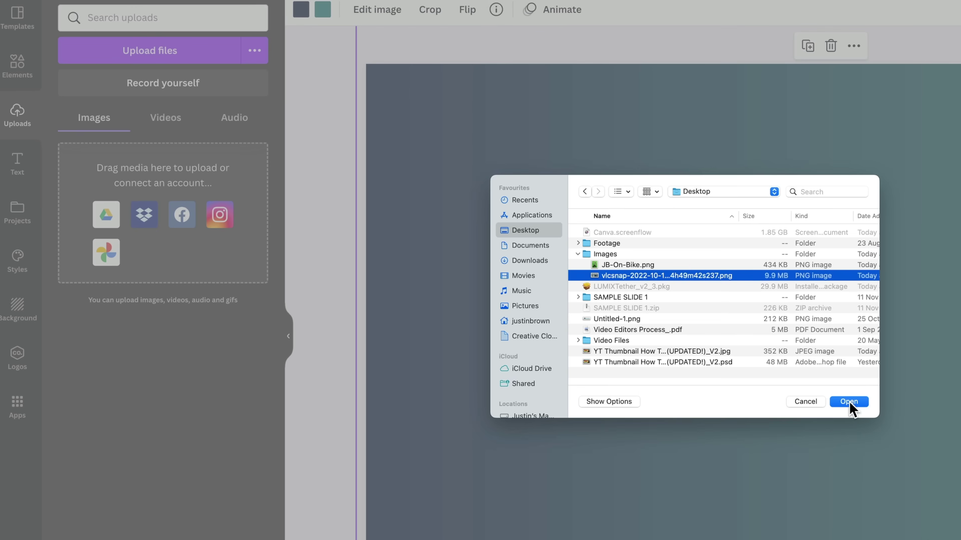
pyautogui.click(850, 402)
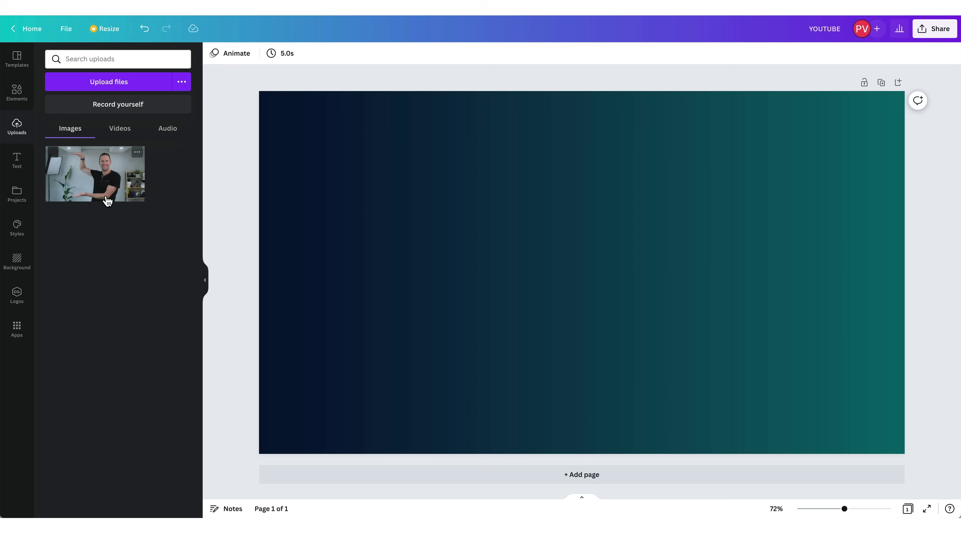
pyautogui.click(148, 218)
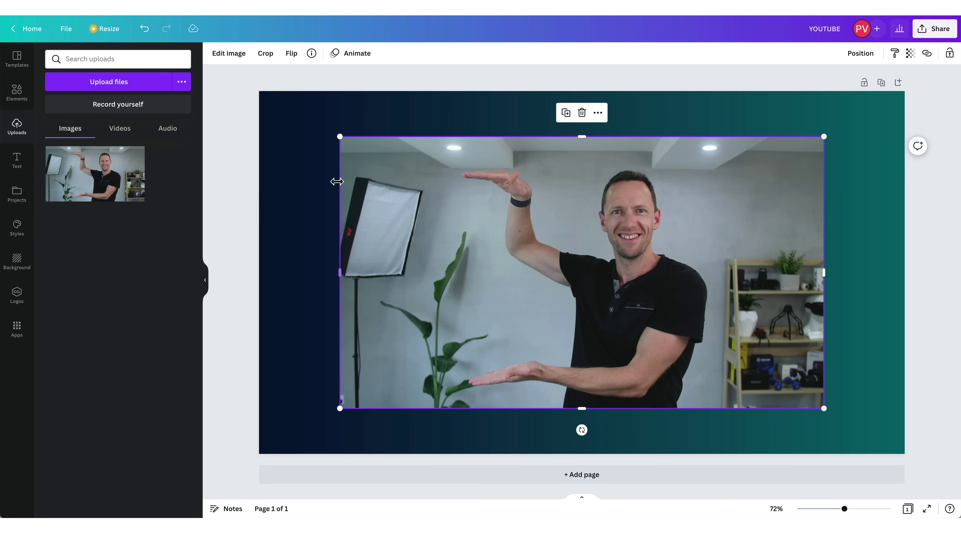
# Enlarge the presenter photo to about 2,175 × 1,223 px so it overfills the page, and shift it slightly upward.
pyautogui.moveTo(333, 136); pyautogui.dragTo(259, 91)
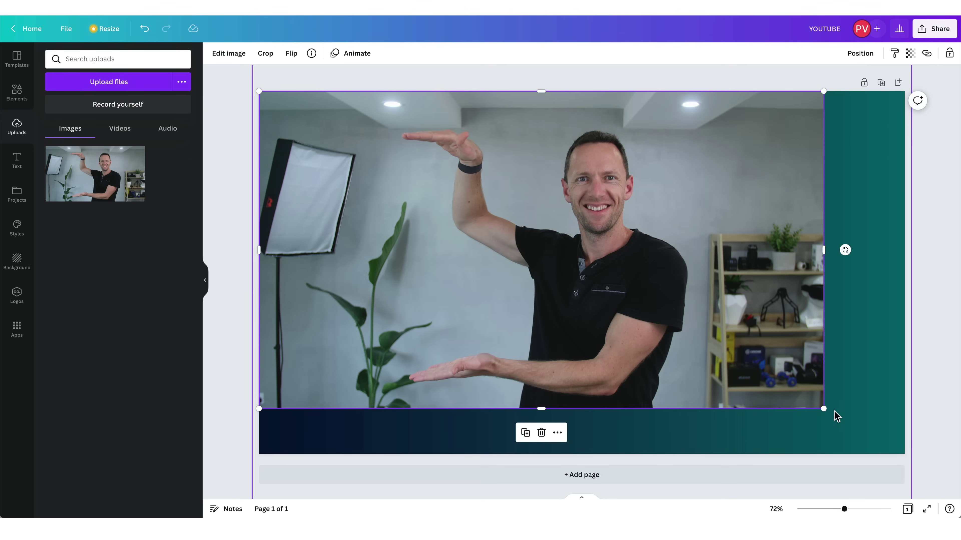
pyautogui.moveTo(824, 409); pyautogui.dragTo(957, 499)
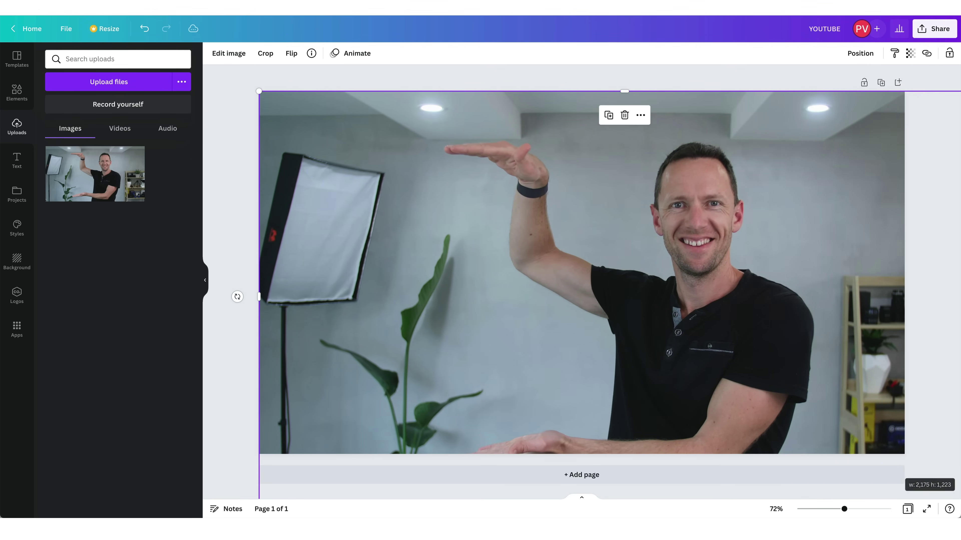
pyautogui.moveTo(718, 280); pyautogui.dragTo(718, 273)
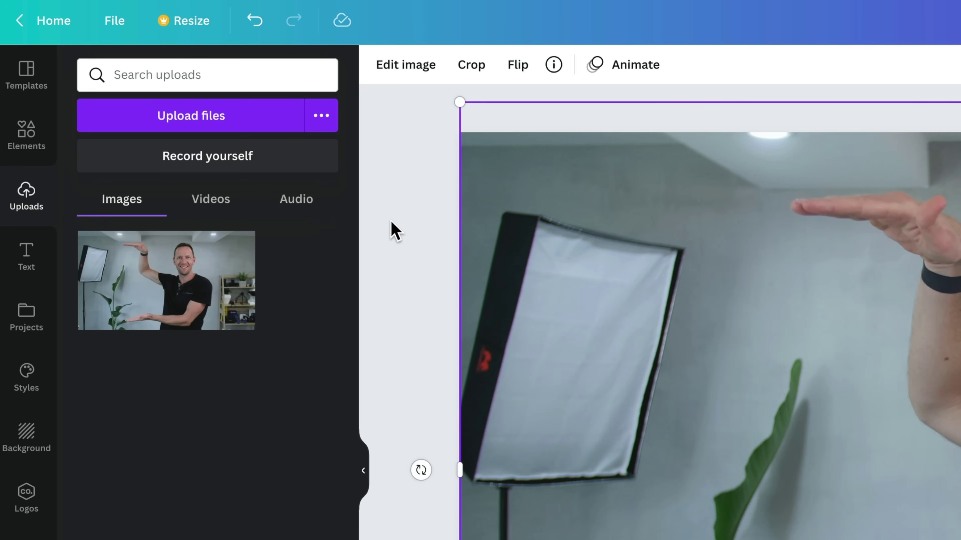
# Remove the presenter photo's background with Background Remover and move the cut-out to the right-hand side of the page.
pyautogui.click(229, 55)
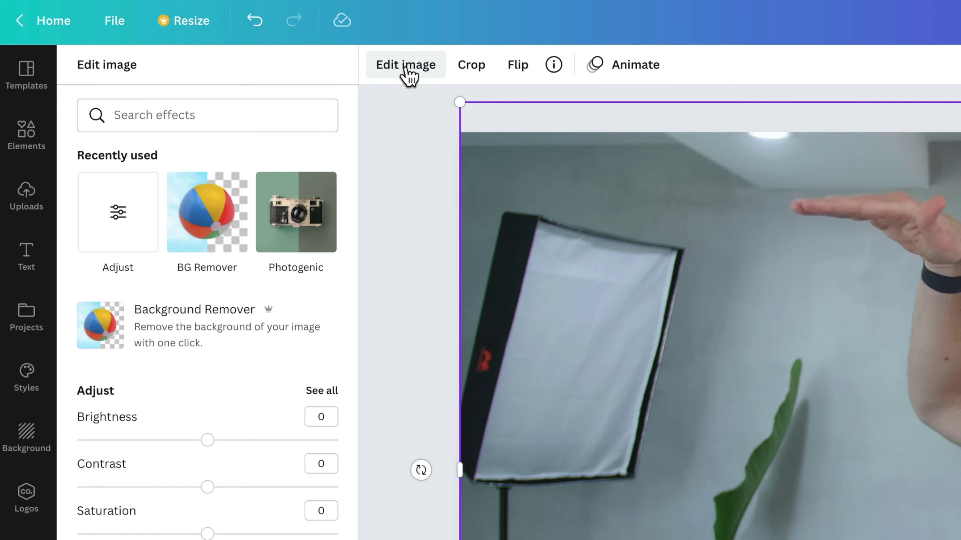
pyautogui.click(194, 332)
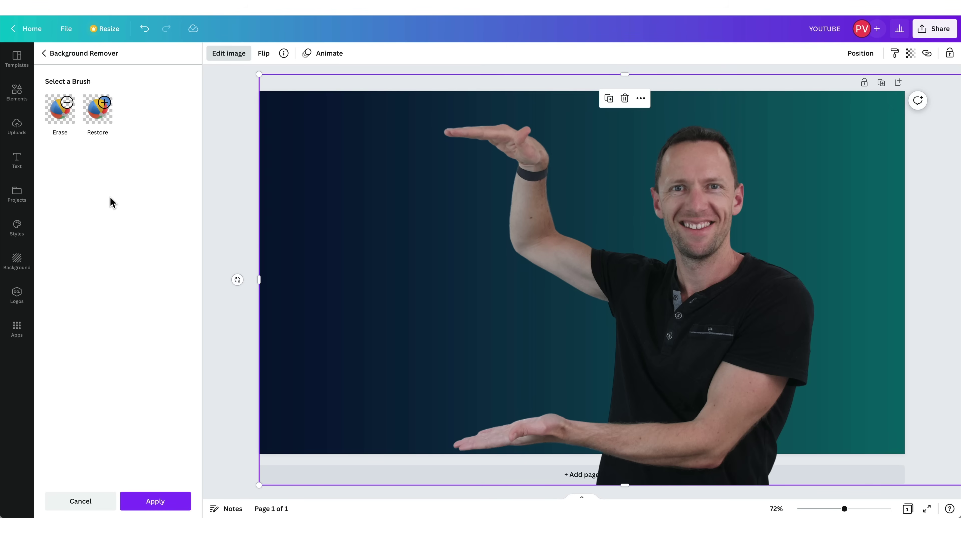
pyautogui.moveTo(719, 304); pyautogui.dragTo(816, 280)
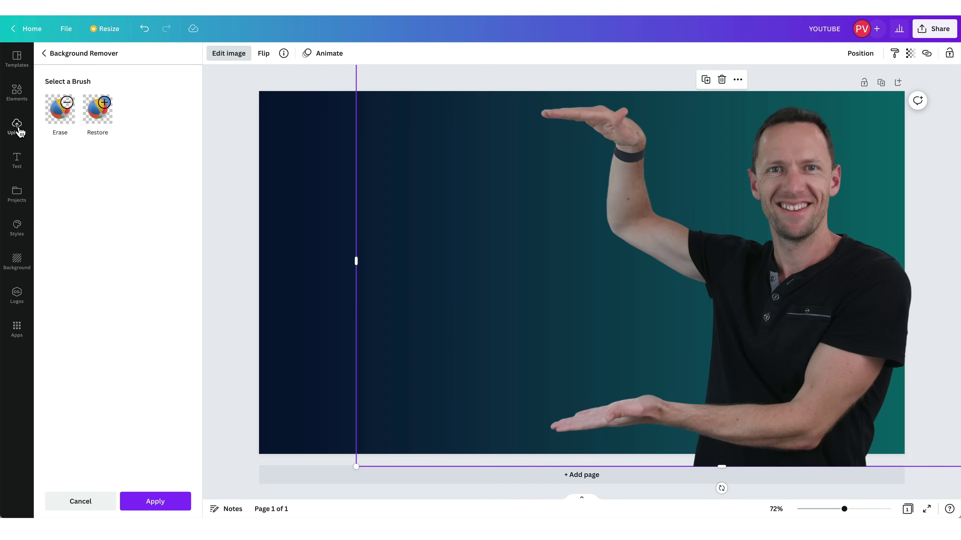
# Upload IMG_6447.PNG, the presenter image with a transparent background, from the Downloads folder.
pyautogui.click(17, 126)
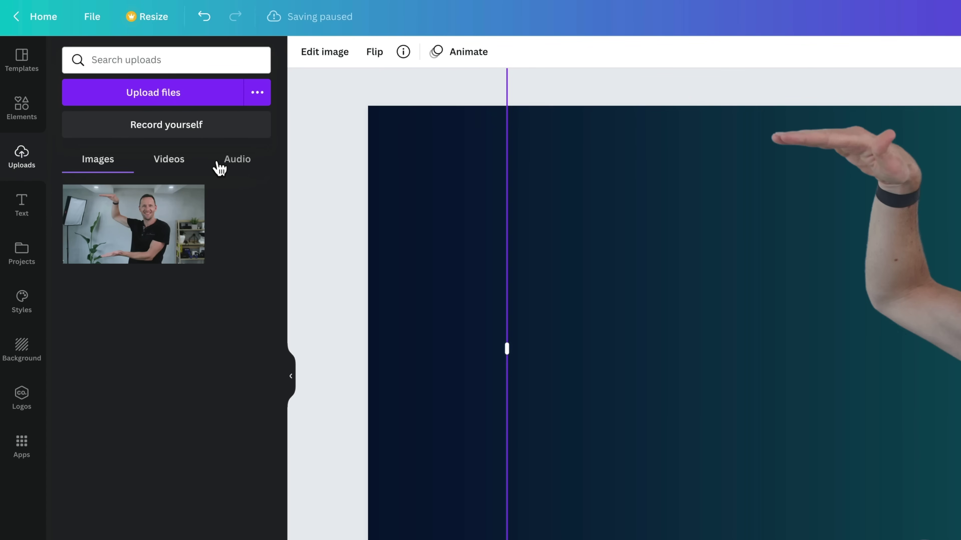
pyautogui.click(165, 95)
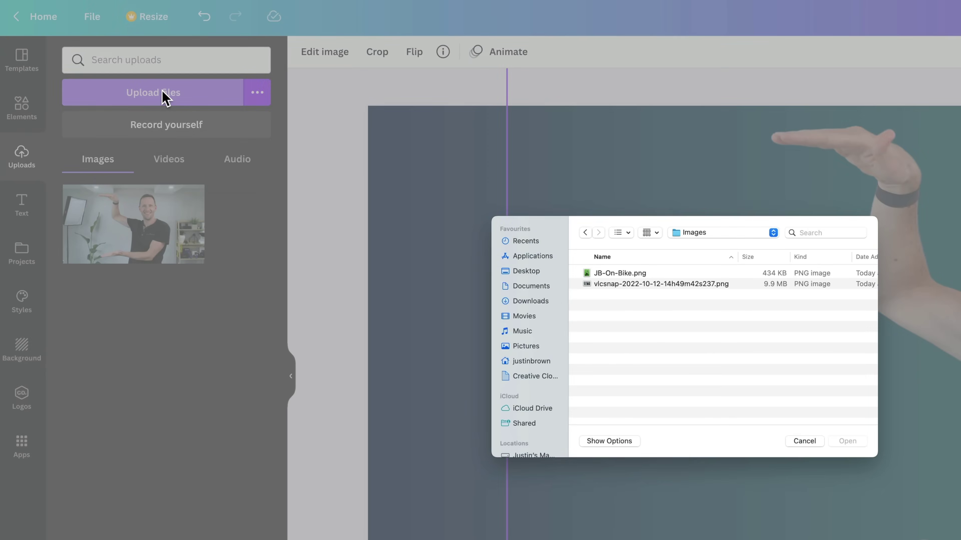
pyautogui.click(530, 301)
pyautogui.click(681, 387)
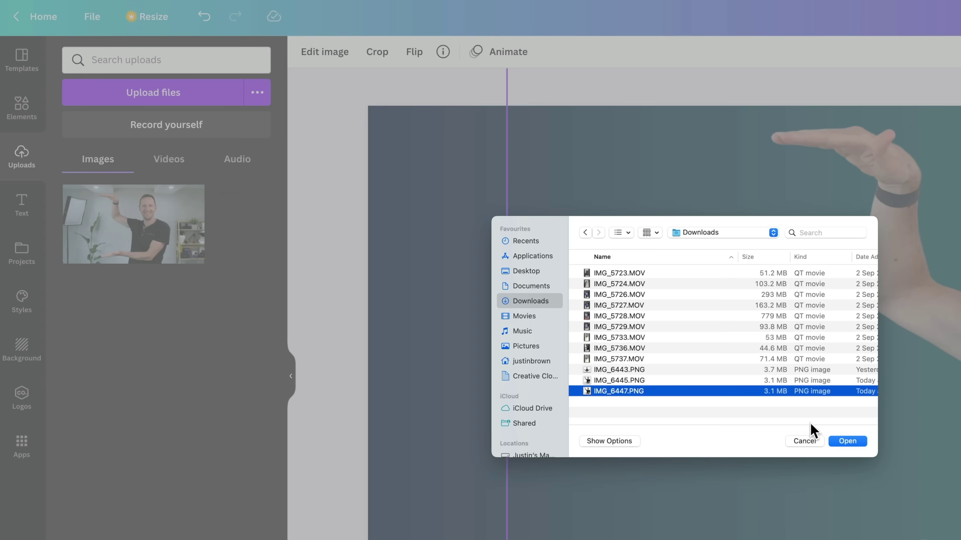
pyautogui.click(846, 442)
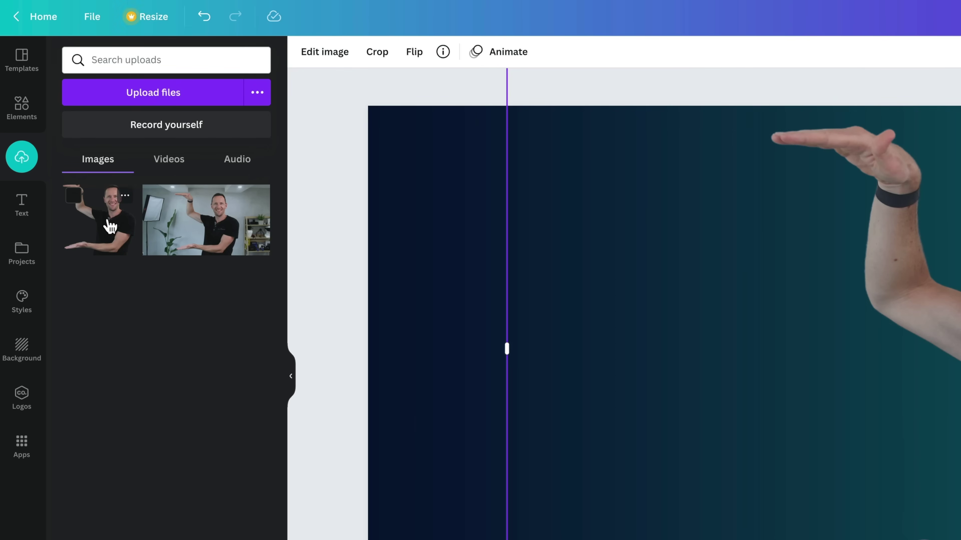
# Try the uploaded transparent presenter image on the page at a larger size and delete it again.
pyautogui.click(114, 229)
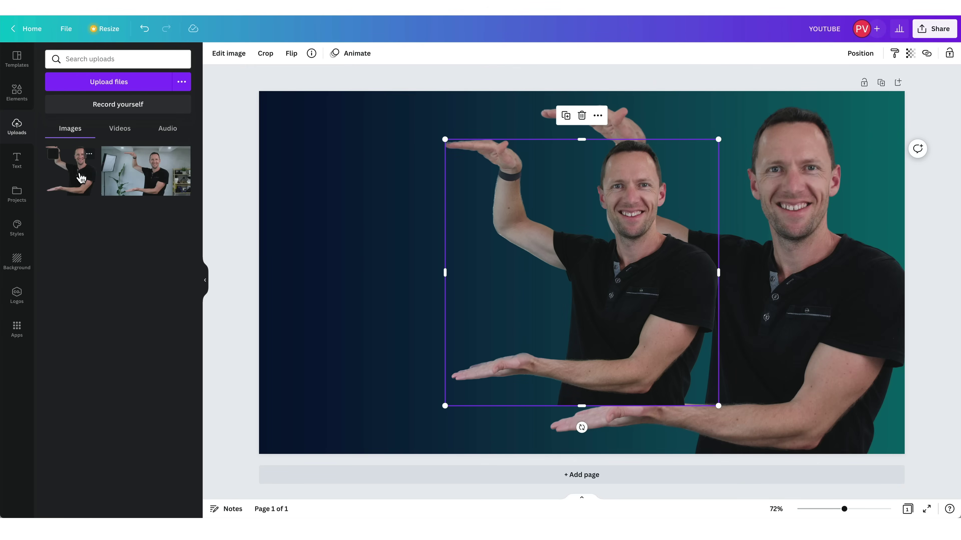
pyautogui.moveTo(444, 137); pyautogui.dragTo(362, 135)
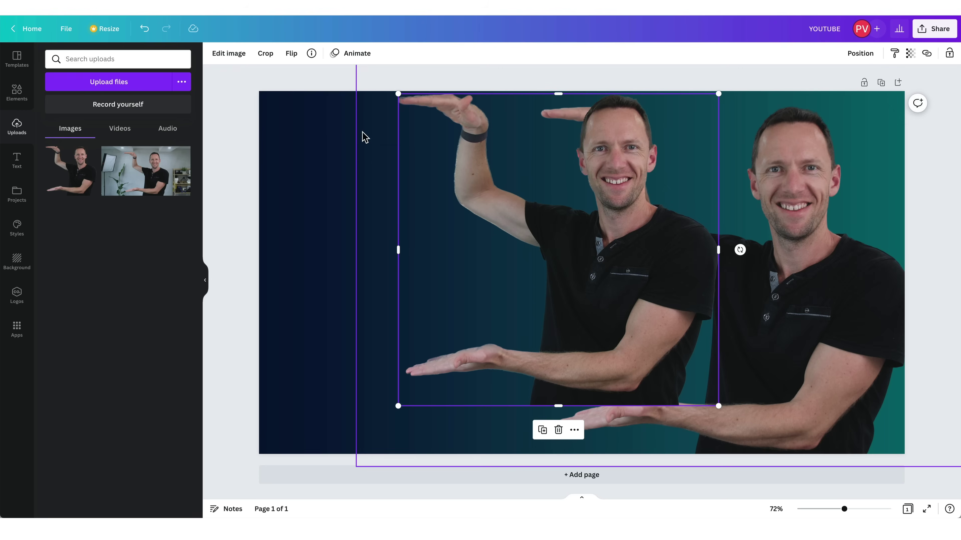
pyautogui.press('Delete')
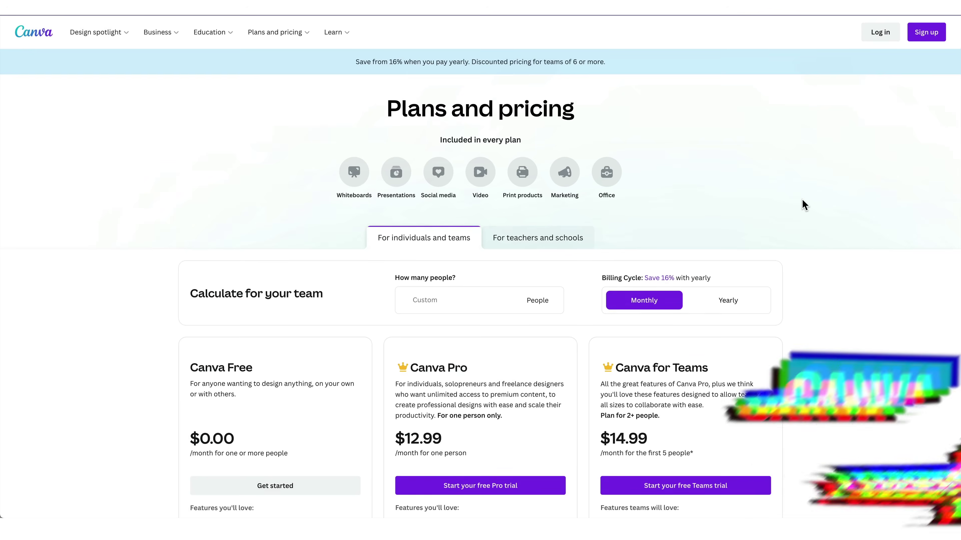
# Review the plan features on Canva's pricing page and switch the billing cycle to yearly.
pyautogui.scroll(-4, 802, 199)
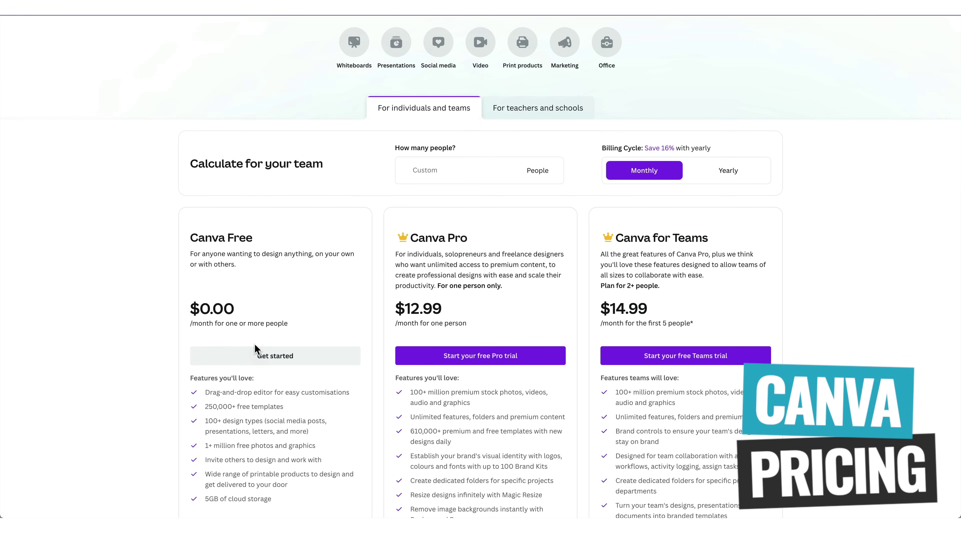
pyautogui.scroll(-2, 277, 389)
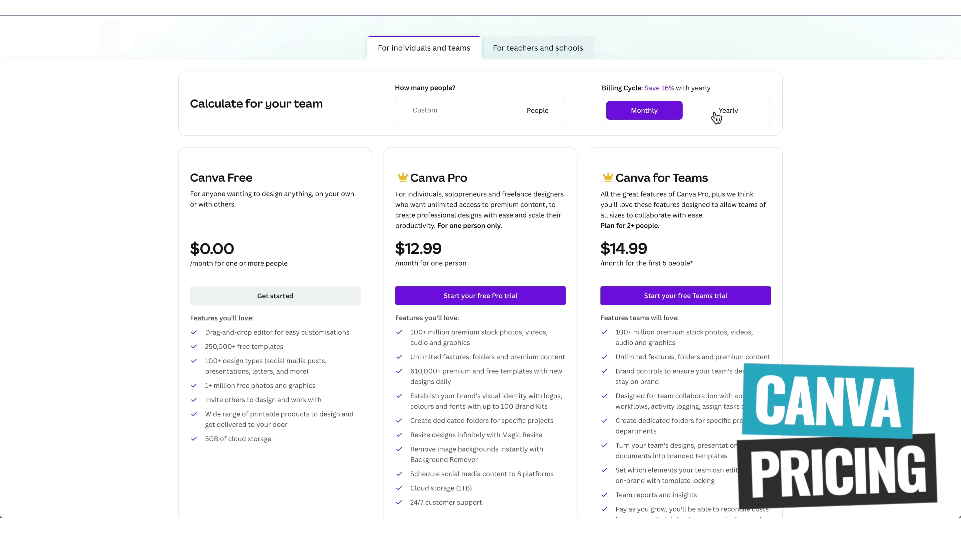
pyautogui.click(727, 116)
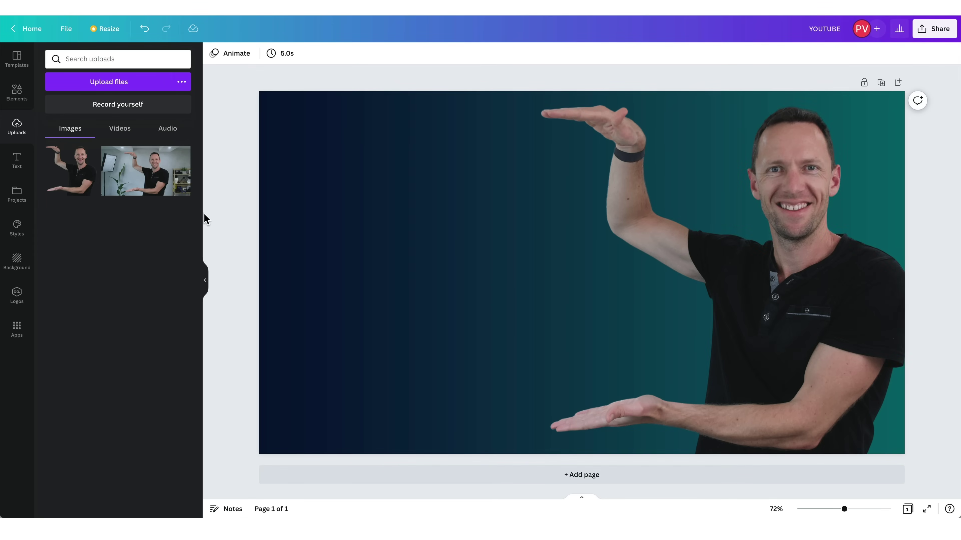
# Try Photogenic filters such as Capri at different intensities on the presenter photo, then cancel the filter.
pyautogui.click(800, 172)
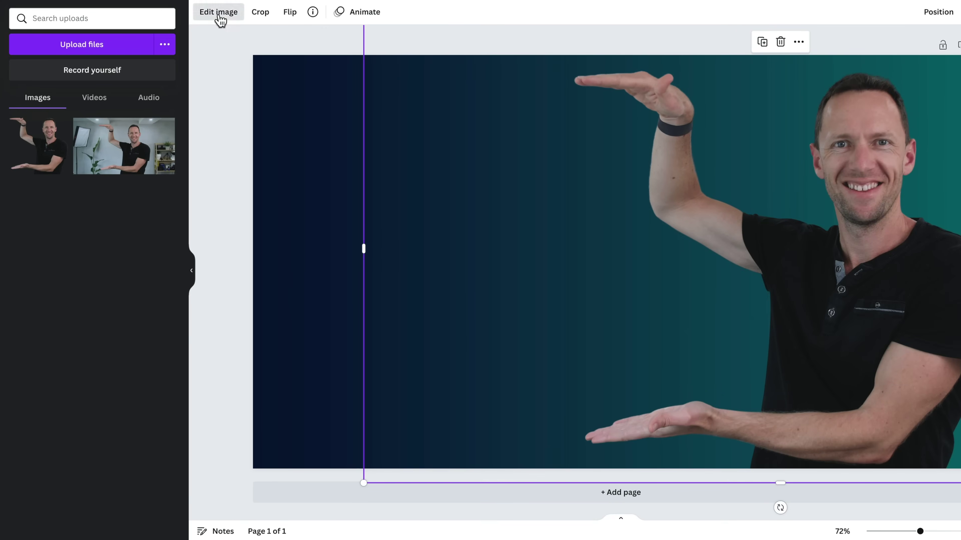
pyautogui.click(218, 12)
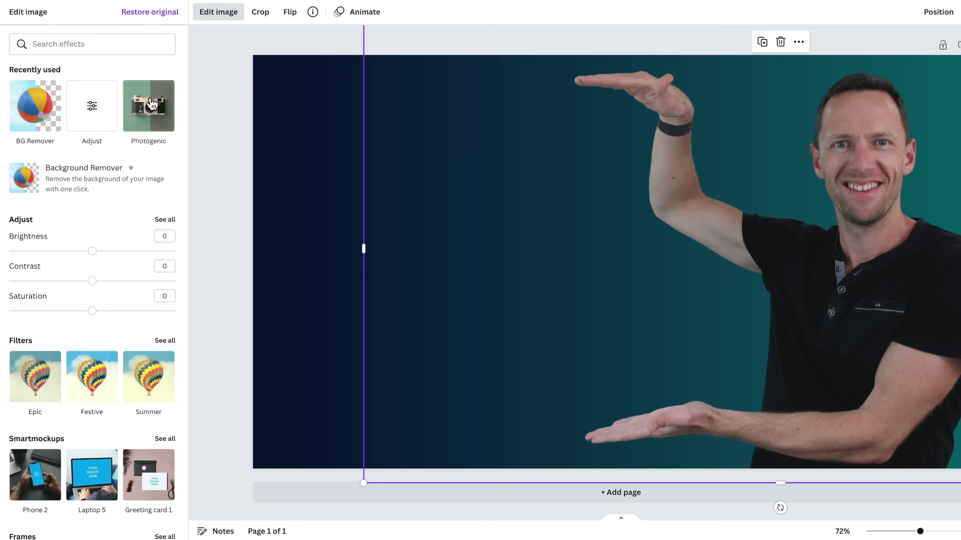
pyautogui.click(161, 104)
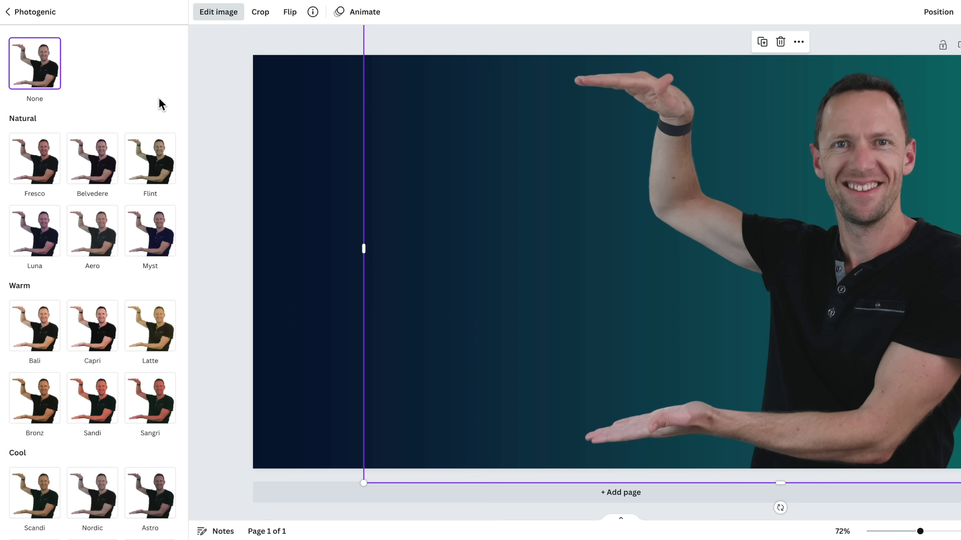
pyautogui.click(109, 172)
pyautogui.click(106, 327)
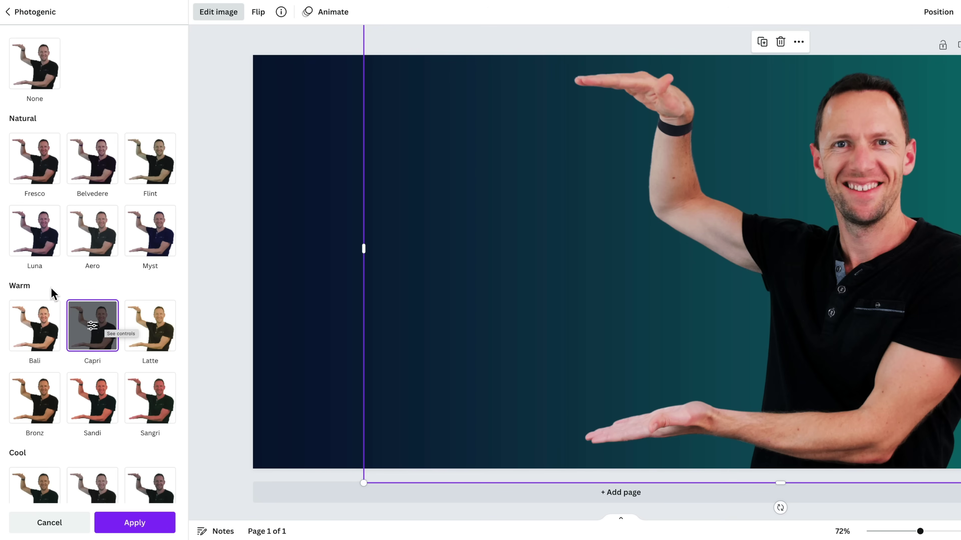
pyautogui.click(40, 325)
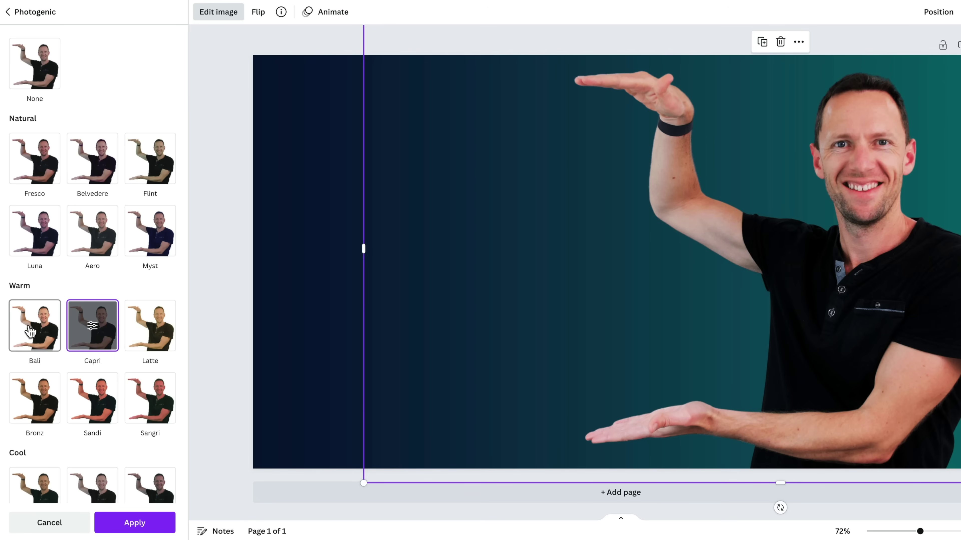
pyautogui.click(31, 388)
pyautogui.click(99, 327)
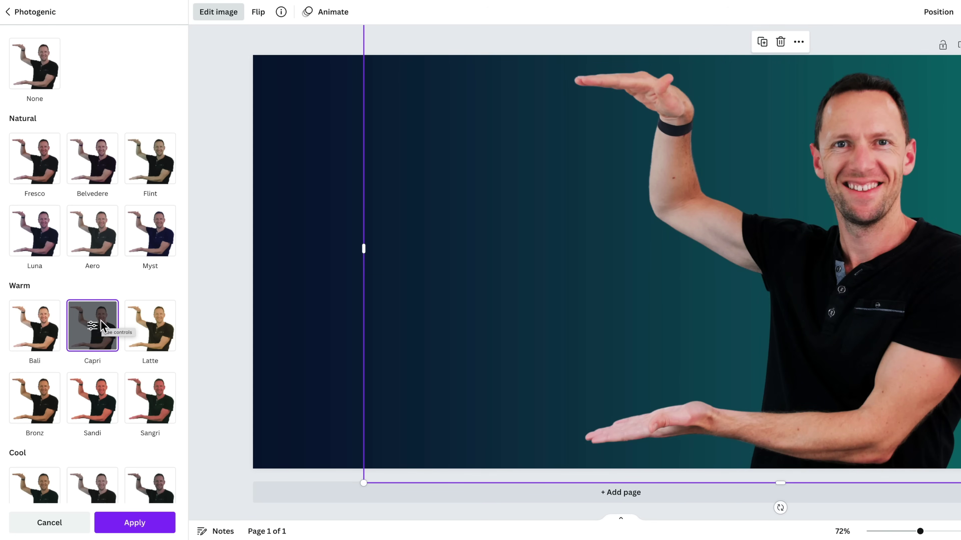
pyautogui.click(92, 333)
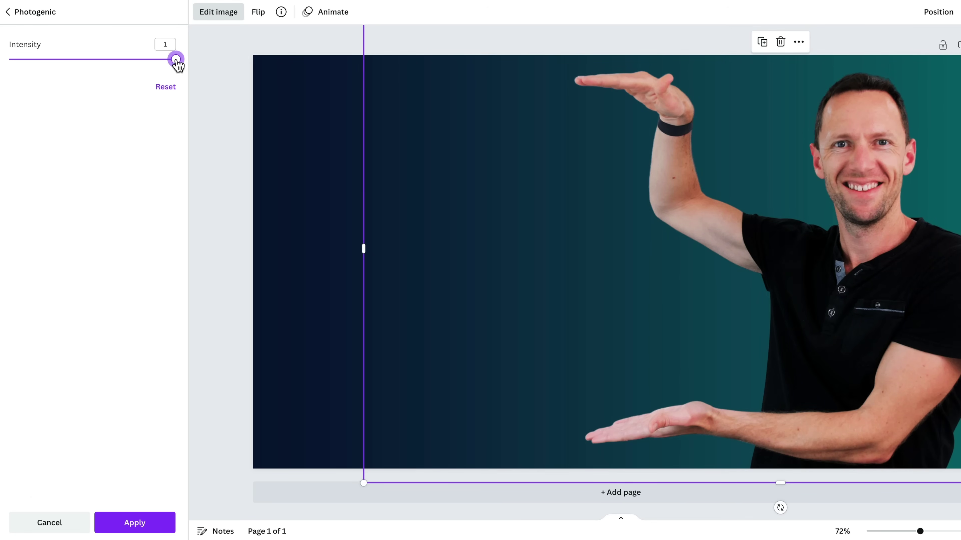
pyautogui.moveTo(176, 60); pyautogui.dragTo(200, 73)
pyautogui.click(63, 528)
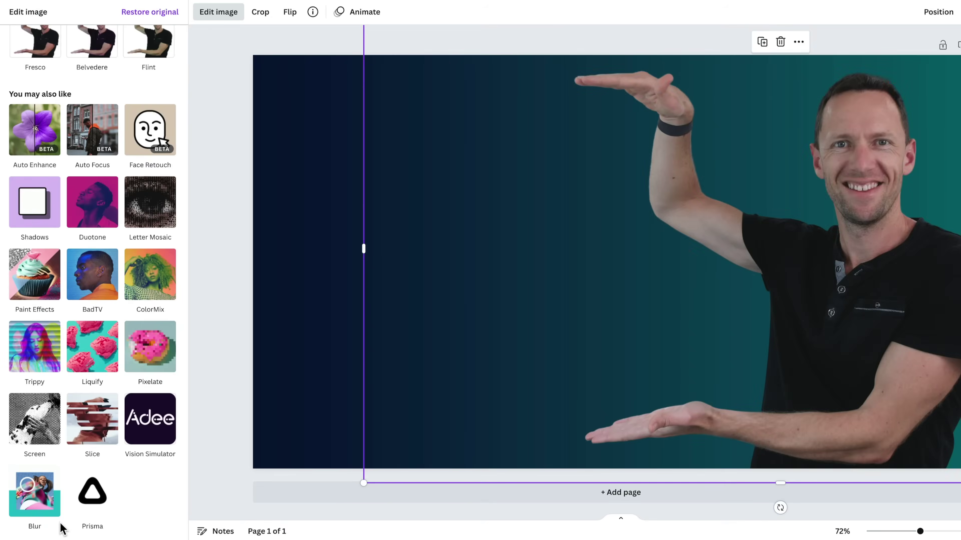
# Try the Auto Enhance effect on the presenter photo and cancel it.
pyautogui.click(30, 145)
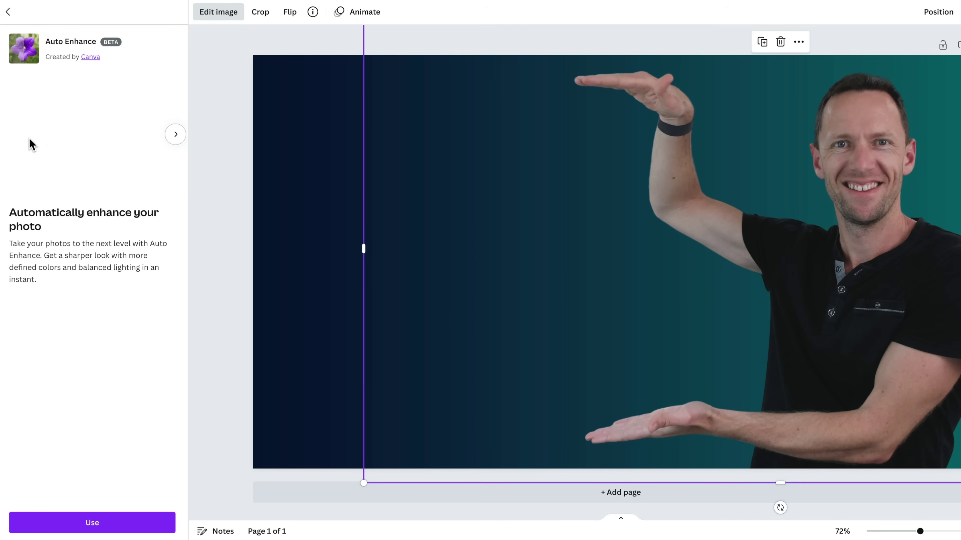
pyautogui.click(95, 524)
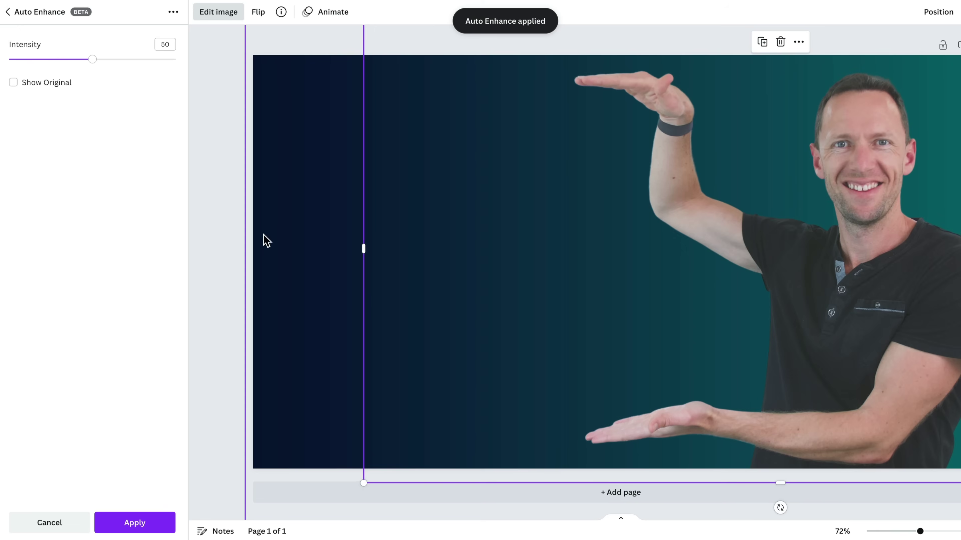
pyautogui.click(55, 531)
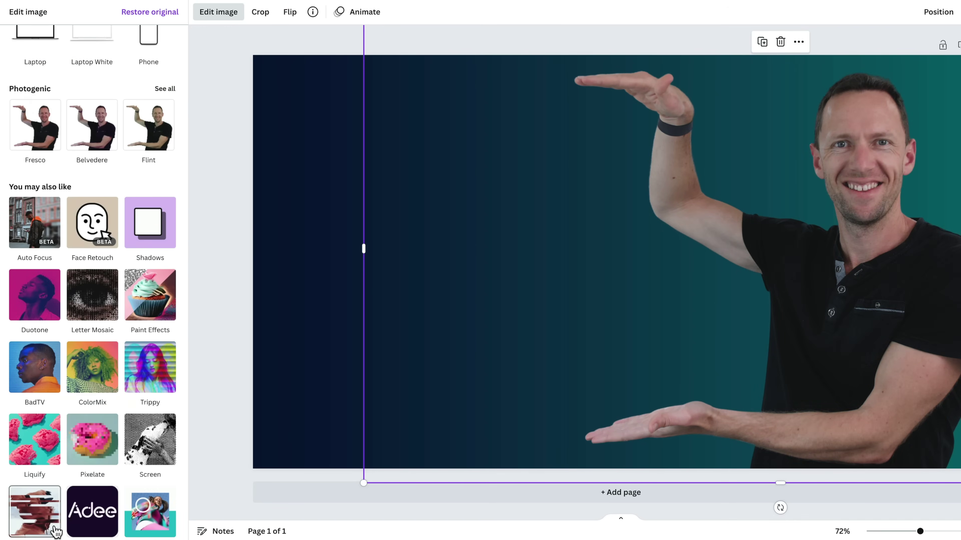
# Adjust the presenter photo to brightness 10, contrast 58 and warmth 39.
pyautogui.scroll(15, 116, 326)
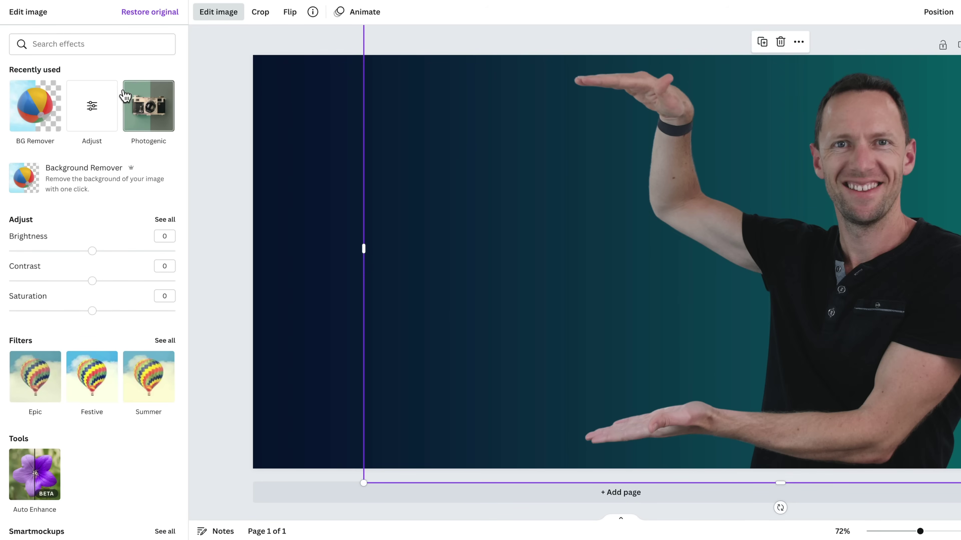
pyautogui.click(97, 104)
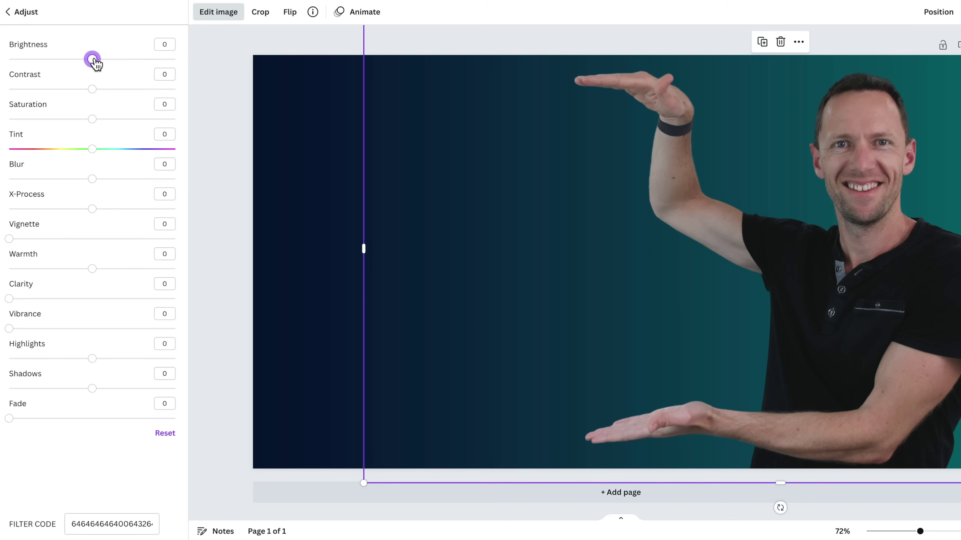
pyautogui.moveTo(93, 59); pyautogui.dragTo(141, 99)
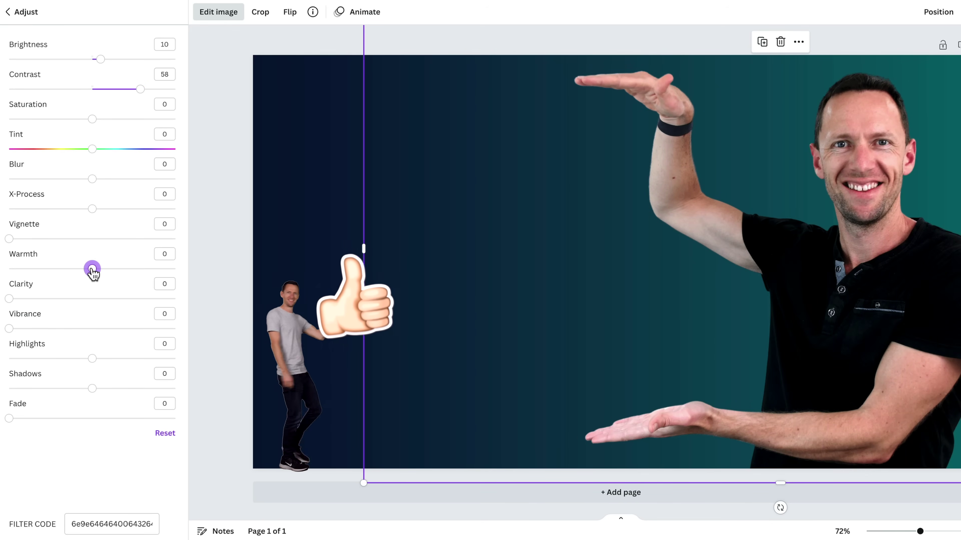
pyautogui.moveTo(93, 269); pyautogui.dragTo(127, 270)
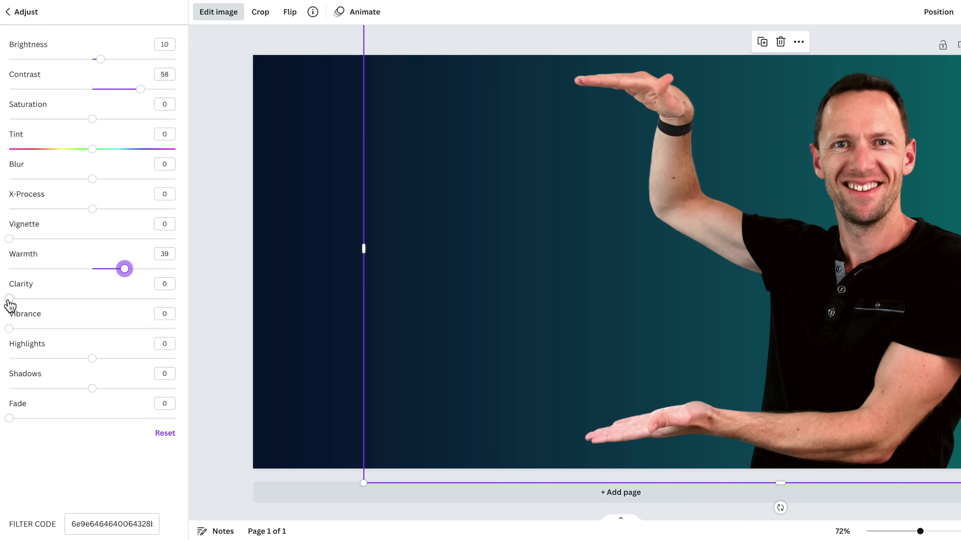
# Set the presenter photo's clarity to 13 and raise its vibrance well above zero.
pyautogui.moveTo(9, 304)
pyautogui.mouseDown()
pyautogui.moveTo(254, 318)
pyautogui.moveTo(17, 301)
pyautogui.mouseUp()
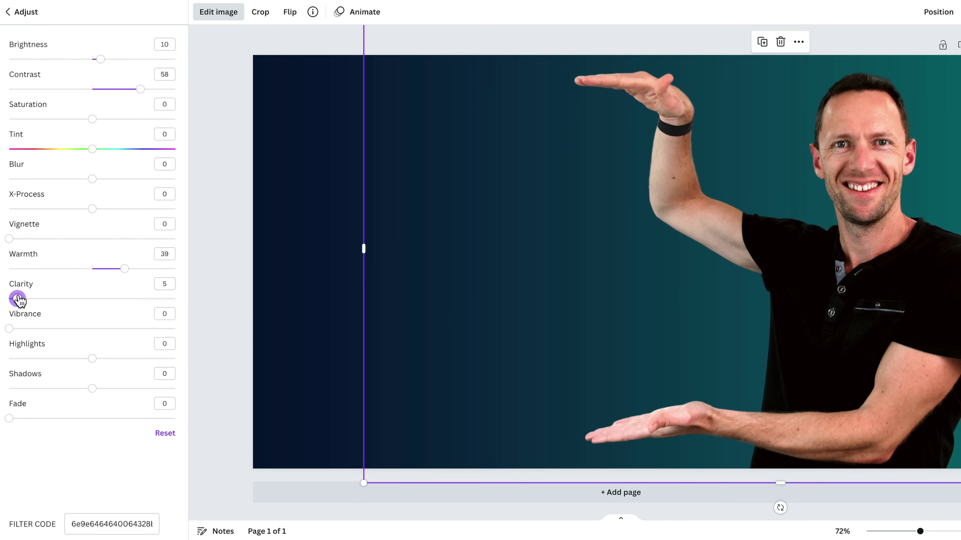
pyautogui.press('Tab')
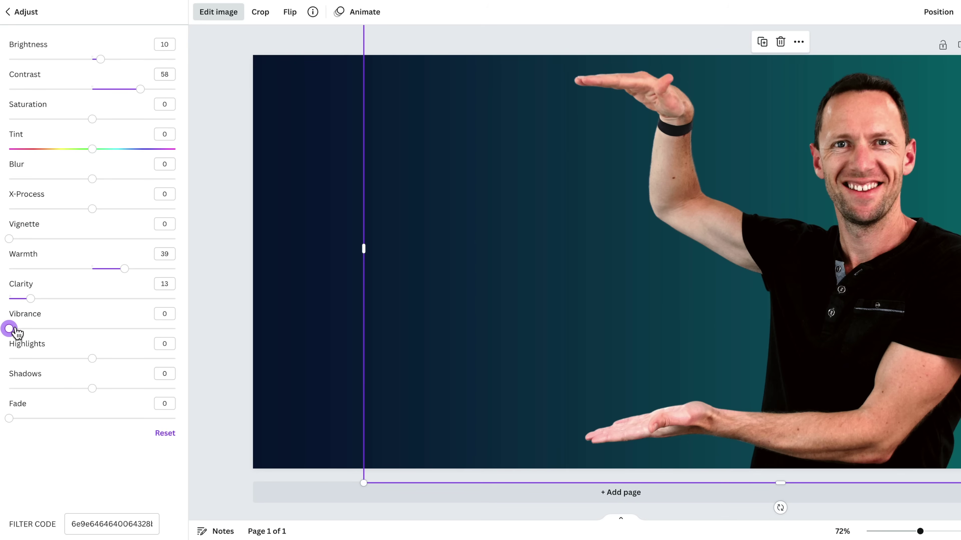
pyautogui.moveTo(21, 331); pyautogui.dragTo(113, 334)
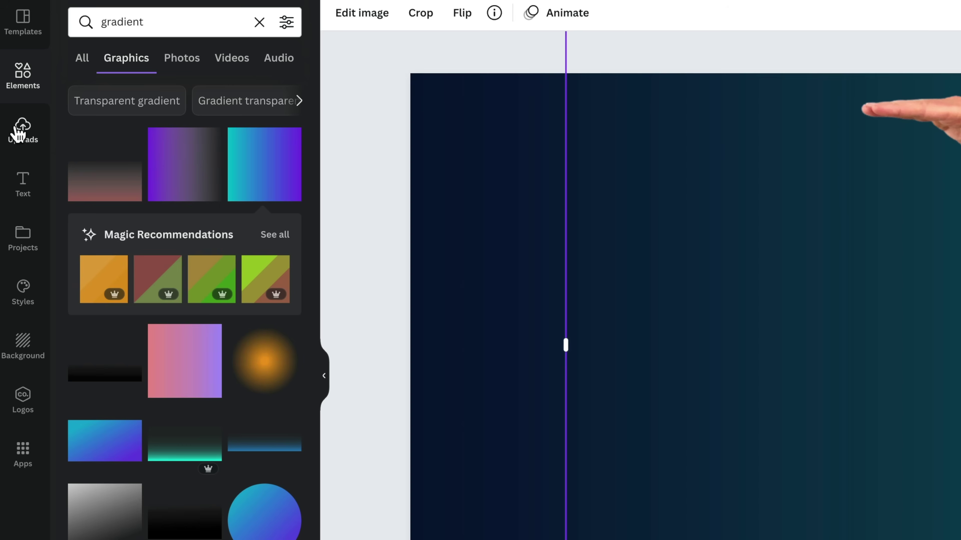
# Add a rounded square shape and enlarge it into a wide rectangle across the empty area beside the presenter.
pyautogui.click(27, 73)
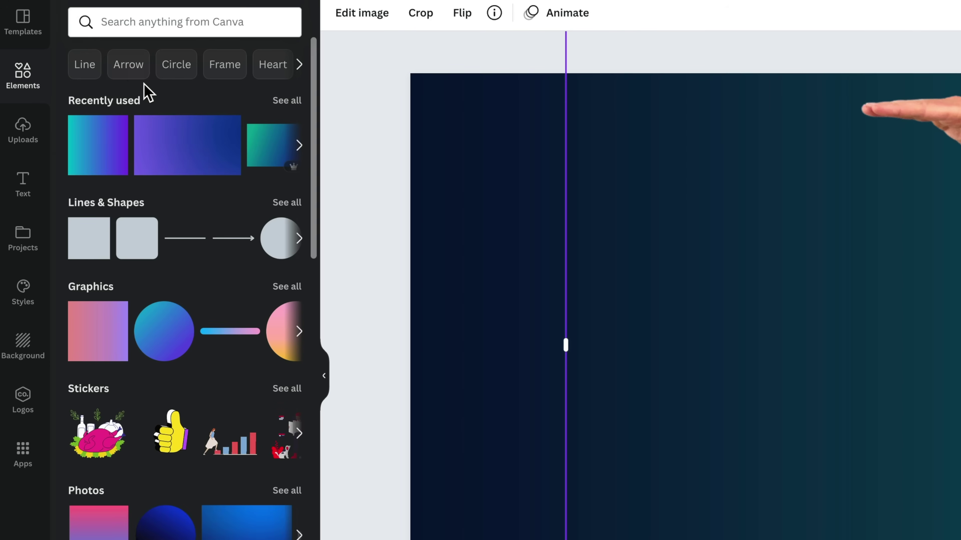
pyautogui.click(135, 246)
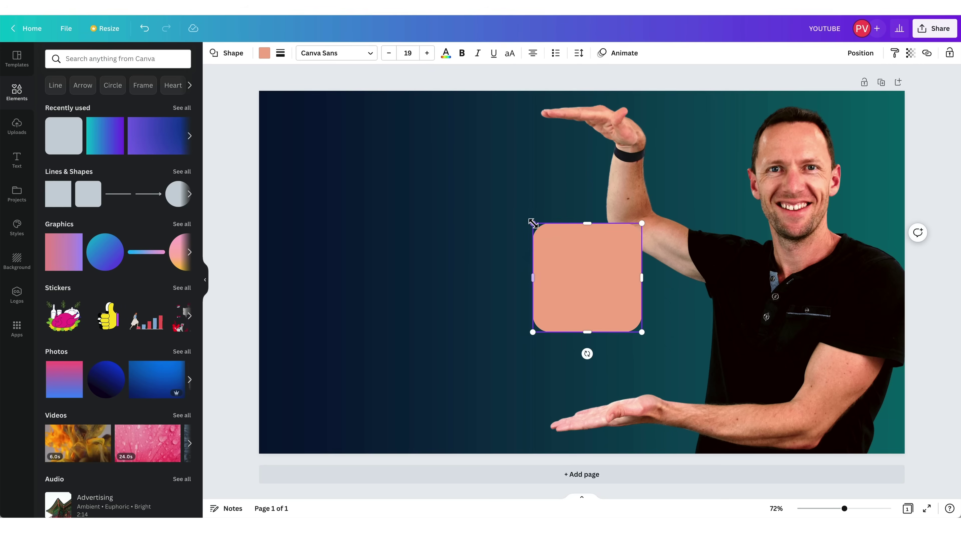
pyautogui.moveTo(532, 221); pyautogui.dragTo(307, 146)
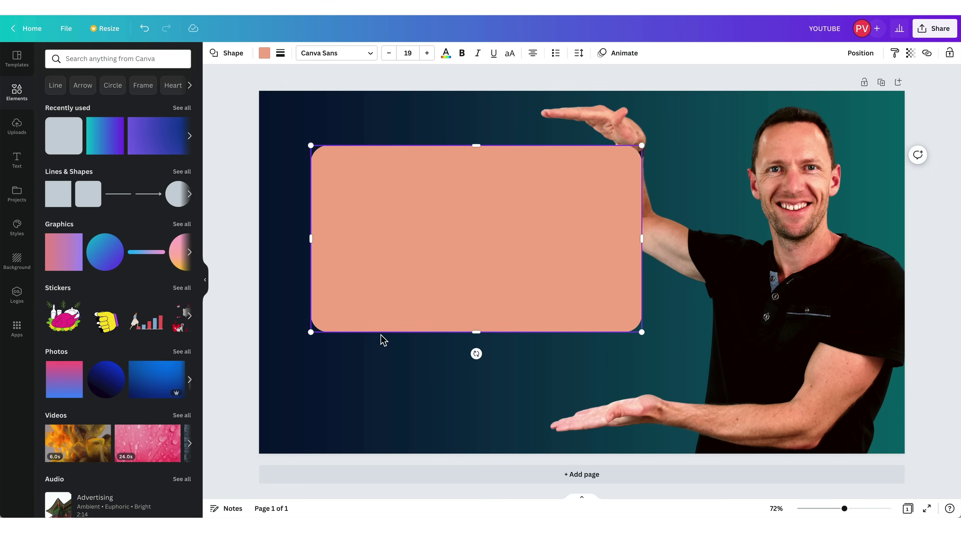
pyautogui.moveTo(310, 333); pyautogui.dragTo(290, 383)
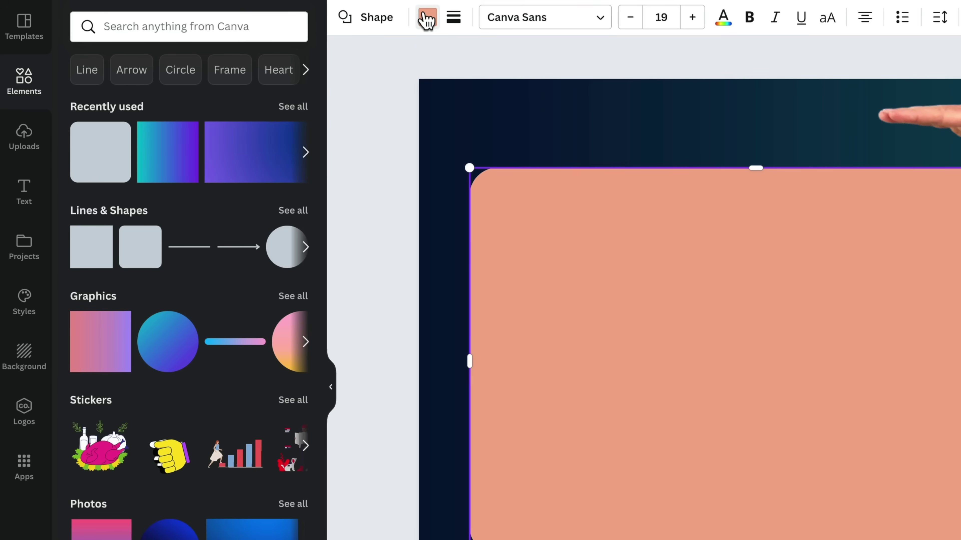
# Fill the rounded rectangle with the light yellow-orange default colour after comparing it with the darker orange.
pyautogui.click(263, 54)
pyautogui.click(250, 485)
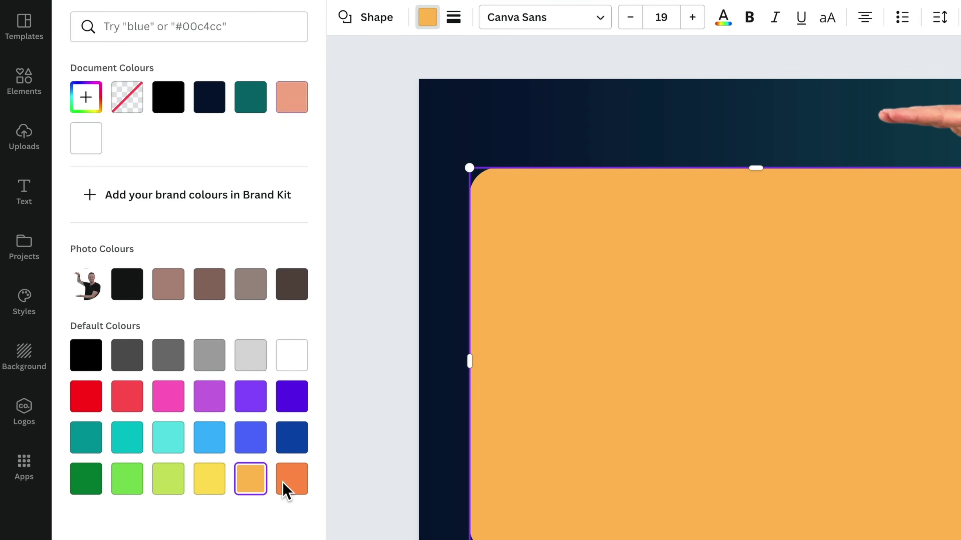
pyautogui.click(300, 489)
pyautogui.click(260, 489)
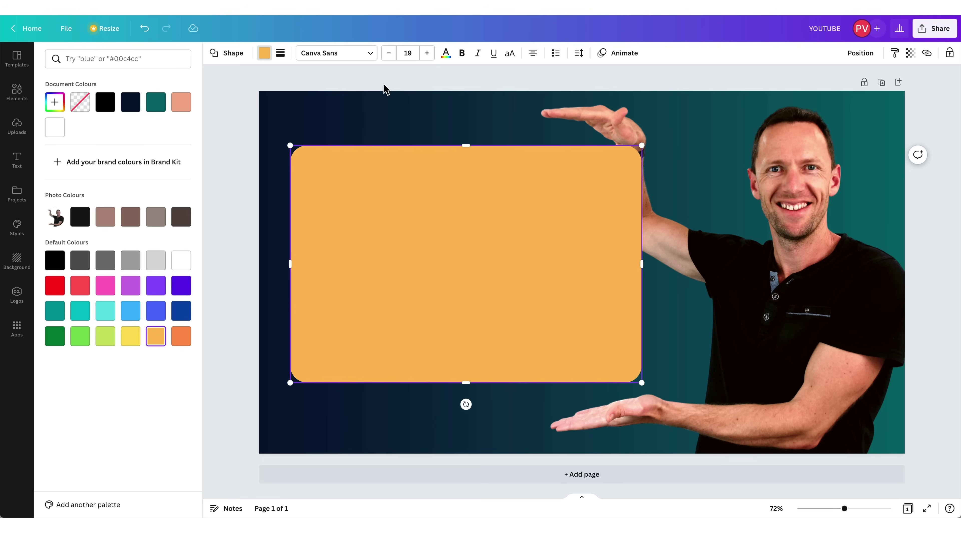
# Give the rounded rectangle a solid white border with a weight of 15.
pyautogui.click(281, 54)
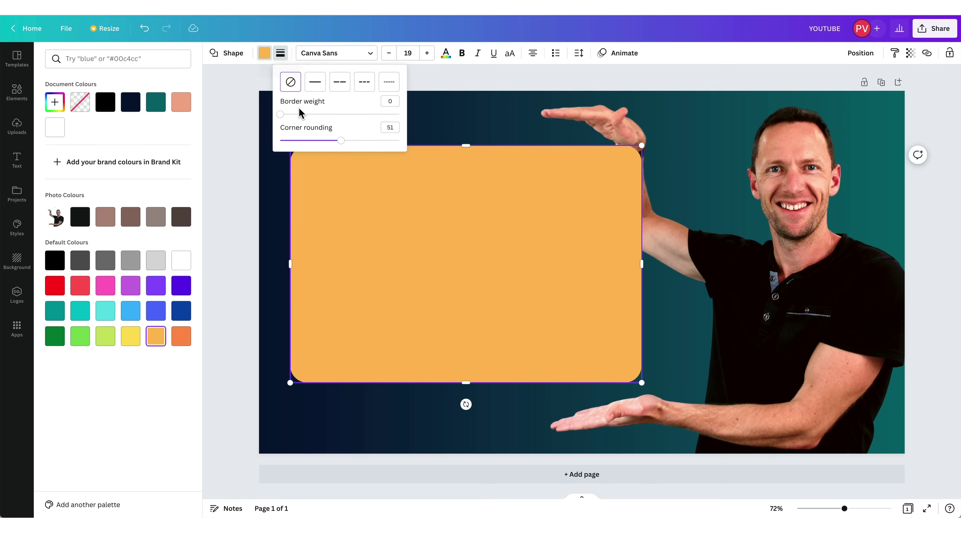
pyautogui.moveTo(286, 117); pyautogui.dragTo(300, 116)
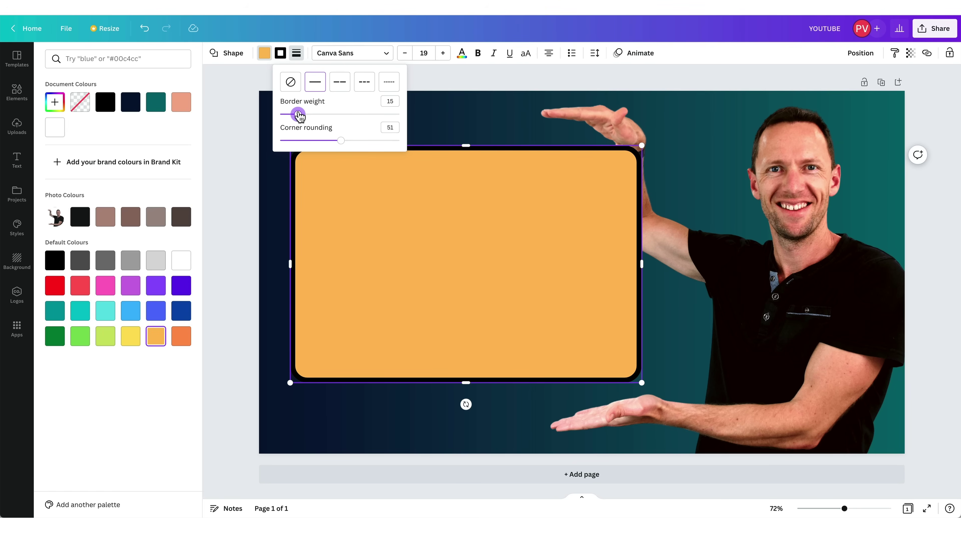
pyautogui.click(281, 55)
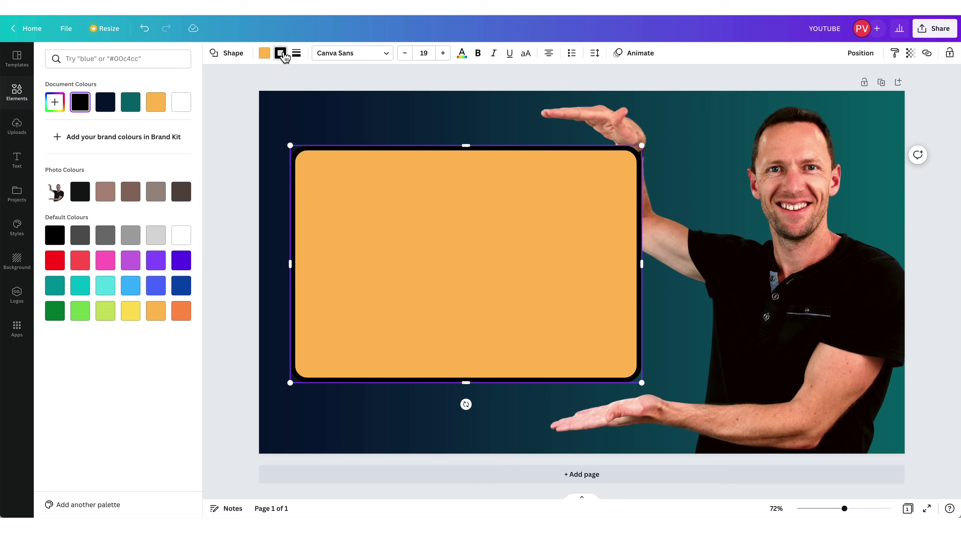
pyautogui.click(184, 106)
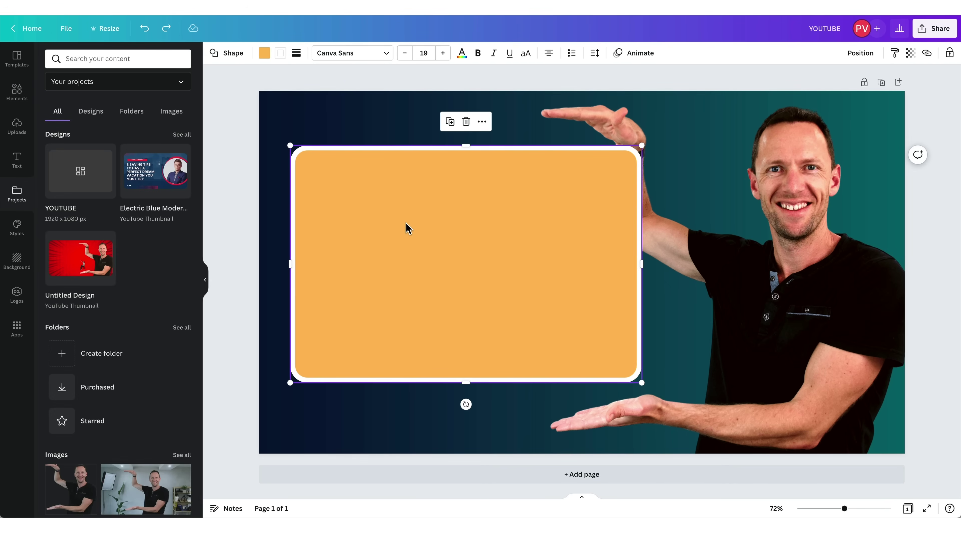
# Increase the rectangle's corner rounding, then widen it towards the presenter's shoulder and extend its lower edge slightly.
pyautogui.click(406, 227)
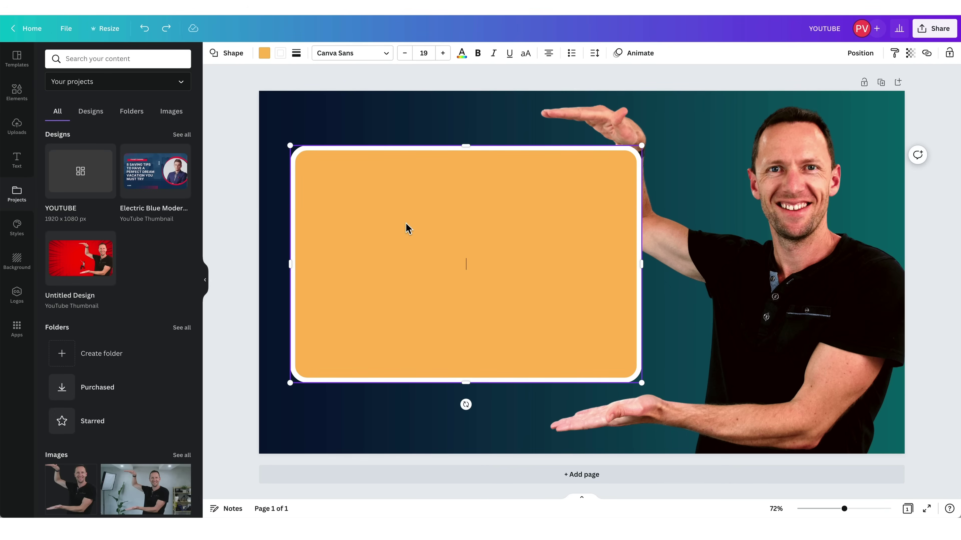
pyautogui.click(296, 54)
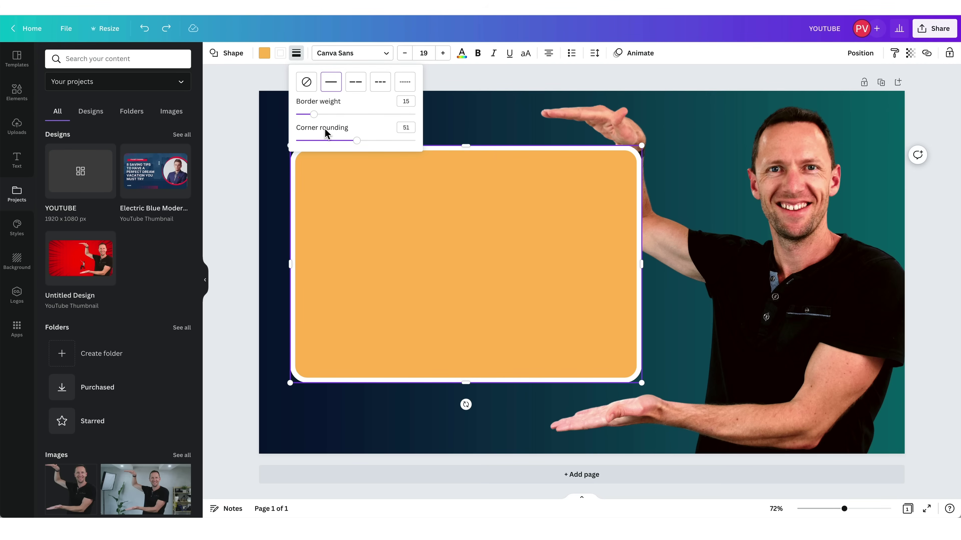
pyautogui.moveTo(357, 141); pyautogui.dragTo(386, 141)
pyautogui.click(537, 214)
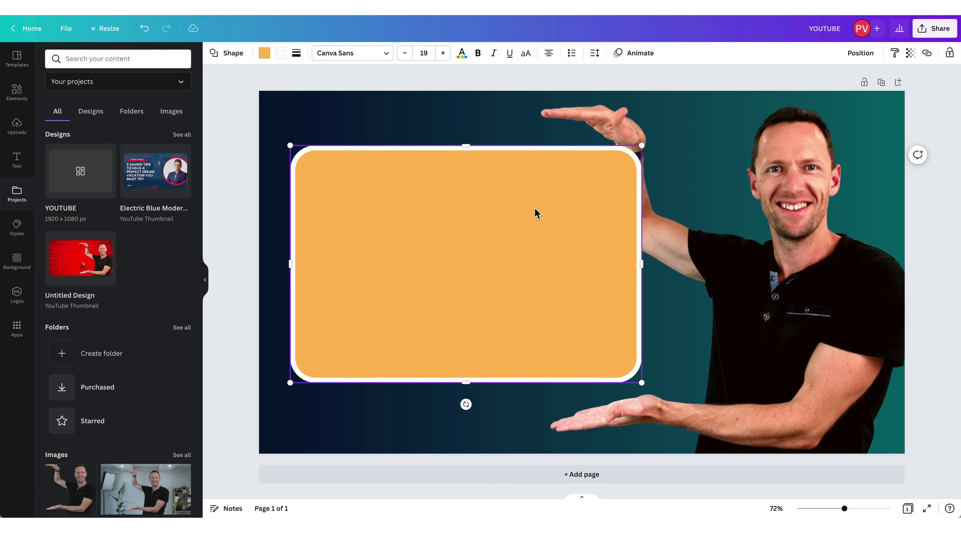
pyautogui.moveTo(653, 261); pyautogui.dragTo(705, 262)
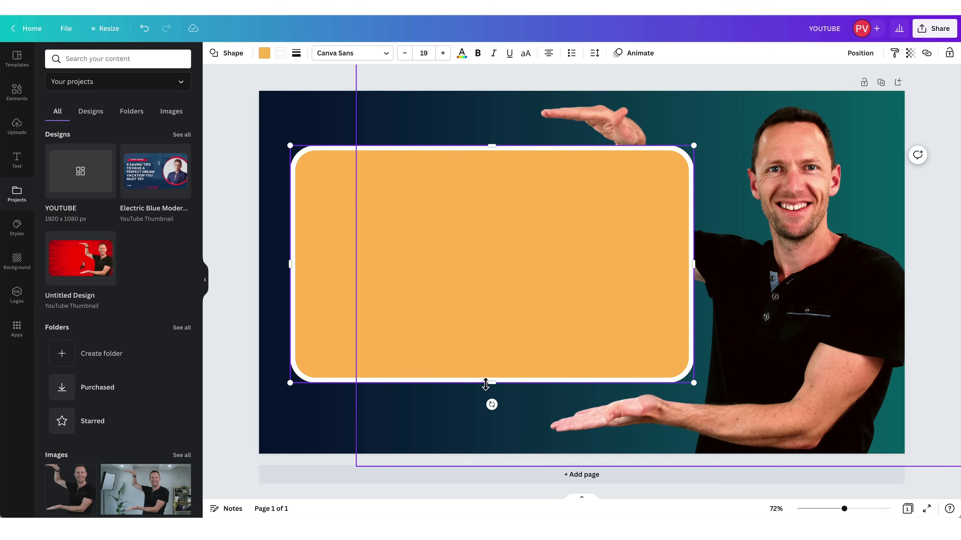
pyautogui.moveTo(492, 383); pyautogui.dragTo(490, 389)
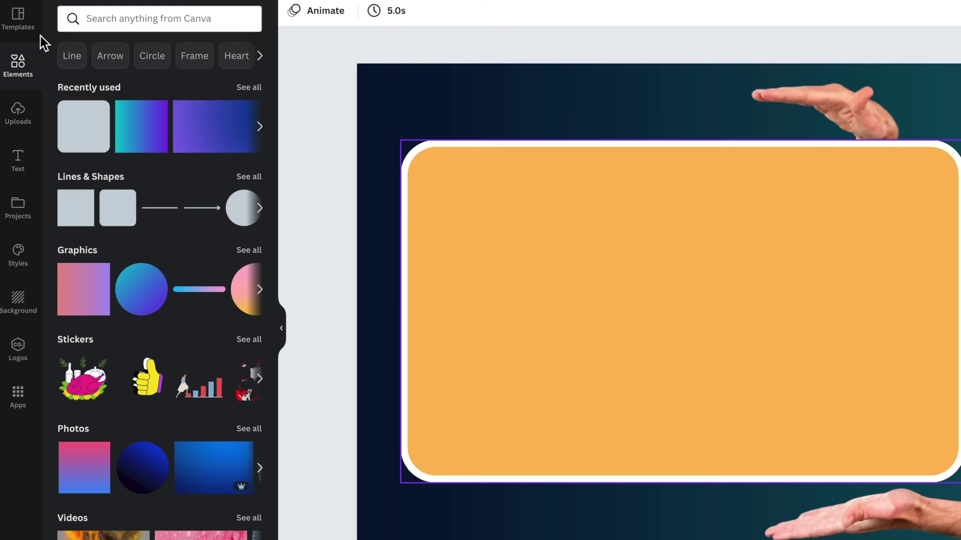
# Try out the GAME ON font combination on the thumbnail and delete it again.
pyautogui.click(17, 165)
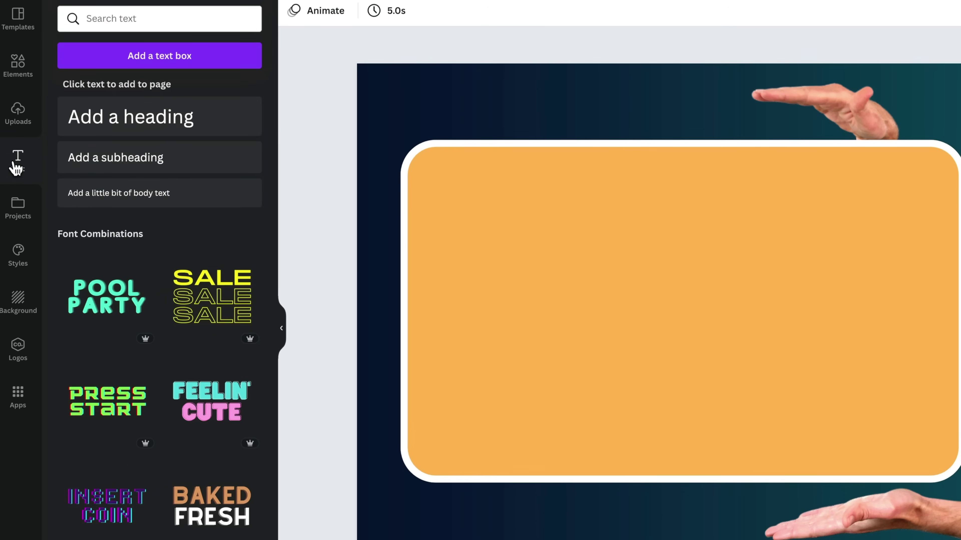
pyautogui.scroll(-15, 210, 409)
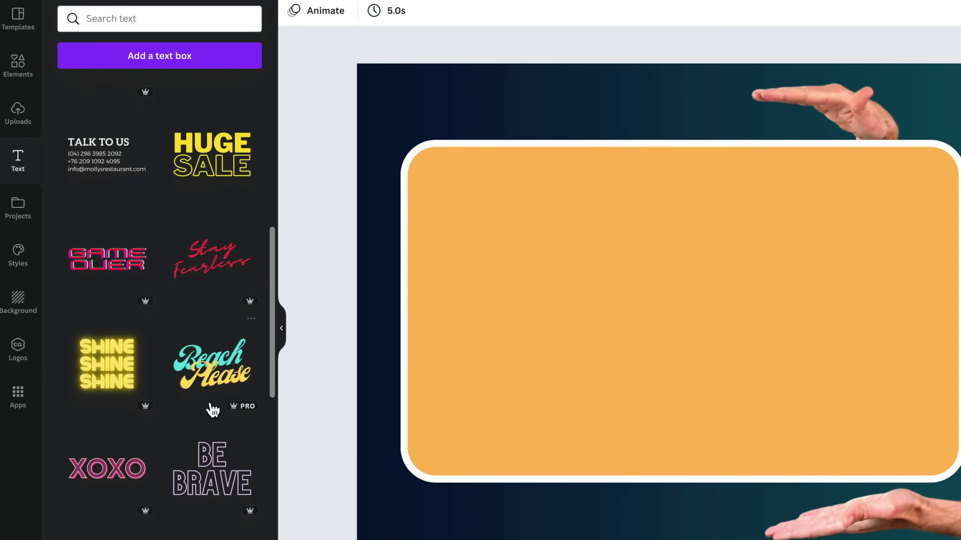
pyautogui.scroll(-2, 213, 410)
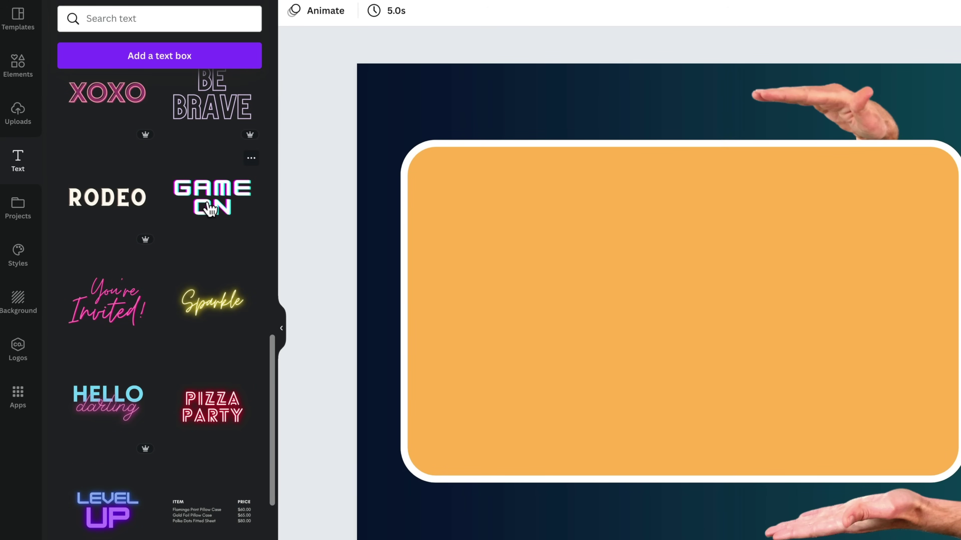
pyautogui.click(210, 209)
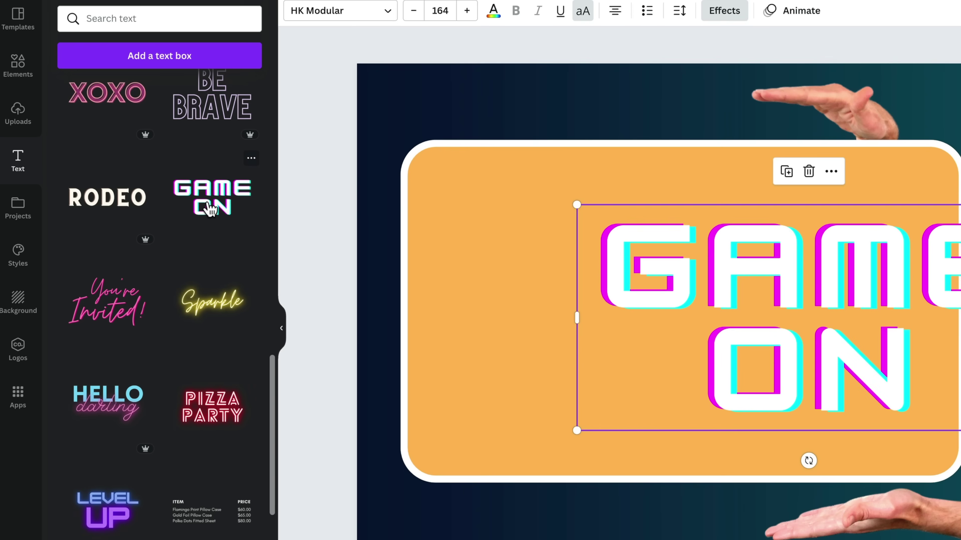
pyautogui.click(808, 171)
pyautogui.scroll(20, 120, 286)
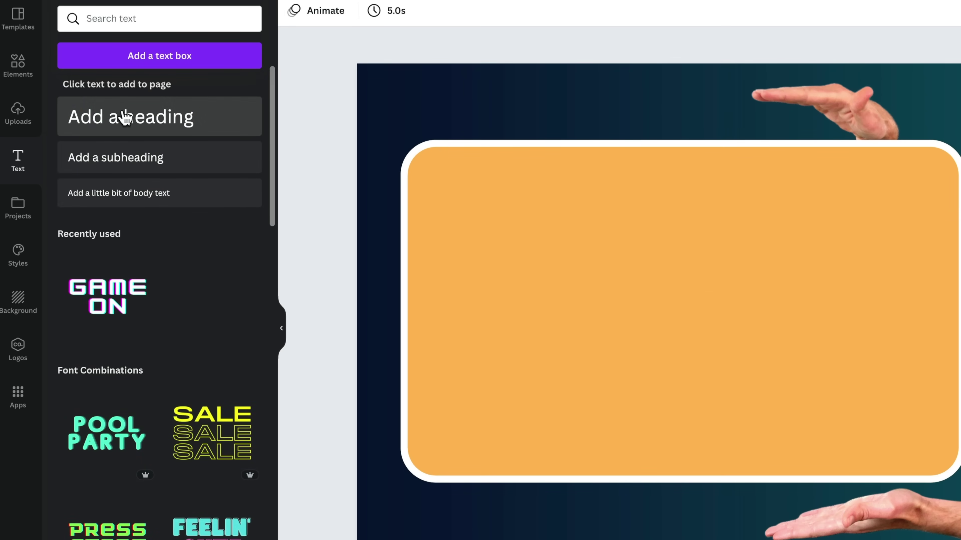
# Add a heading reading "YOUTUBE" and set it in bold Oswald.
pyautogui.click(125, 118)
pyautogui.write('YOUTU')
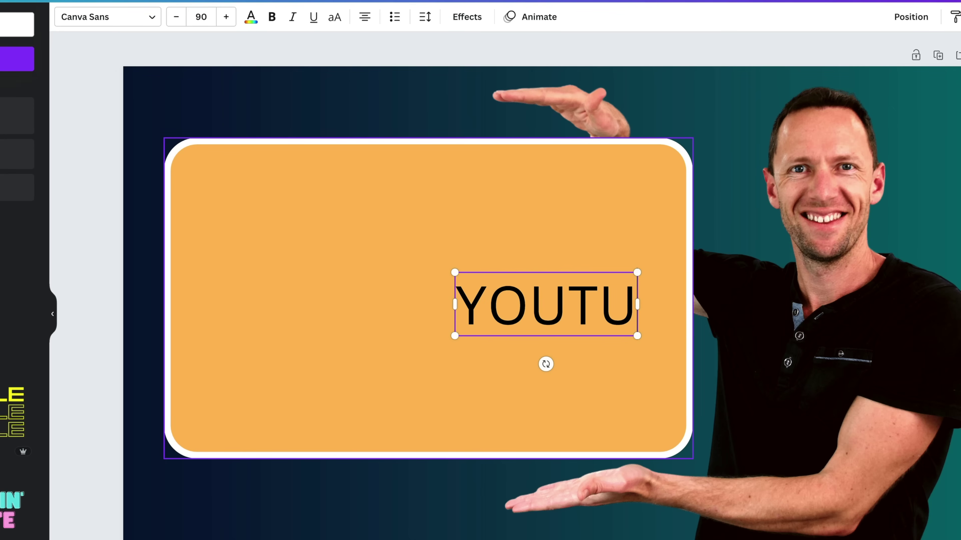
pyautogui.write('BE')
pyautogui.doubleClick(523, 310)
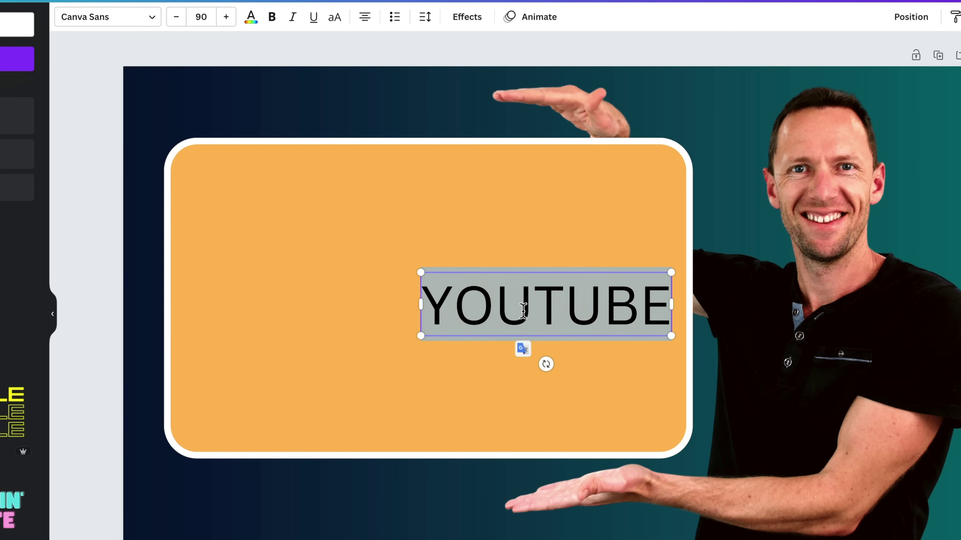
pyautogui.click(152, 18)
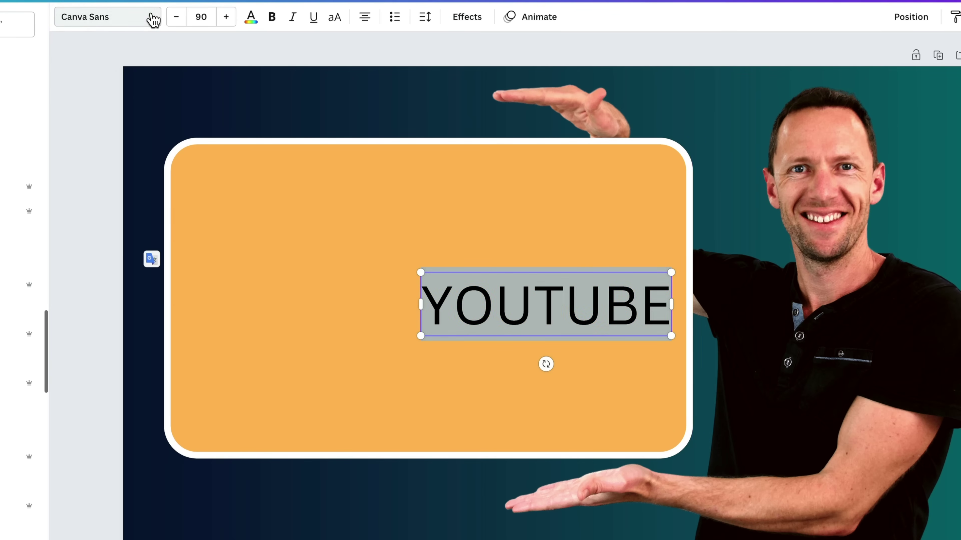
pyautogui.click(24, 260)
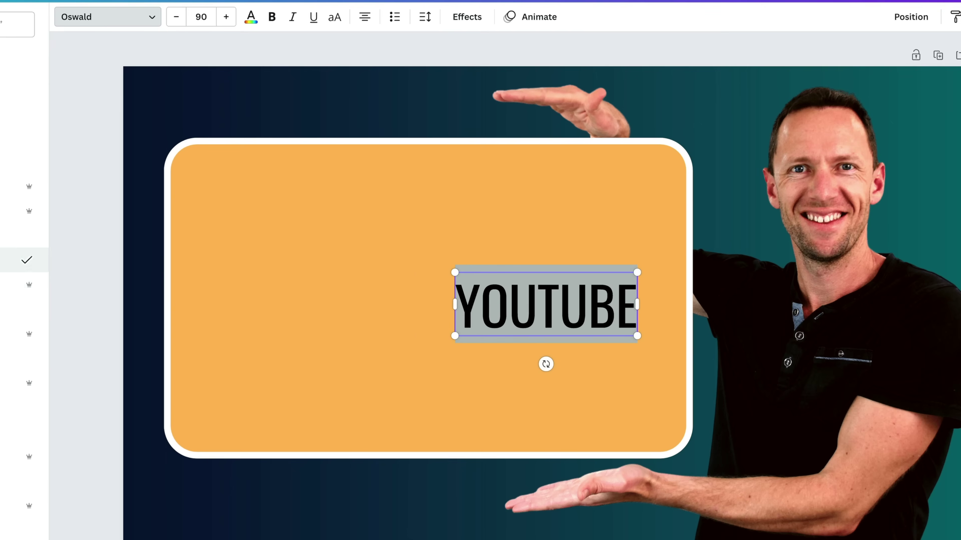
pyautogui.click(276, 18)
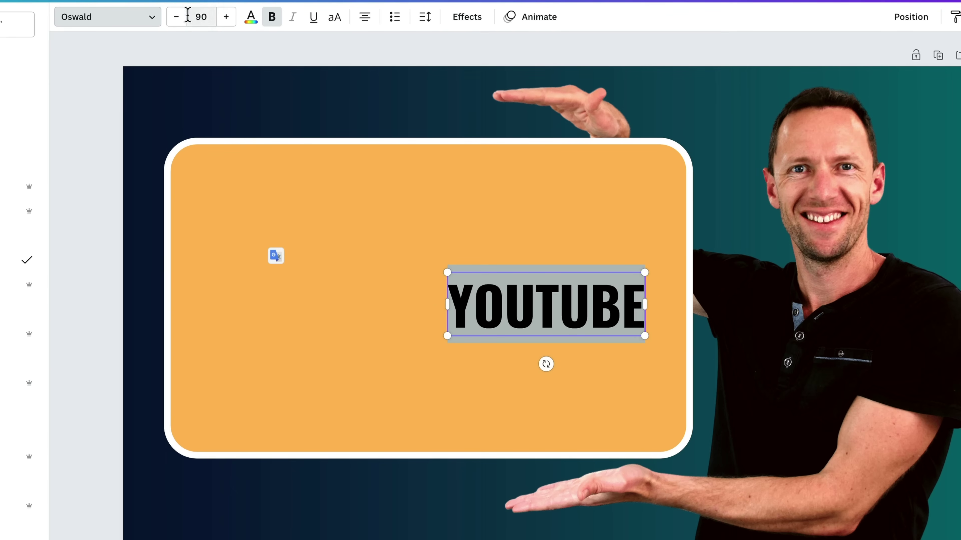
# Enlarge the YOUTUBE heading to a font size of 162.
pyautogui.click(234, 17)
pyautogui.click(234, 17)
pyautogui.click(233, 18)
pyautogui.click(234, 17)
pyautogui.click(234, 17)
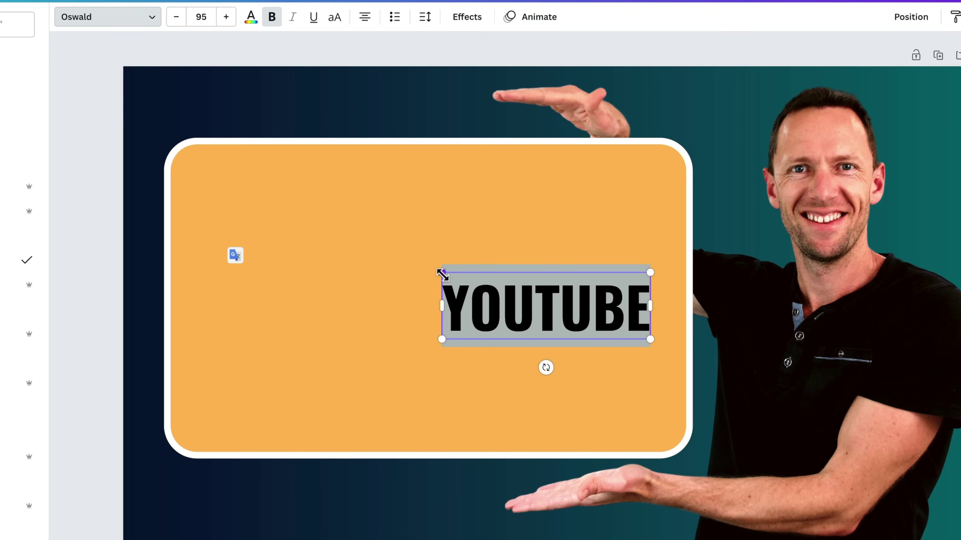
pyautogui.moveTo(441, 275); pyautogui.dragTo(295, 226)
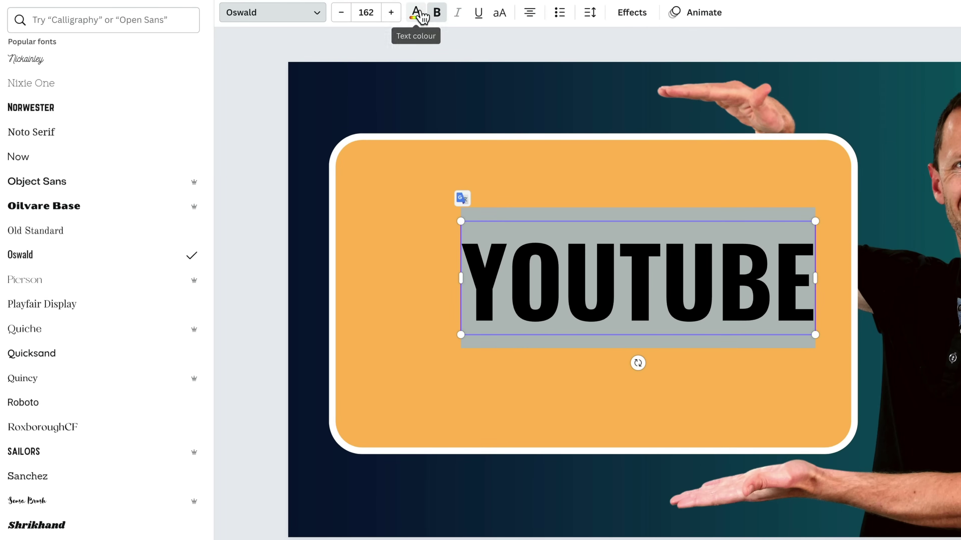
# Colour the YOUTUBE heading pure red (#FF0000) and move it to the upper part of the orange rectangle.
pyautogui.click(421, 16)
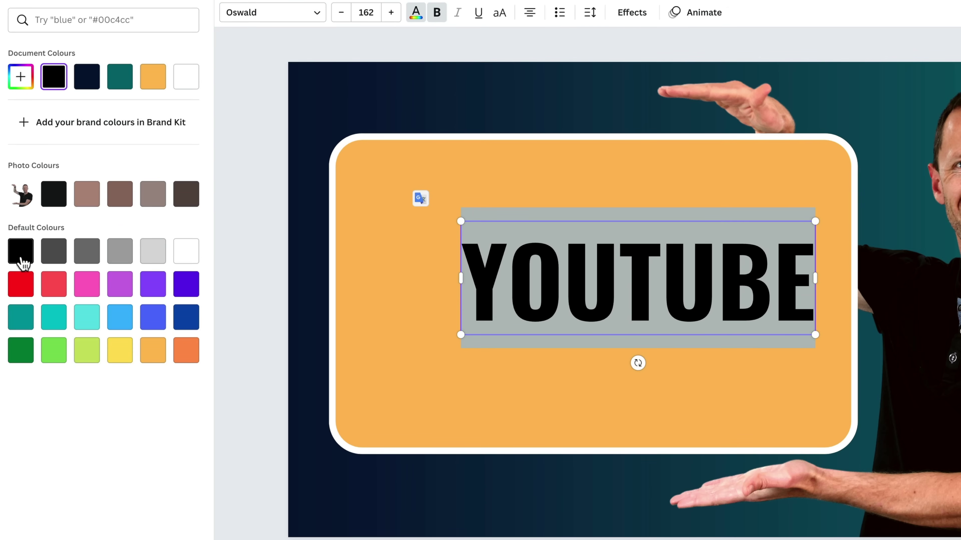
pyautogui.click(21, 80)
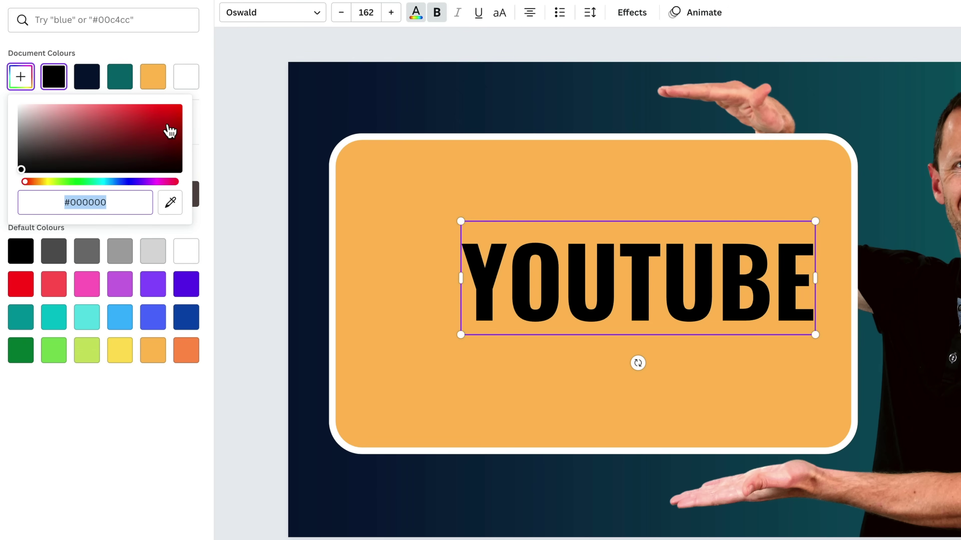
pyautogui.moveTo(169, 130); pyautogui.dragTo(236, 73)
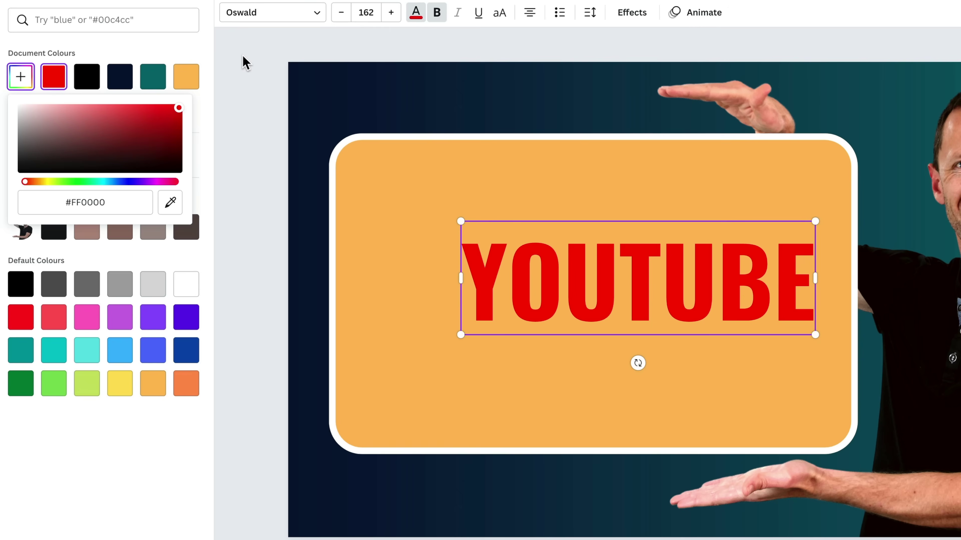
pyautogui.moveTo(684, 339); pyautogui.dragTo(624, 266)
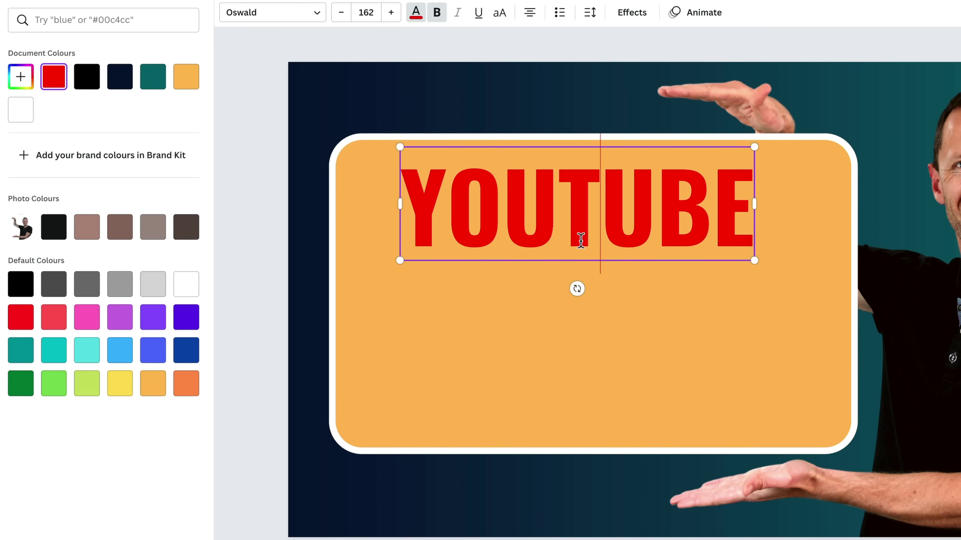
# Duplicate the YOUTUBE heading, place the copy below it and change its text to "THUMBNAILS".
pyautogui.click(732, 295)
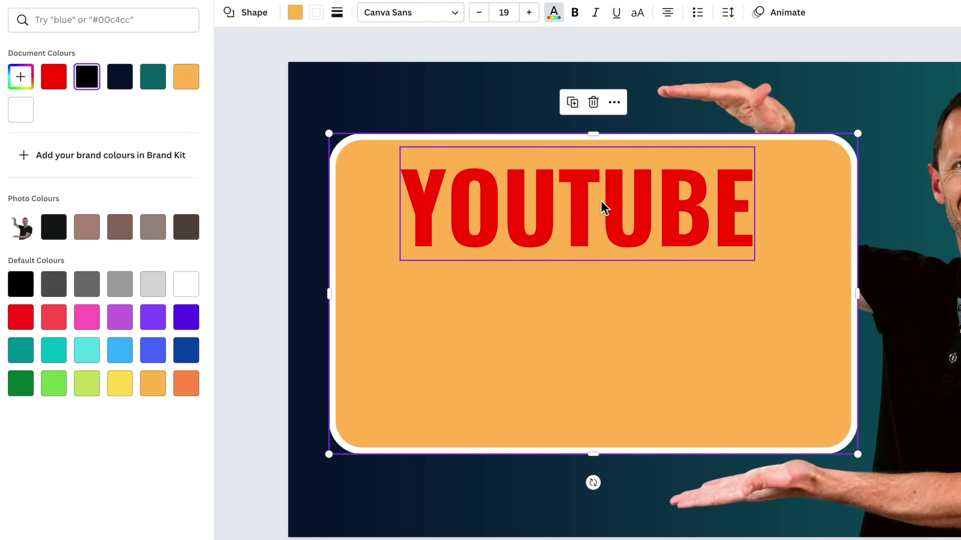
pyautogui.click(586, 210)
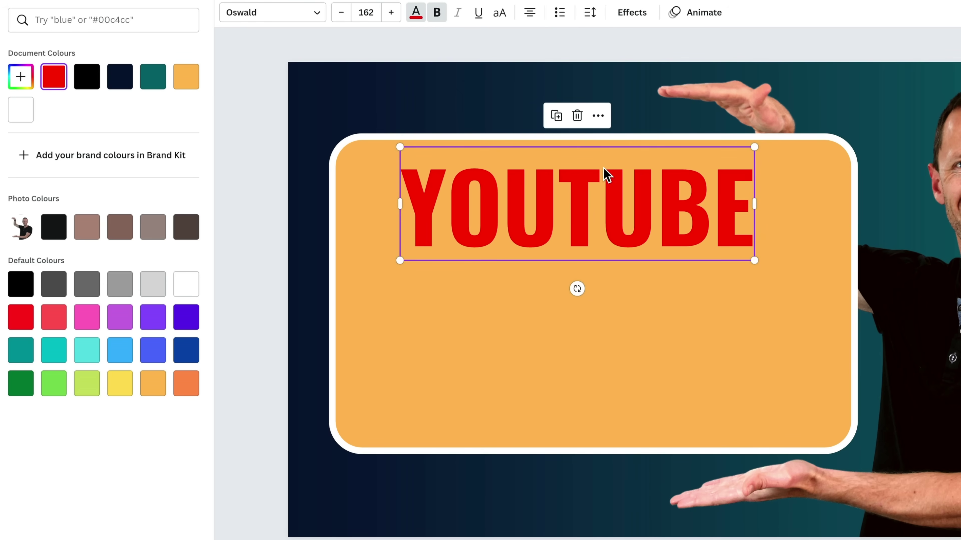
pyautogui.click(556, 118)
pyautogui.moveTo(592, 237); pyautogui.dragTo(589, 308)
pyautogui.doubleClick(589, 307)
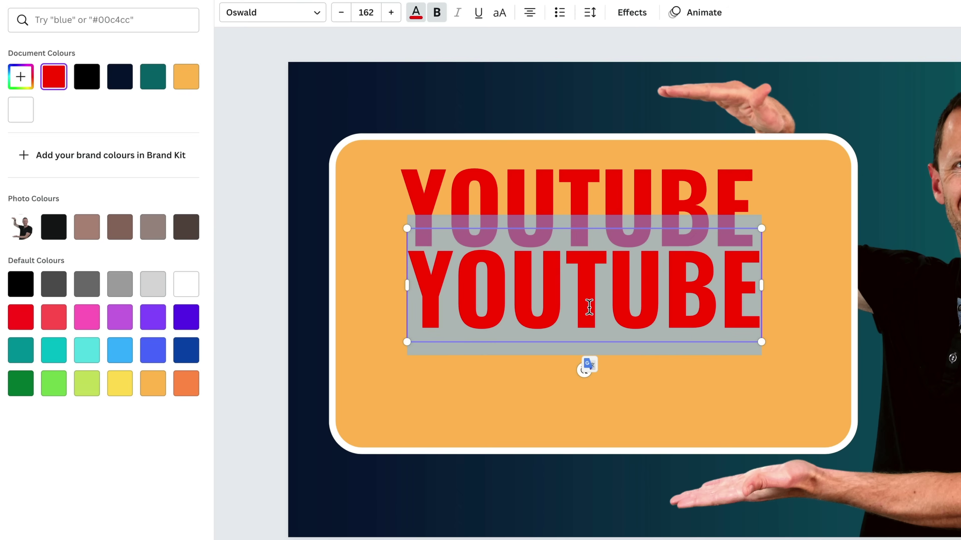
pyautogui.write('THUMBNAILS')
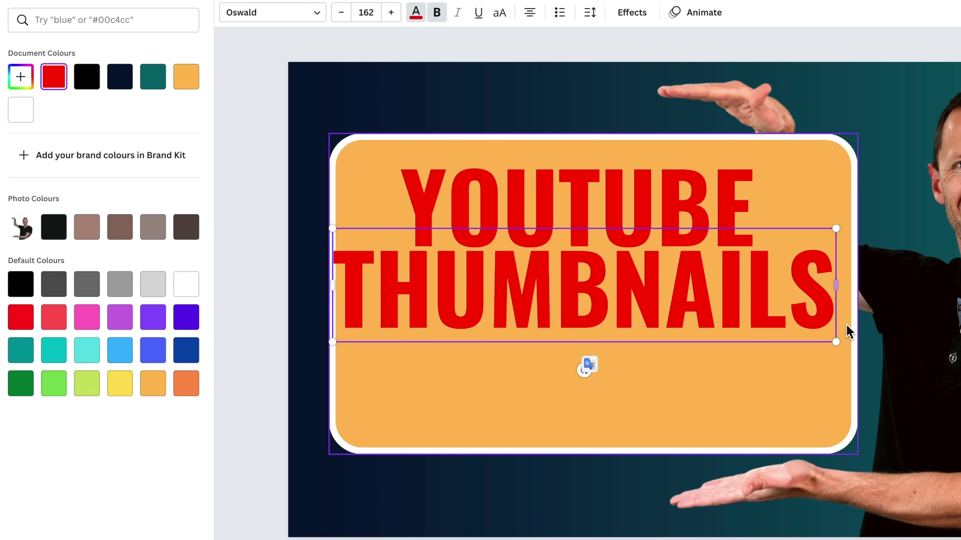
# Shrink the THUMBNAILS text to font size 114 to match the width of YOUTUBE, and position it directly beneath.
pyautogui.moveTo(837, 341); pyautogui.dragTo(757, 320)
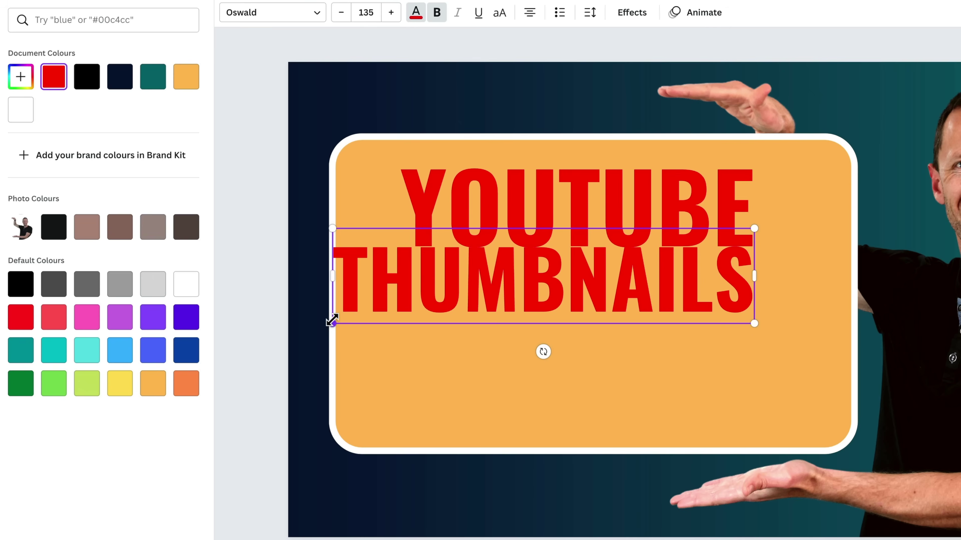
pyautogui.moveTo(333, 320); pyautogui.dragTo(400, 315)
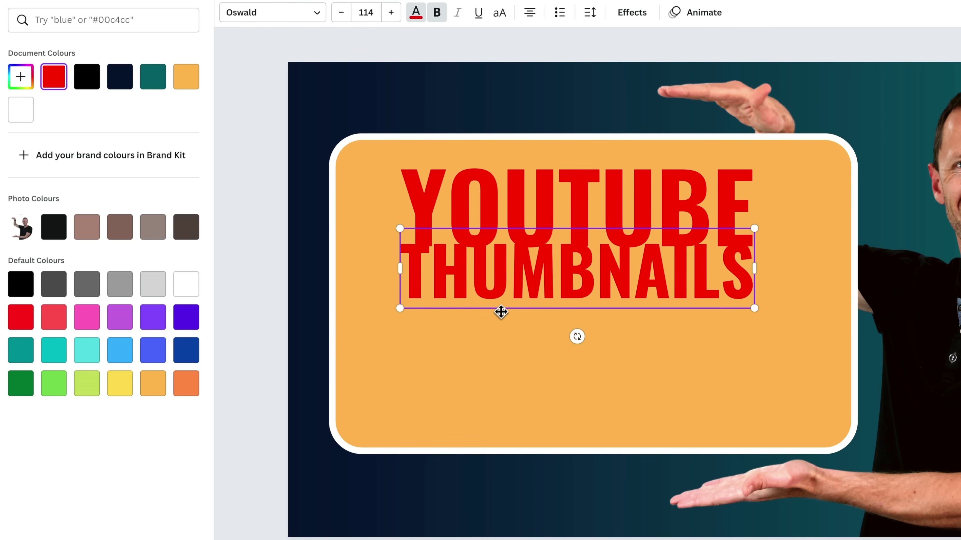
pyautogui.moveTo(502, 320); pyautogui.dragTo(503, 322)
# Colour the THUMBNAILS text with the near-black tone taken from the presenter photo.
pyautogui.doubleClick(507, 284)
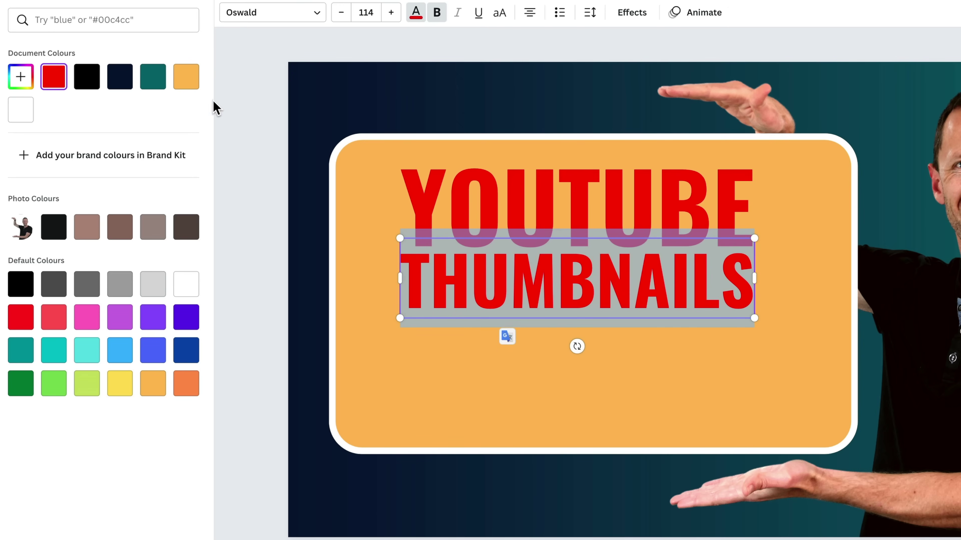
pyautogui.click(55, 229)
pyautogui.click(483, 230)
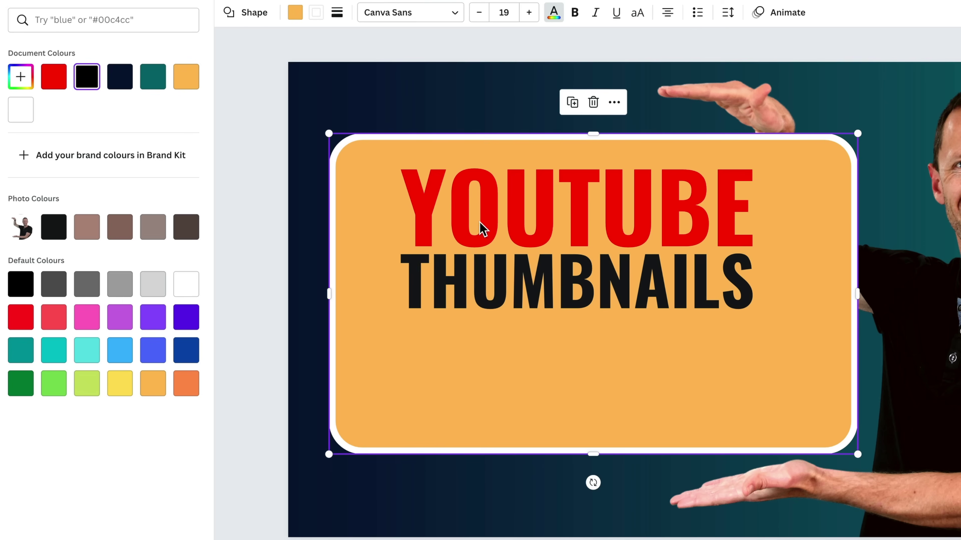
# Duplicate the THUMBNAILS text, place the copy below it and change its text to "EASY & FREE".
pyautogui.click(564, 271)
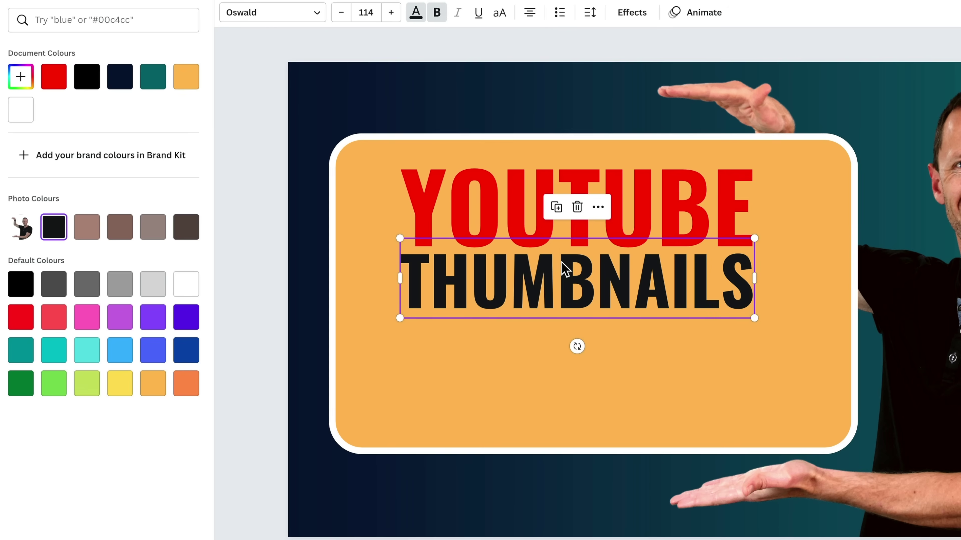
pyautogui.click(554, 208)
pyautogui.moveTo(583, 317); pyautogui.dragTo(581, 372)
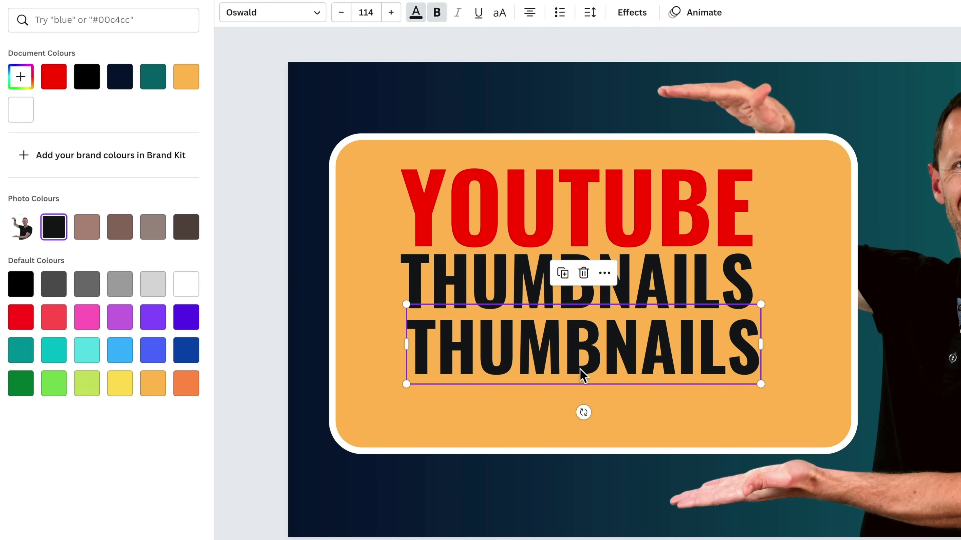
pyautogui.doubleClick(580, 369)
pyautogui.write('EA')
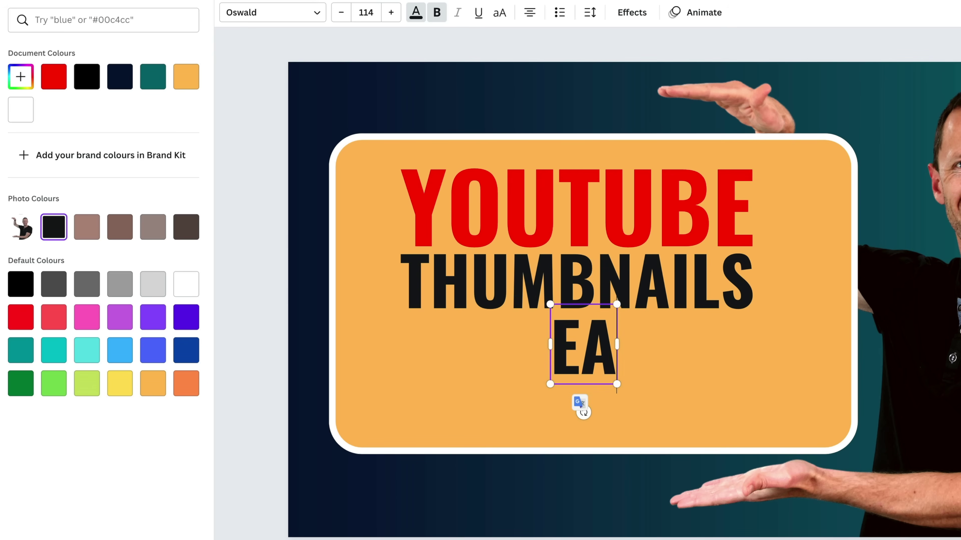
pyautogui.write('SY & FREE')
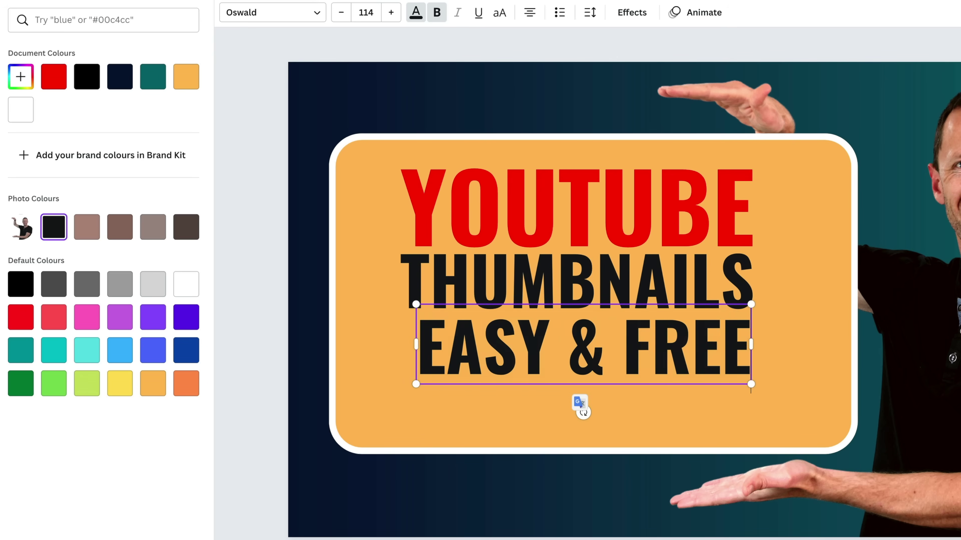
# Colour the whole EASY & FREE line white.
pyautogui.hotkey('ctrl', 'a')
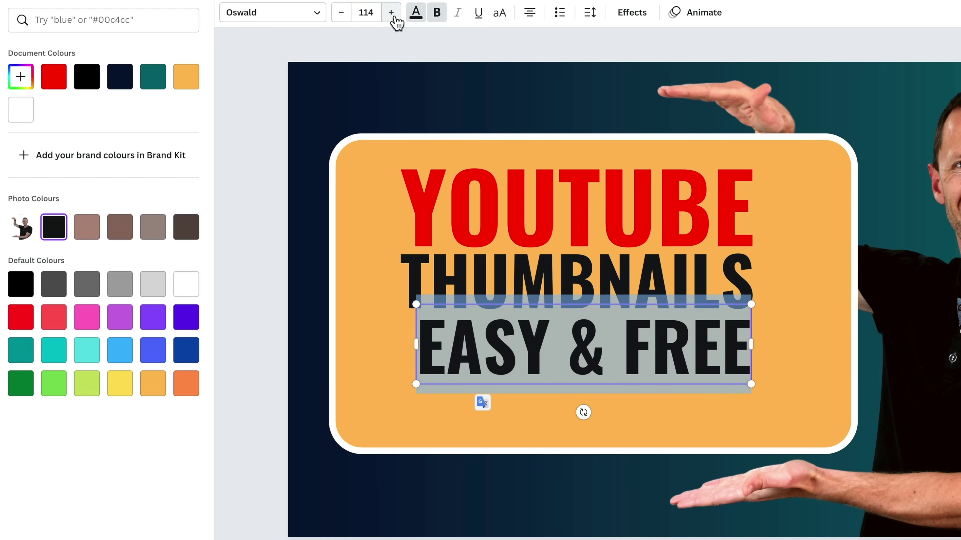
pyautogui.click(415, 16)
pyautogui.click(54, 113)
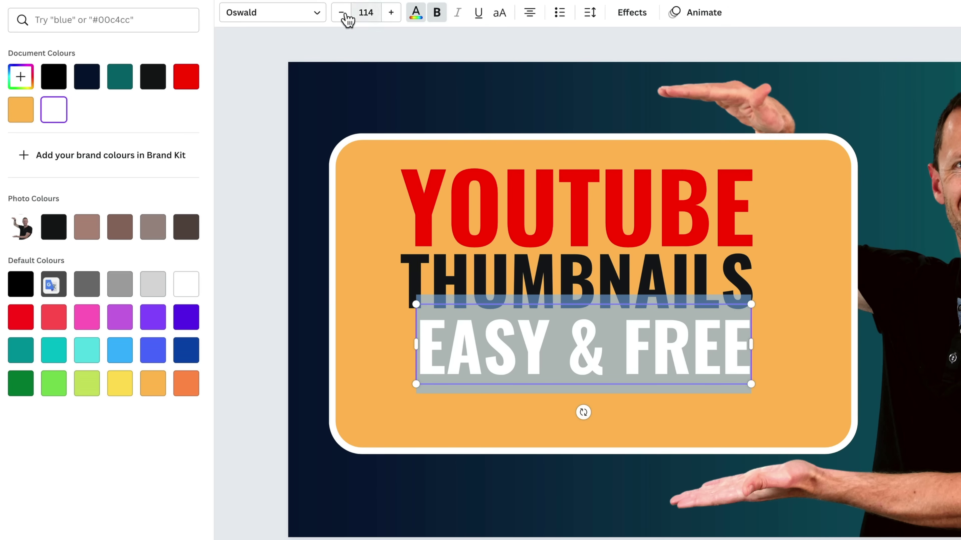
# Reduce the EASY & FREE text to font size 86.8 and move it slightly down, centred beneath THUMBNAILS.
pyautogui.moveTo(341, 16); pyautogui.dragTo(341, 16)
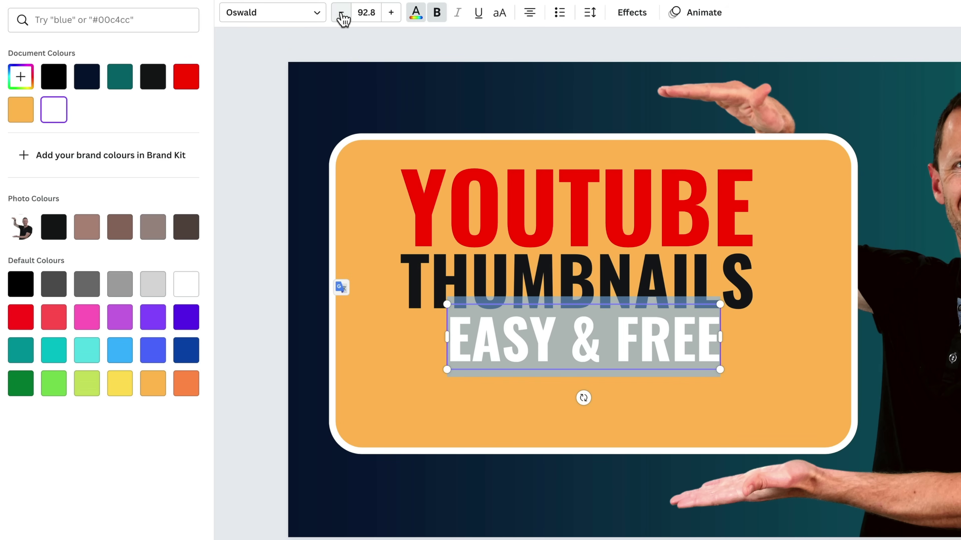
pyautogui.click(341, 16)
pyautogui.click(341, 16)
pyautogui.click(341, 16)
pyautogui.click(341, 16)
pyautogui.click(341, 17)
pyautogui.click(342, 16)
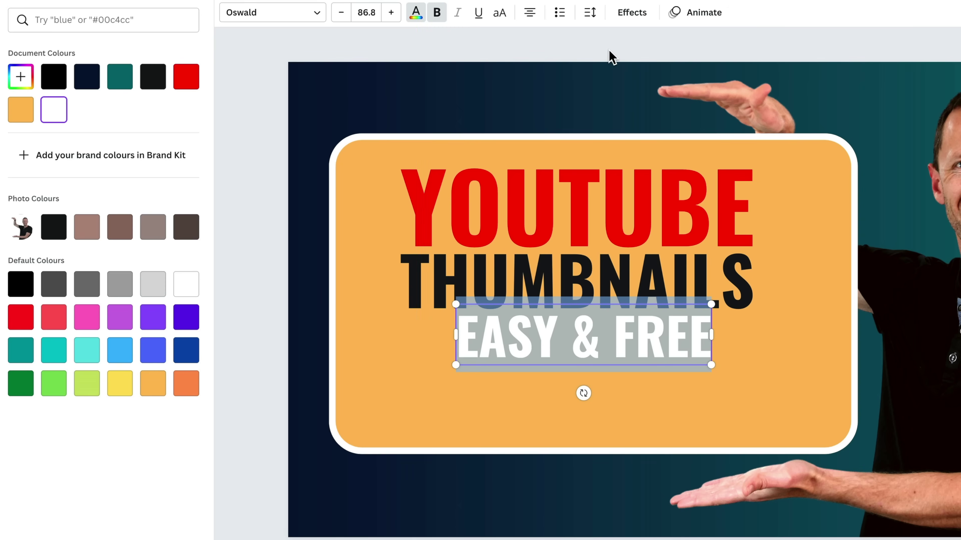
pyautogui.press('Escape')
pyautogui.moveTo(612, 356); pyautogui.dragTo(612, 369)
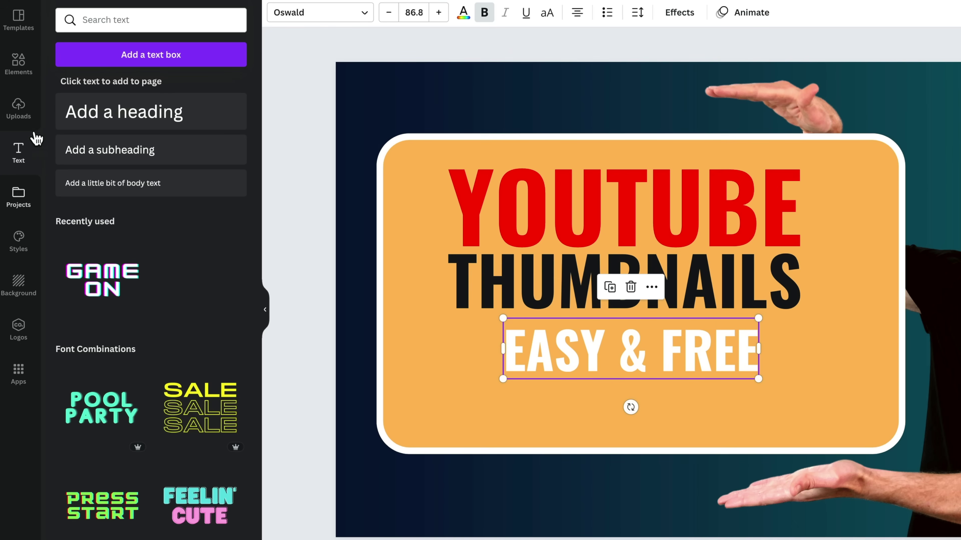
# Add a square shape and fit it as a rectangular band behind the EASY & FREE text, with a narrow margin around it.
pyautogui.click(17, 72)
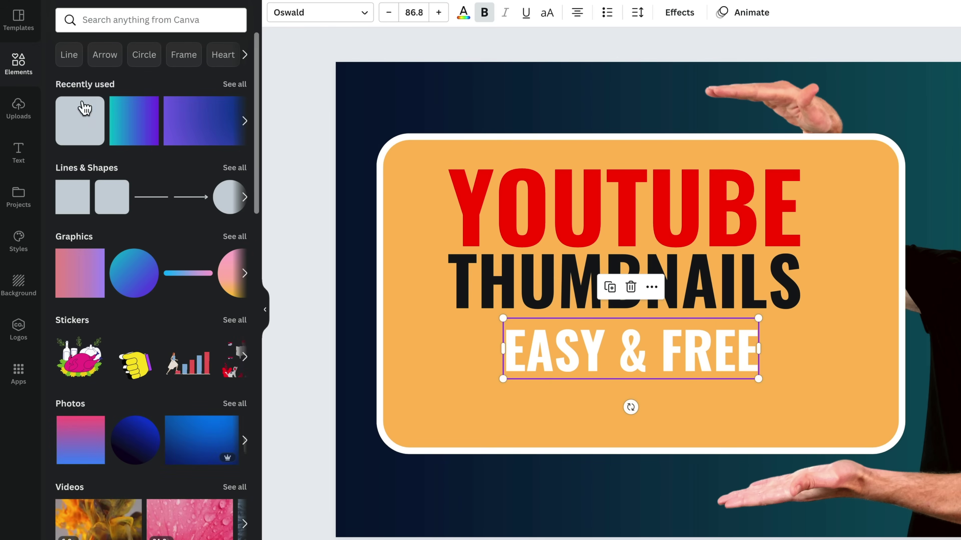
pyautogui.click(76, 212)
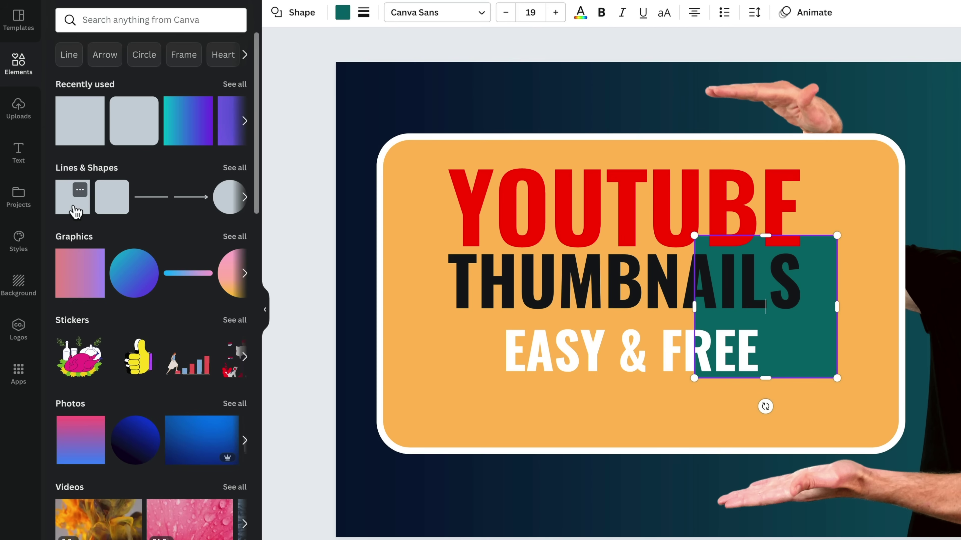
pyautogui.moveTo(817, 345); pyautogui.dragTo(622, 430)
pyautogui.moveTo(641, 467); pyautogui.dragTo(764, 377)
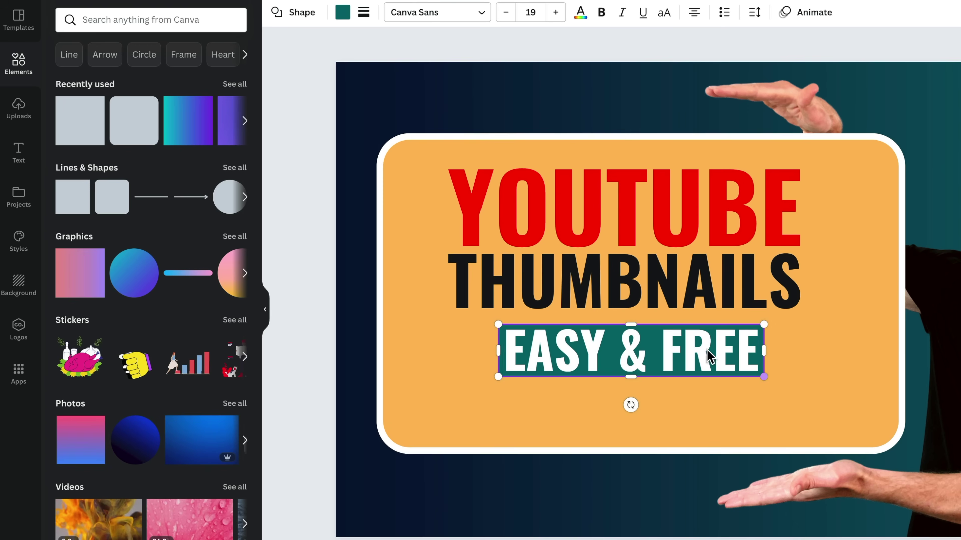
# Fill the rectangle behind EASY & FREE with the custom blue #0FA0C7.
pyautogui.click(343, 13)
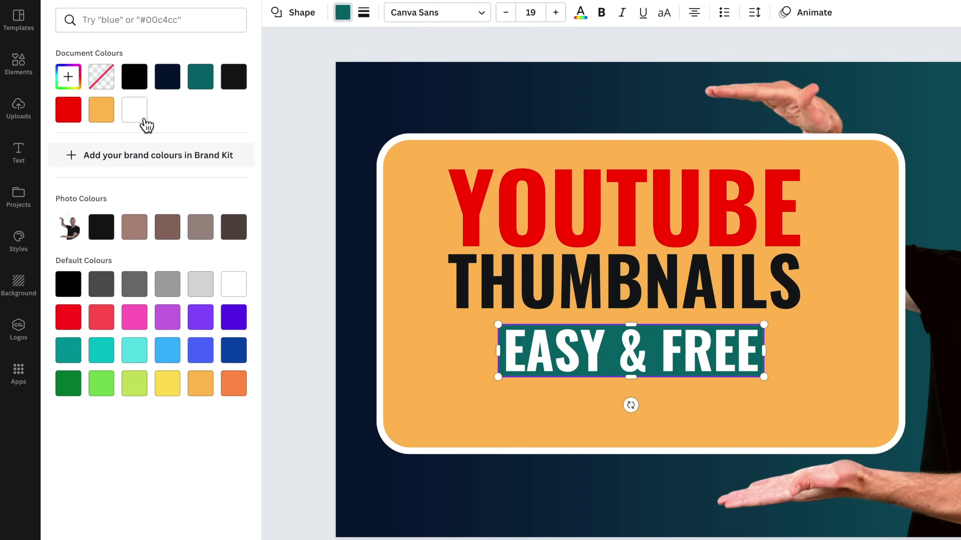
pyautogui.click(69, 77)
pyautogui.press('BackSpace')
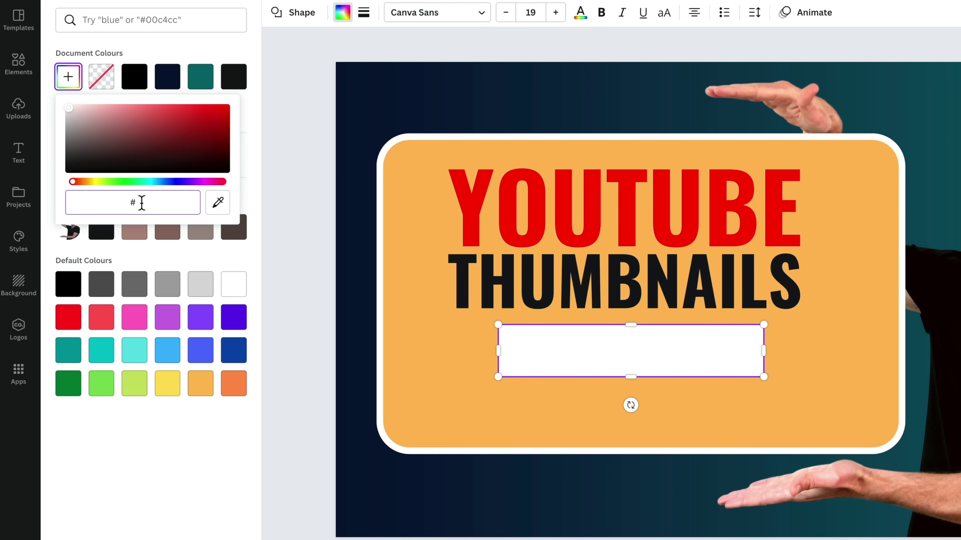
pyautogui.write('0FACC7')
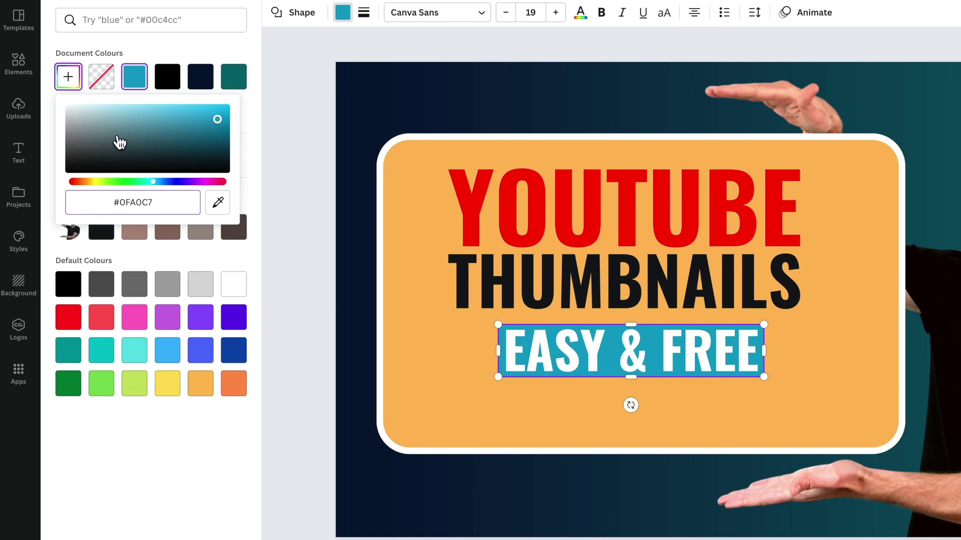
pyautogui.click(133, 80)
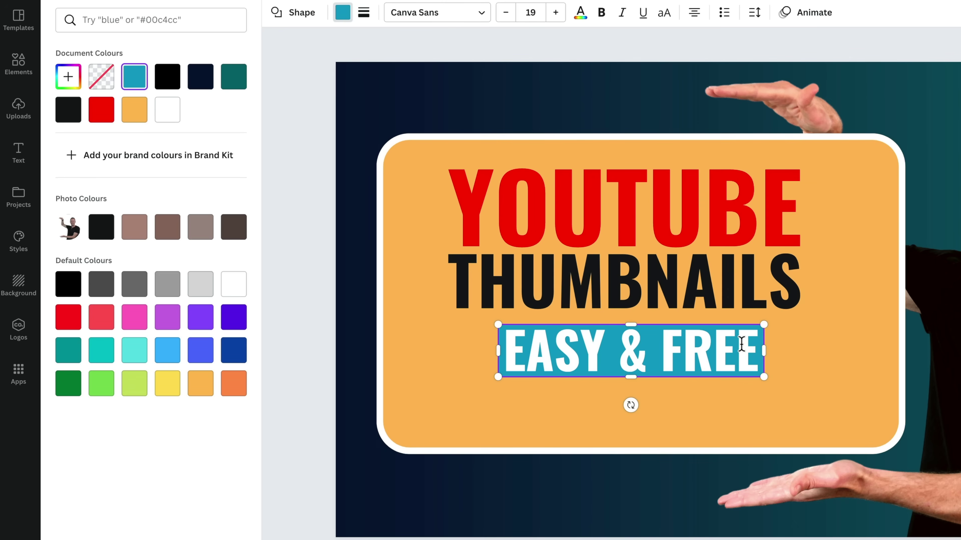
# Group the EASY & FREE text with its blue rectangle and shift the group slightly left beneath THUMBNAILS.
pyautogui.click(741, 377)
pyautogui.moveTo(715, 369)
pyautogui.mouseDown()
pyautogui.moveTo(663, 391)
pyautogui.moveTo(715, 361)
pyautogui.mouseUp()
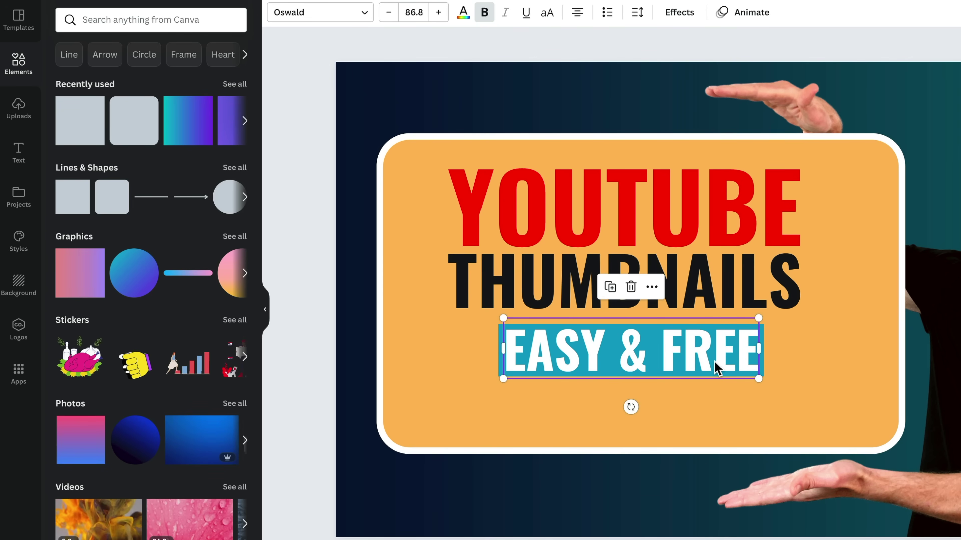
pyautogui.click(763, 365)
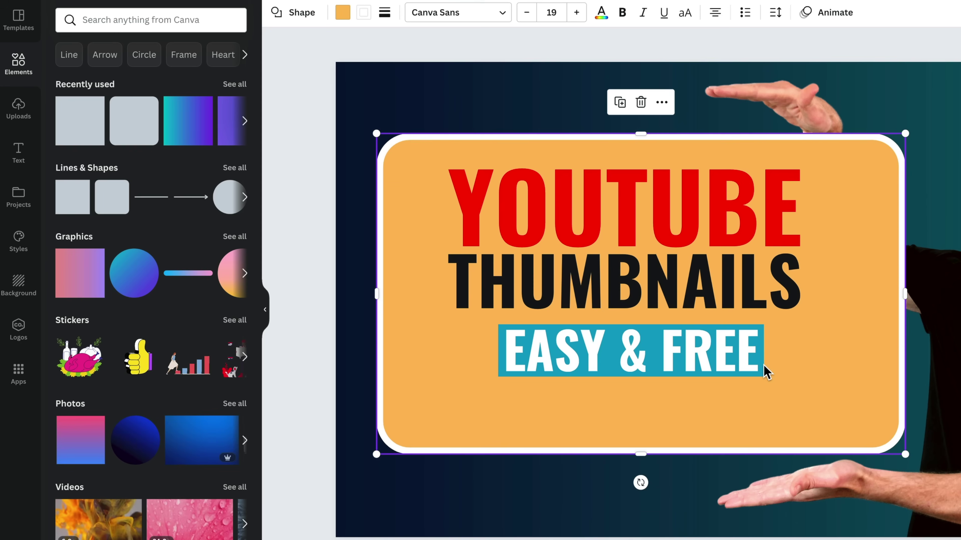
pyautogui.click(763, 367)
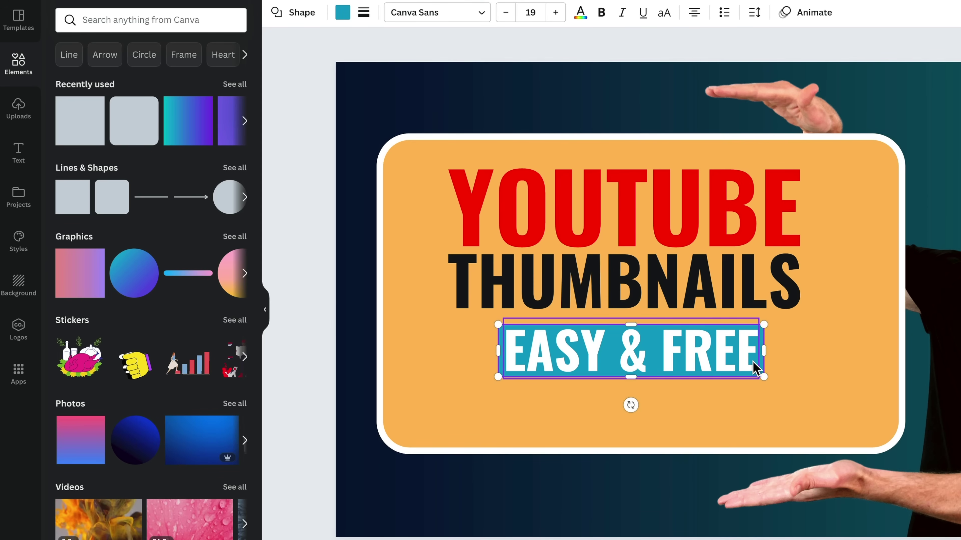
pyautogui.click(745, 365)
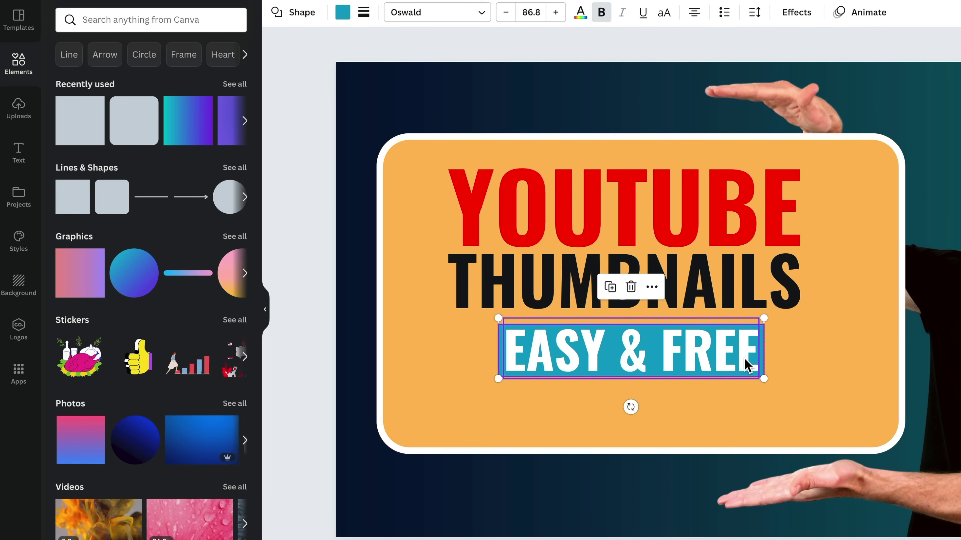
pyautogui.click(653, 287)
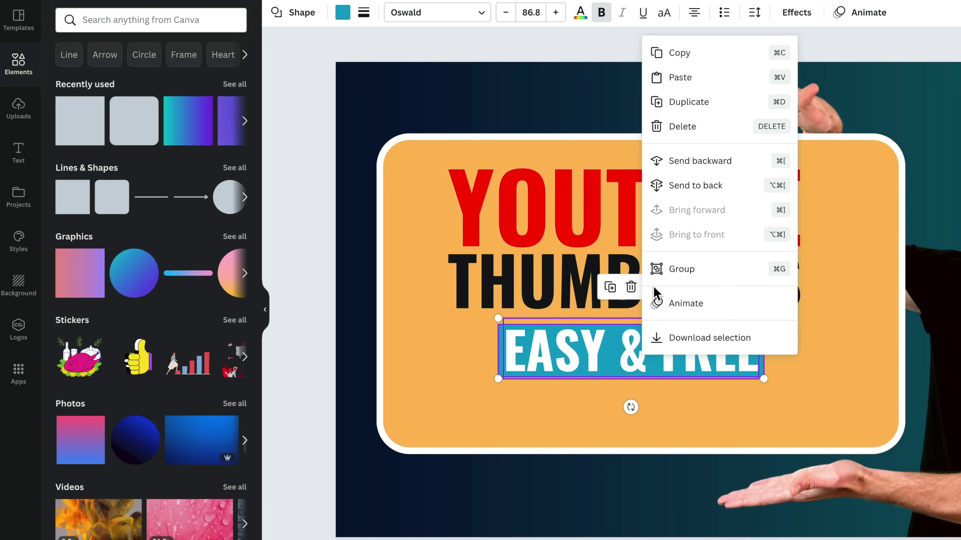
pyautogui.click(682, 270)
pyautogui.click(703, 347)
pyautogui.click(702, 353)
pyautogui.moveTo(702, 353)
pyautogui.mouseDown()
pyautogui.moveTo(714, 369)
pyautogui.moveTo(703, 348)
pyautogui.moveTo(716, 353)
pyautogui.moveTo(692, 350)
pyautogui.mouseUp()
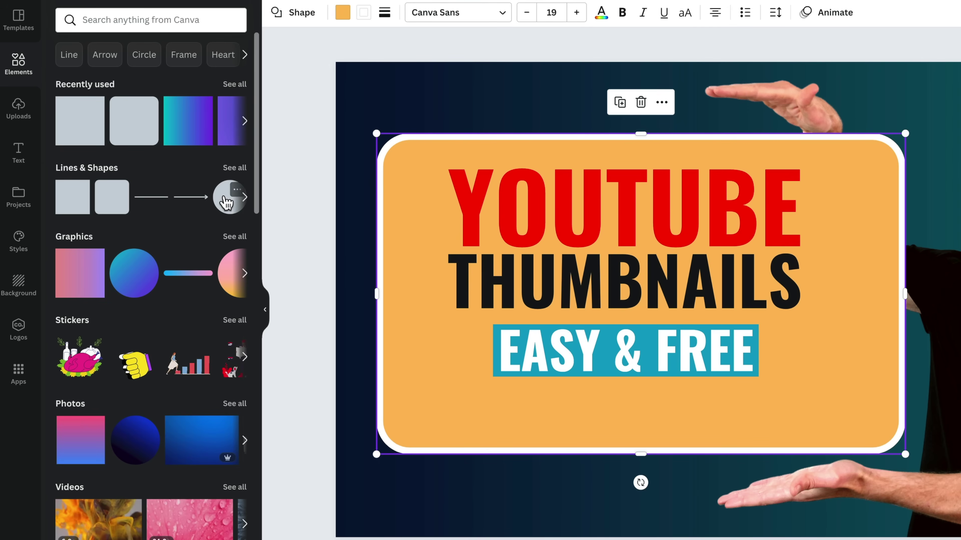
# Add a circle, shrink it to a tiny dot and place it just below the EASY & FREE band, under the letter S.
pyautogui.click(225, 204)
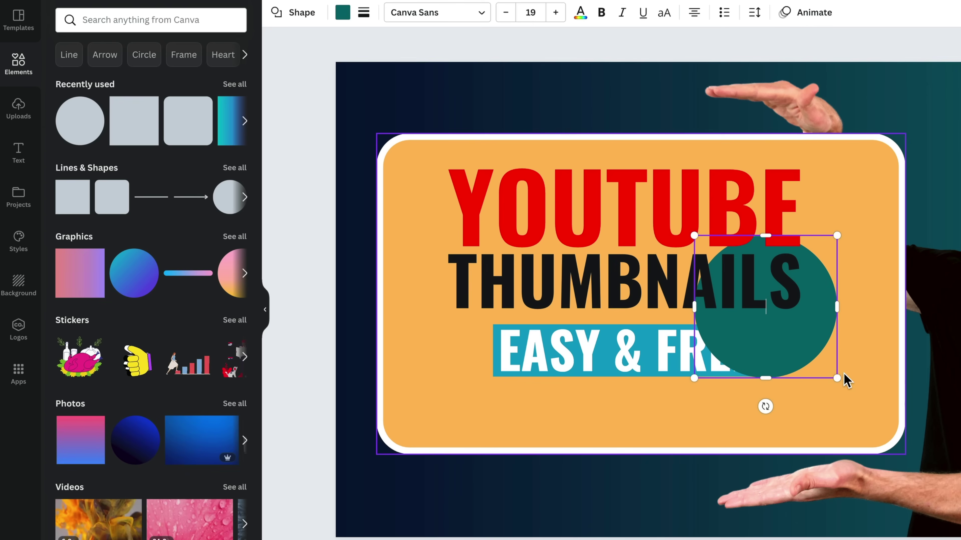
pyautogui.moveTo(711, 336); pyautogui.dragTo(473, 416)
pyautogui.moveTo(592, 461); pyautogui.dragTo(482, 347)
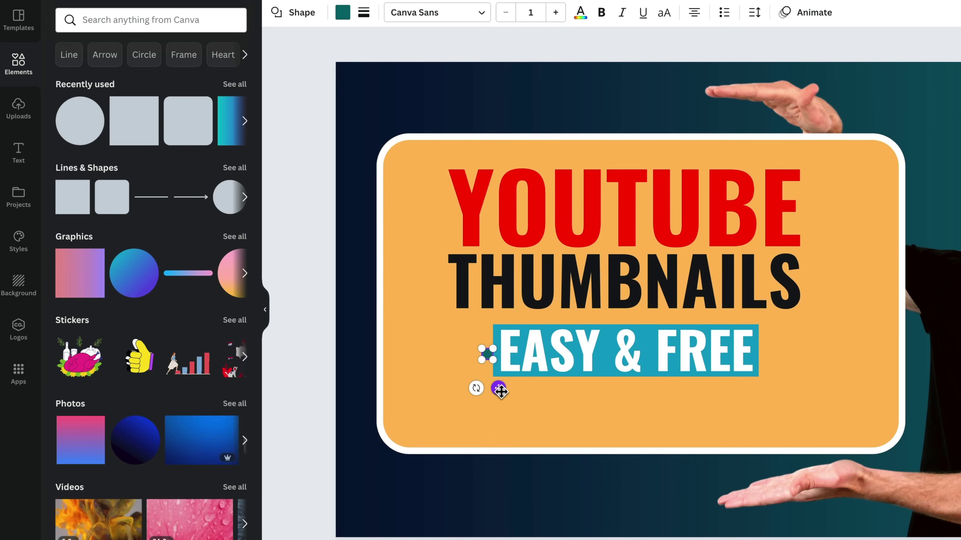
pyautogui.moveTo(498, 388); pyautogui.dragTo(584, 431)
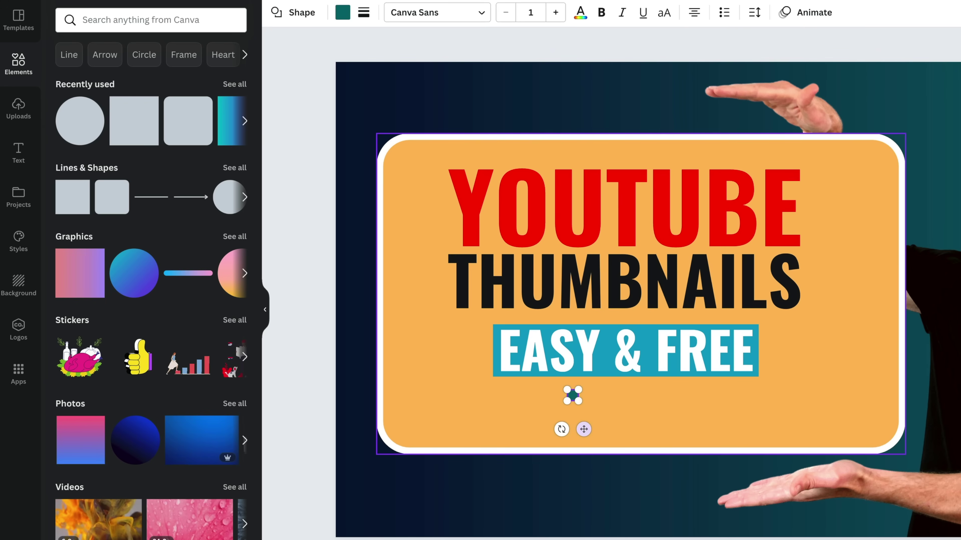
# Fill the tiny dot with the same blue as the EASY & FREE band.
pyautogui.click(340, 17)
pyautogui.click(232, 77)
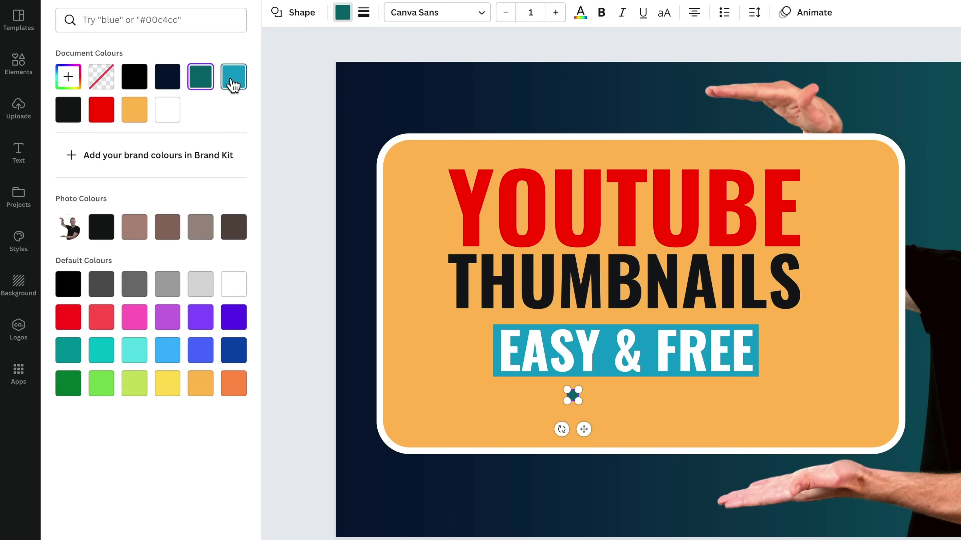
pyautogui.click(573, 403)
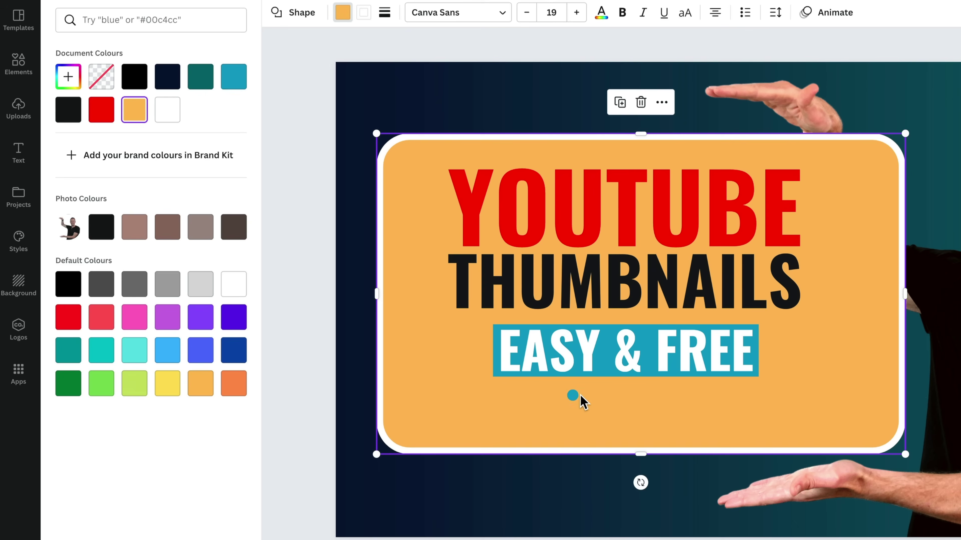
# Duplicate the blue dot and place the copy directly to its right, level with the original.
pyautogui.click(573, 397)
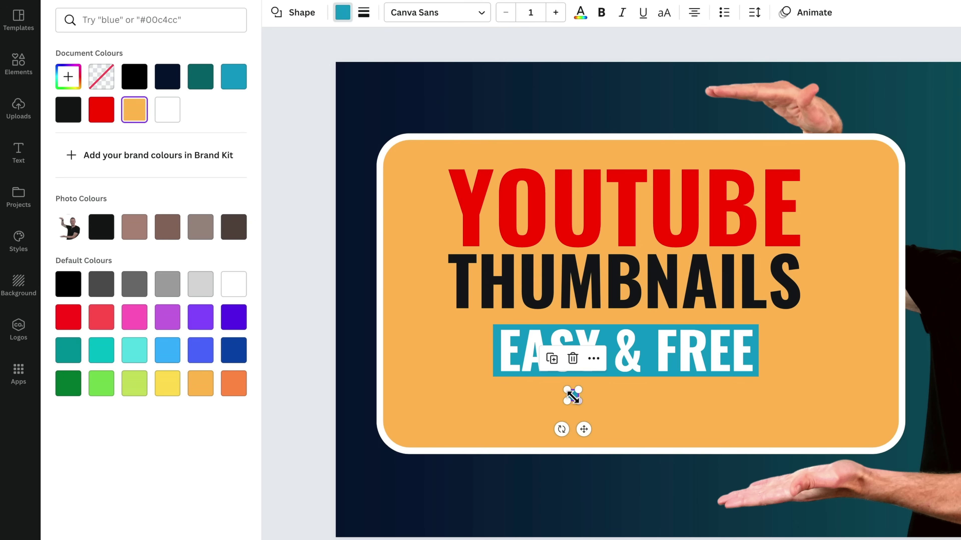
pyautogui.click(551, 364)
pyautogui.click(579, 408)
pyautogui.click(578, 404)
pyautogui.moveTo(579, 403); pyautogui.dragTo(587, 396)
pyautogui.click(587, 400)
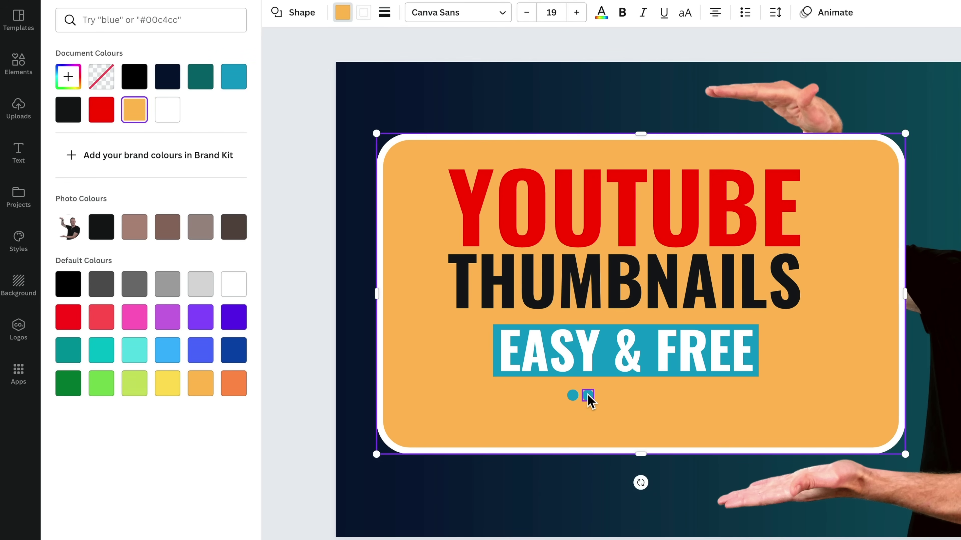
# Duplicate the pair of dots and line the copies up to the right, making an evenly spaced row of four.
pyautogui.click(589, 401)
pyautogui.keyDown('shift'); pyautogui.click(571, 396); pyautogui.keyUp('shift')
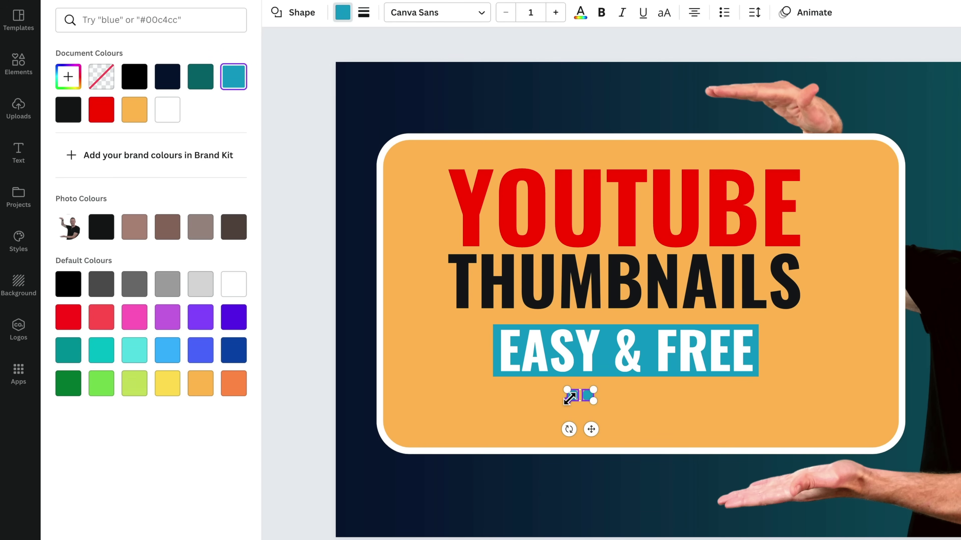
pyautogui.click(559, 360)
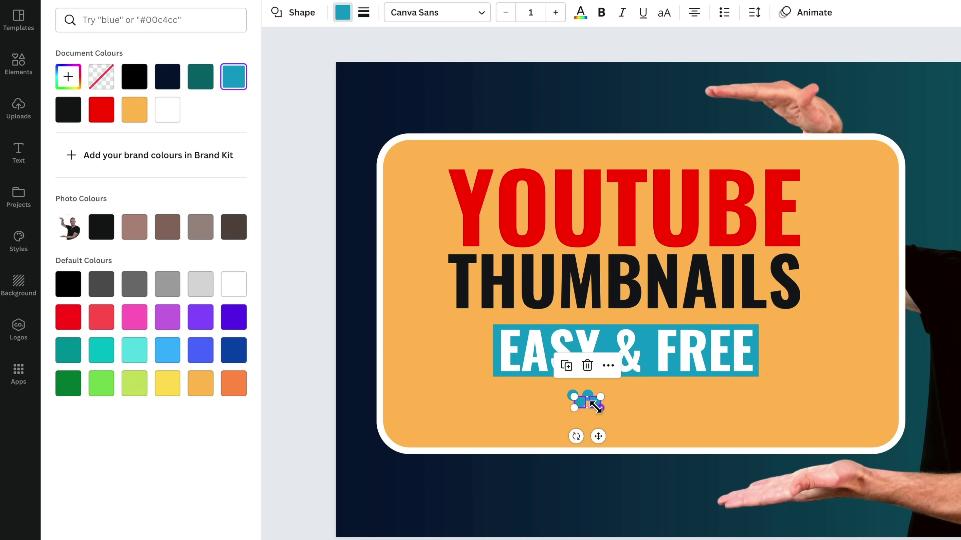
pyautogui.moveTo(595, 408); pyautogui.dragTo(619, 400)
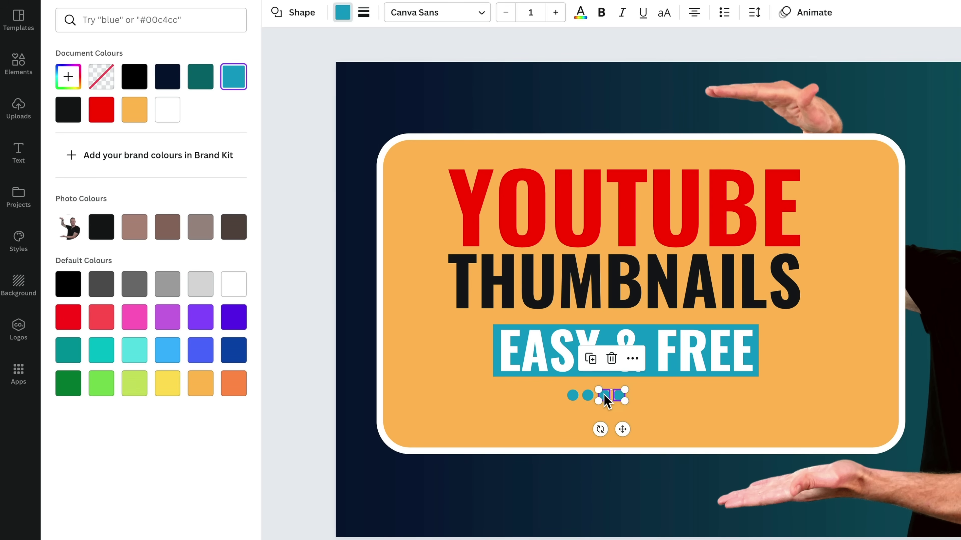
# Duplicate the four dots and align the copies at the right end, extending the row to eight dots.
pyautogui.keyDown('shift'); pyautogui.click(588, 396); pyautogui.keyUp('shift')
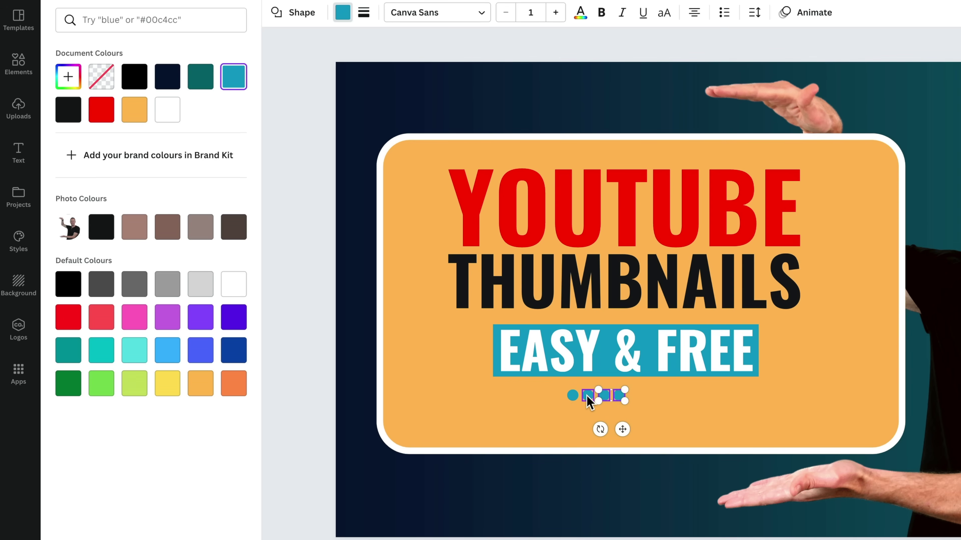
pyautogui.hotkey('ctrl', 'd')
pyautogui.moveTo(588, 401); pyautogui.dragTo(651, 399)
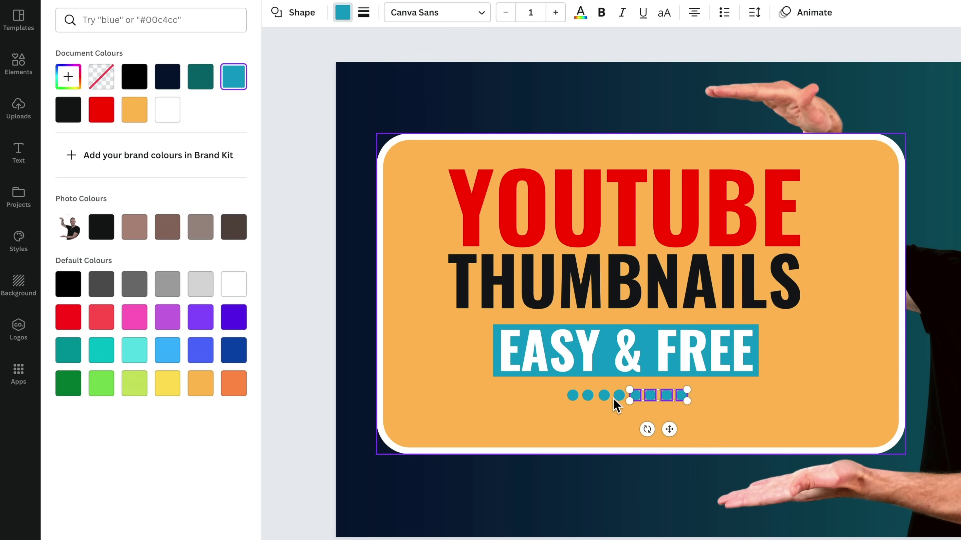
# Duplicate the complete row of eight dots and align the copy directly beneath it as a second row.
pyautogui.keyDown('shift'); pyautogui.click(618, 395); pyautogui.keyUp('shift')
pyautogui.keyDown('shift'); pyautogui.click(604, 396); pyautogui.keyUp('shift')
pyautogui.keyDown('shift'); pyautogui.click(588, 396); pyautogui.keyUp('shift')
pyautogui.keyDown('shift'); pyautogui.click(572, 396); pyautogui.keyUp('shift')
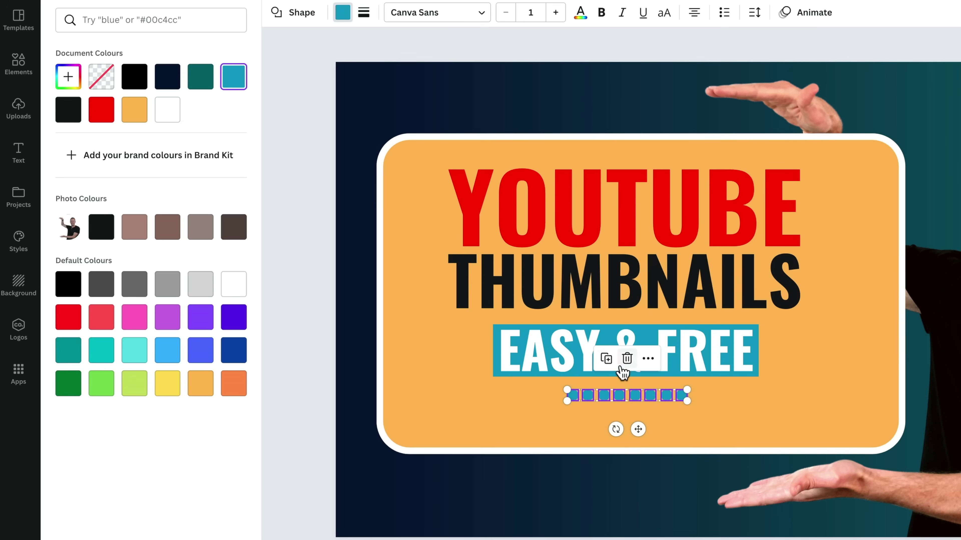
pyautogui.click(606, 358)
pyautogui.moveTo(676, 409); pyautogui.dragTo(667, 415)
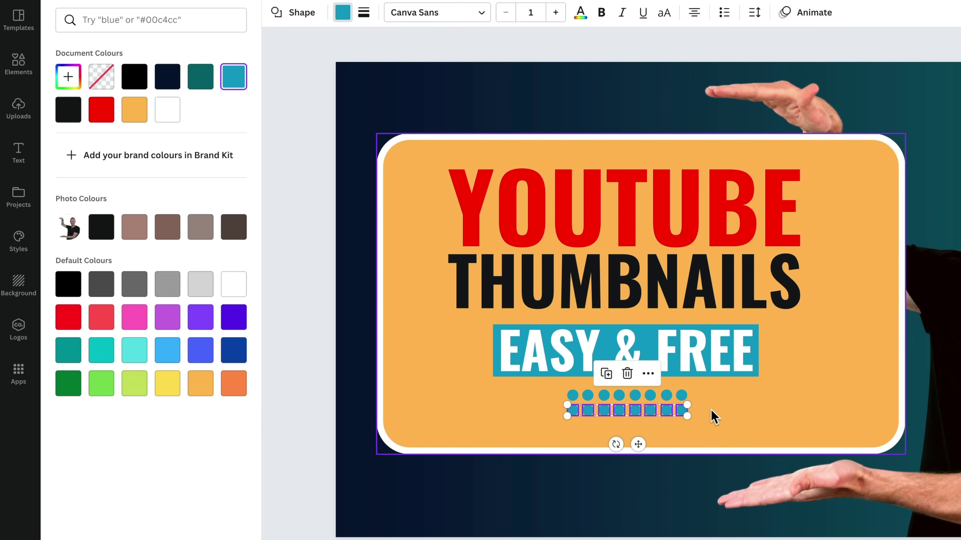
# Group all sixteen dots of both rows and move the group slightly up towards the EASY & FREE band.
pyautogui.keyDown('shift'); pyautogui.click(679, 397); pyautogui.keyUp('shift')
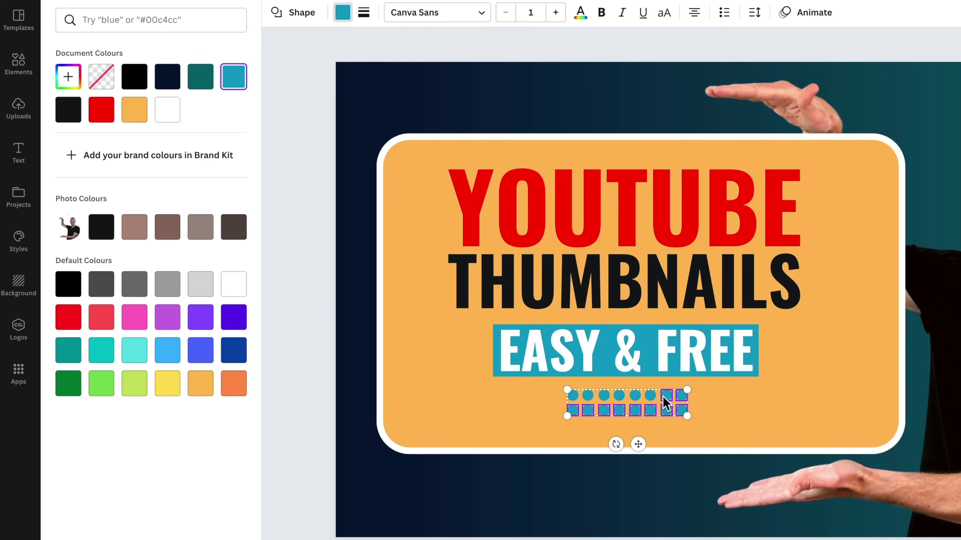
pyautogui.keyDown('shift'); pyautogui.click(636, 397); pyautogui.keyUp('shift')
pyautogui.keyDown('shift'); pyautogui.click(620, 397); pyautogui.keyUp('shift')
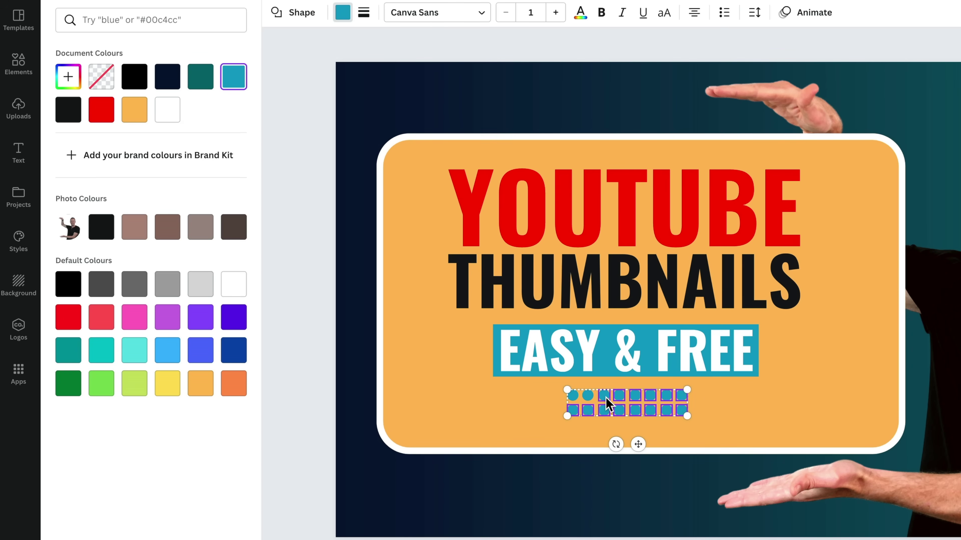
pyautogui.keyDown('shift'); pyautogui.click(588, 397); pyautogui.keyUp('shift')
pyautogui.keyDown('shift'); pyautogui.click(574, 397); pyautogui.keyUp('shift')
pyautogui.click(649, 358)
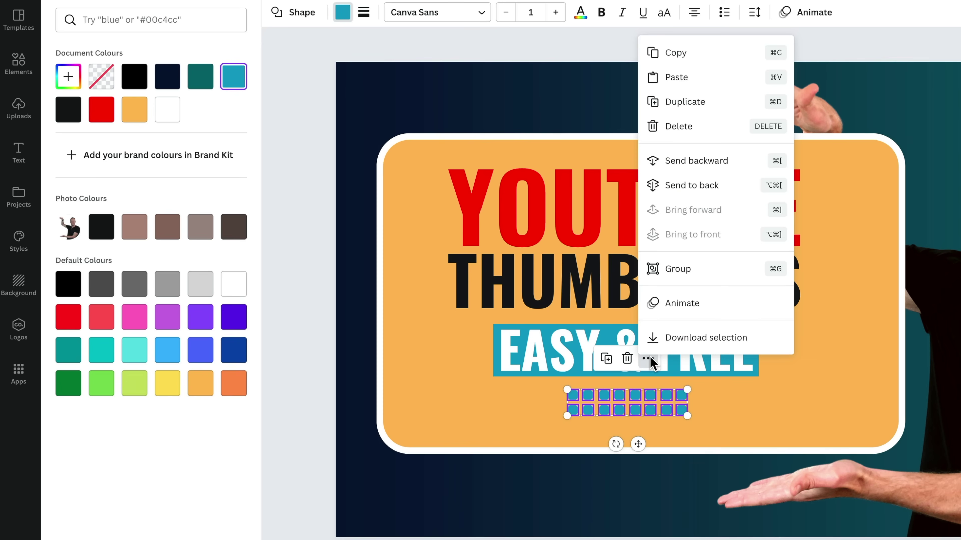
pyautogui.click(679, 269)
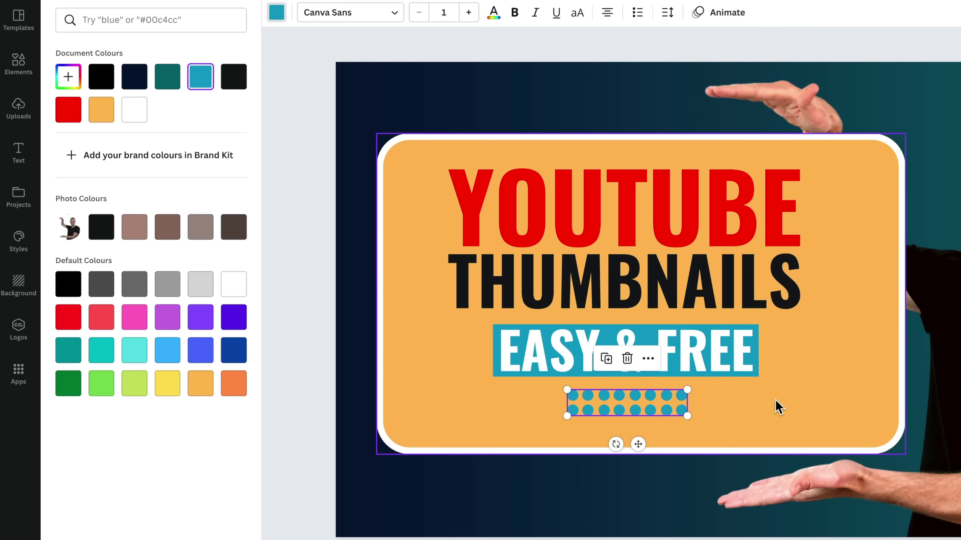
pyautogui.click(778, 407)
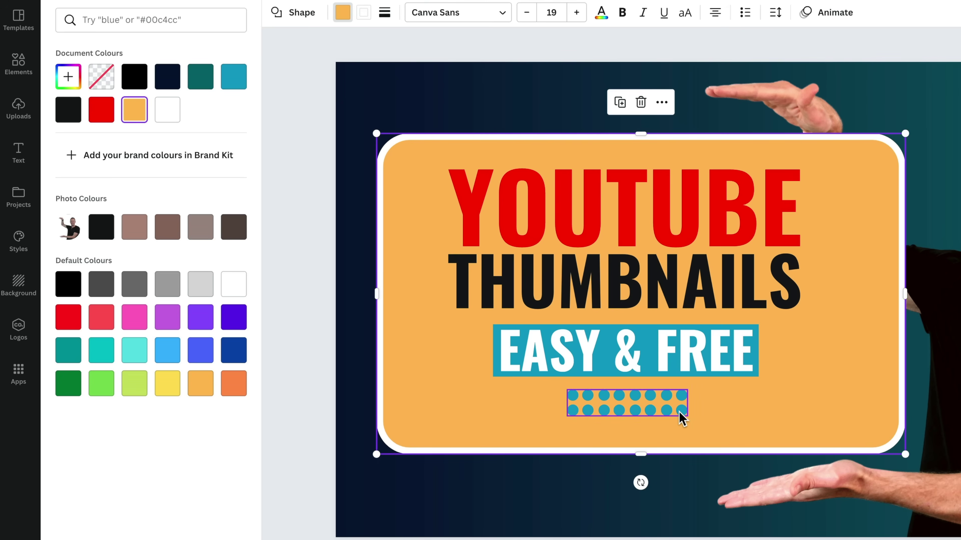
pyautogui.moveTo(682, 412); pyautogui.dragTo(682, 418)
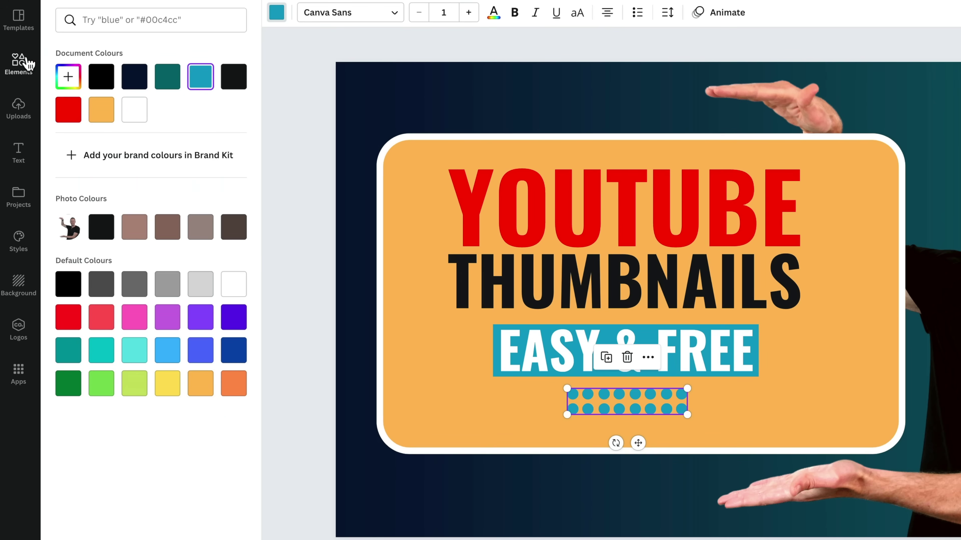
# Search the elements for "right angle" and add the thin open angle-line graphic to the design.
pyautogui.click(21, 91)
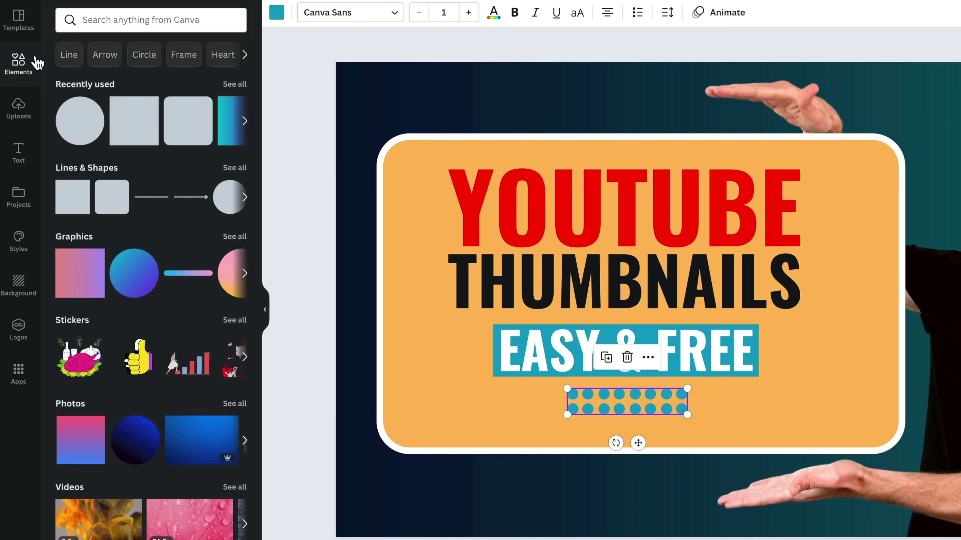
pyautogui.click(156, 20)
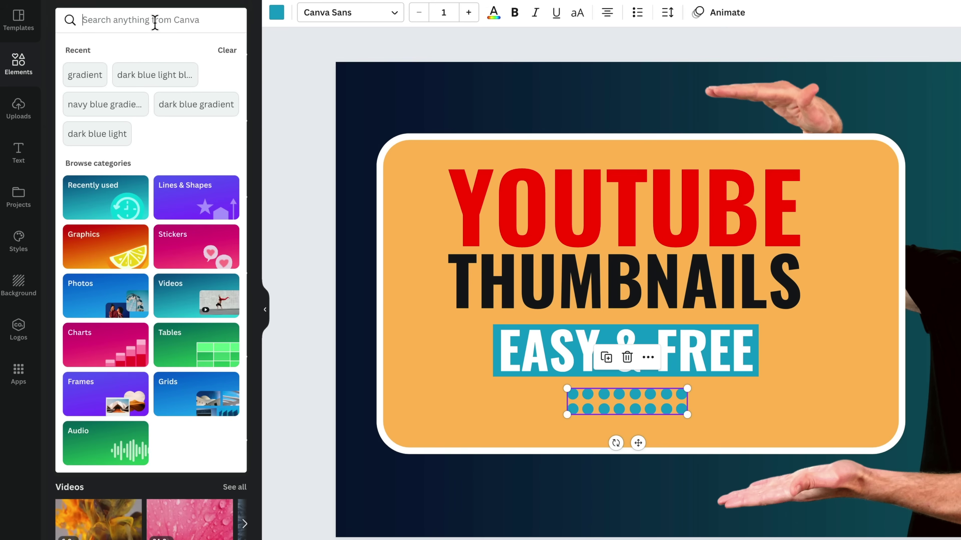
pyautogui.write('right angle')
pyautogui.press('Return')
pyautogui.scroll(-5, 107, 440)
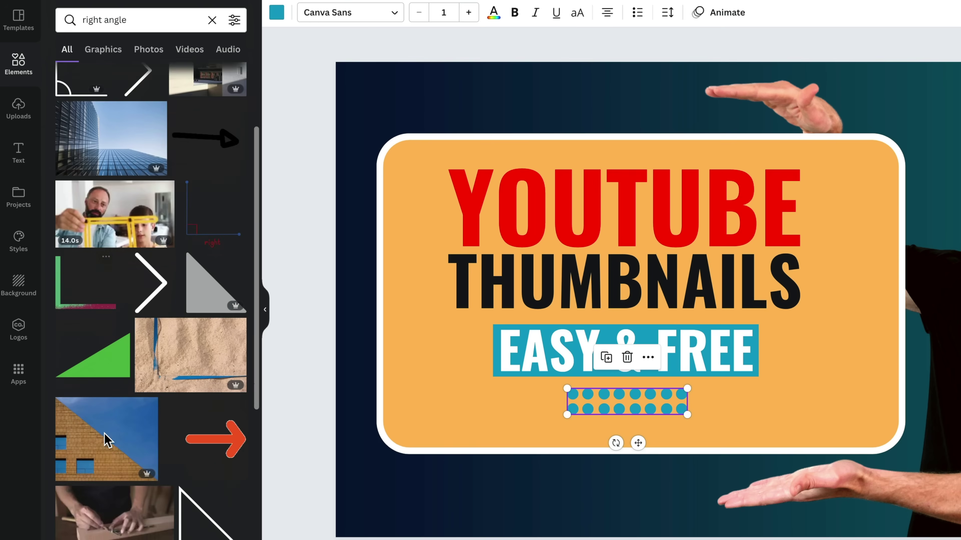
pyautogui.scroll(-5, 107, 440)
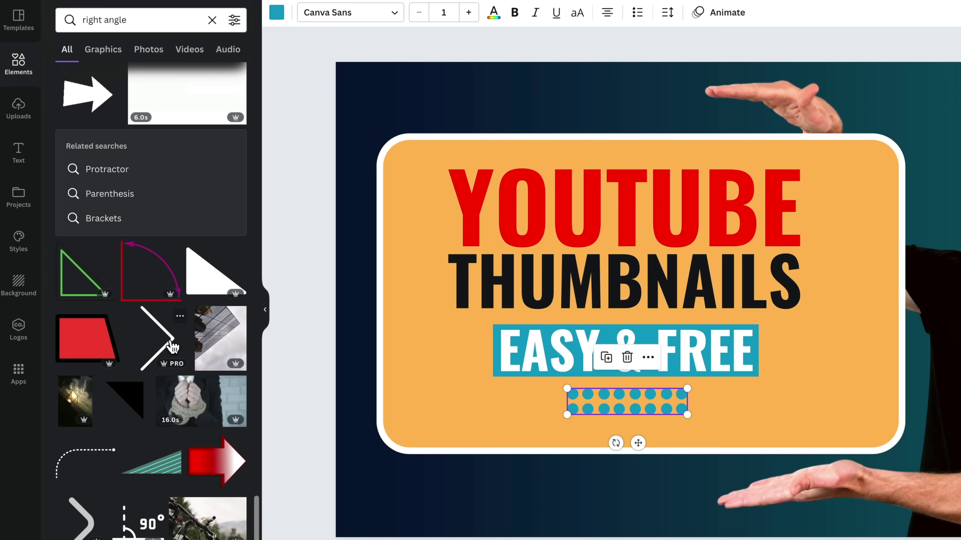
pyautogui.click(170, 354)
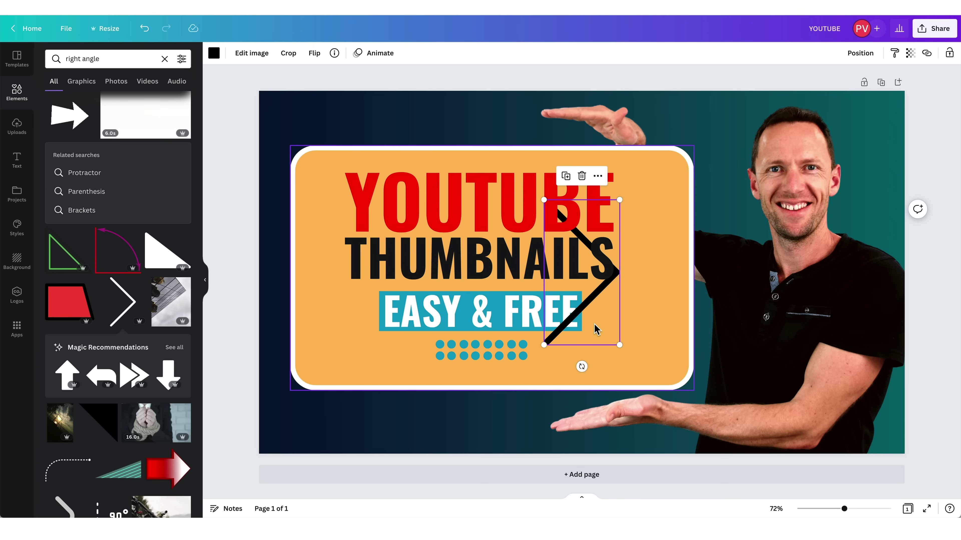
# Rotate and shrink the angle graphic into a small corner bracket above the card's upper-right corner, and recolour it white.
pyautogui.moveTo(587, 308); pyautogui.dragTo(716, 145)
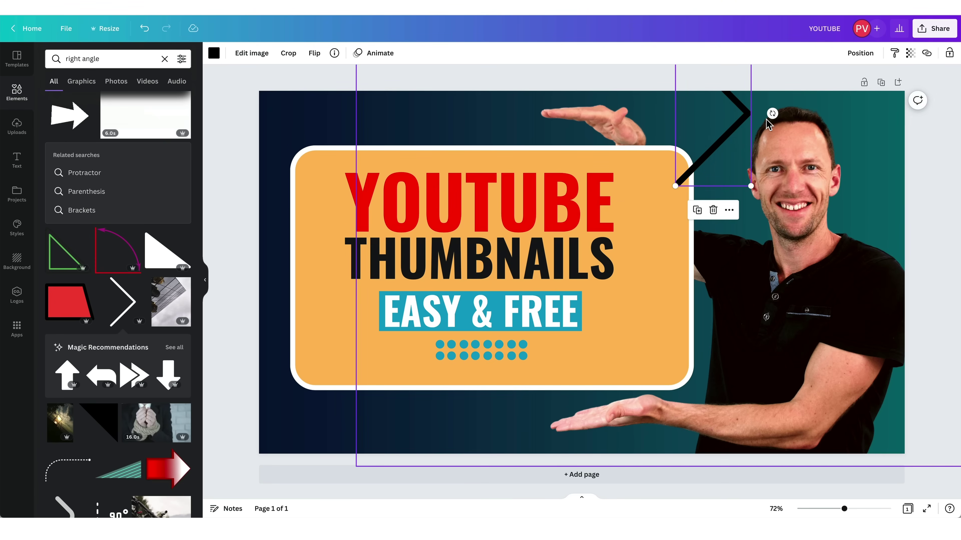
pyautogui.moveTo(772, 113); pyautogui.dragTo(710, 166)
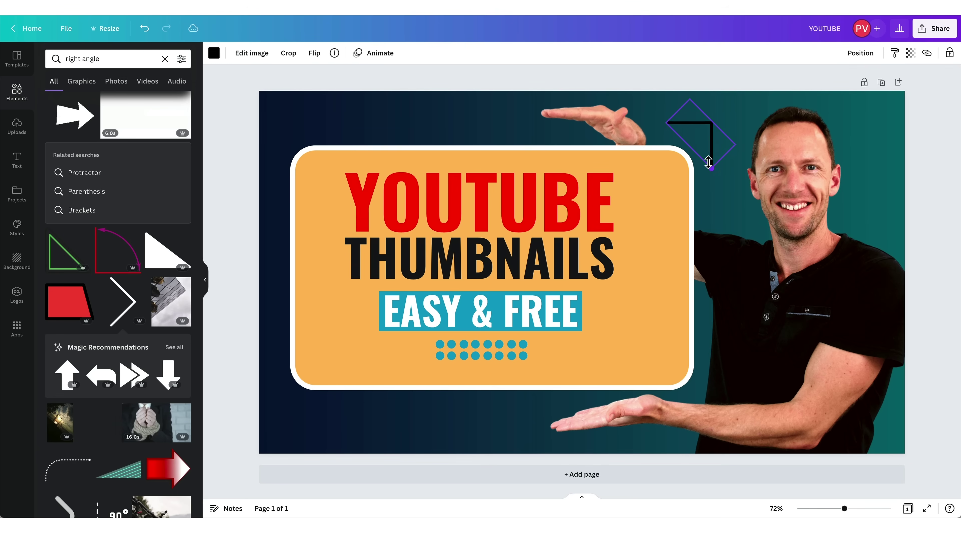
pyautogui.click(214, 55)
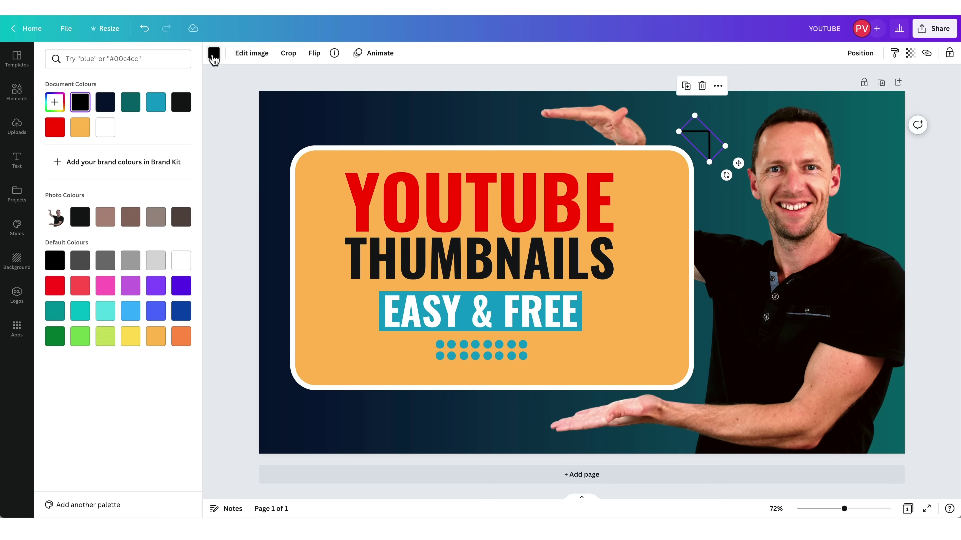
pyautogui.click(106, 127)
pyautogui.click(796, 142)
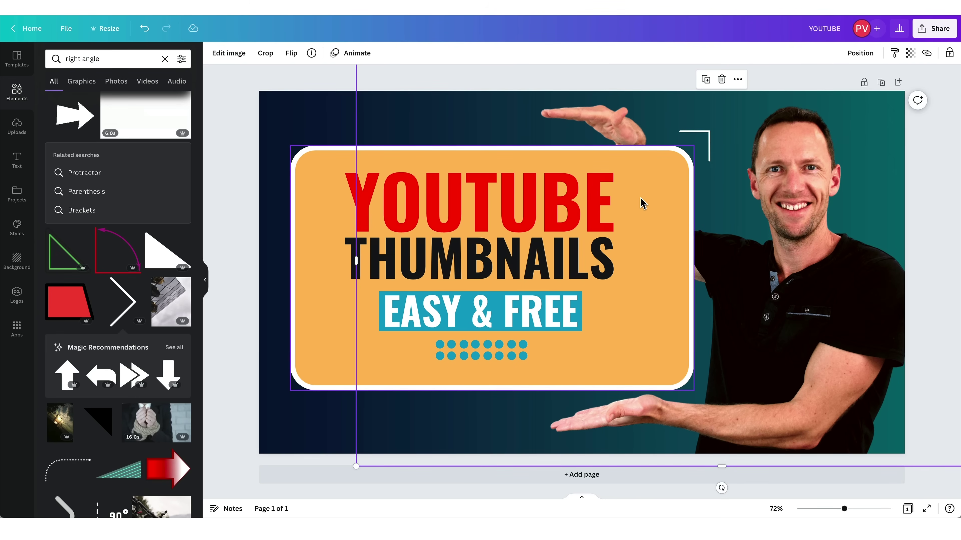
# Delete the white corner bracket beside the presenter's head.
pyautogui.click(710, 147)
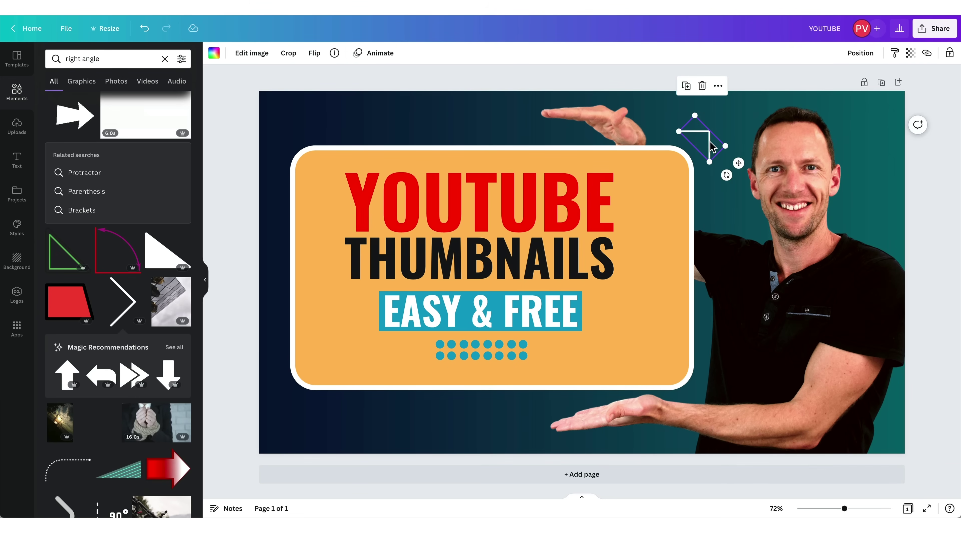
pyautogui.doubleClick(697, 146)
pyautogui.press('Escape')
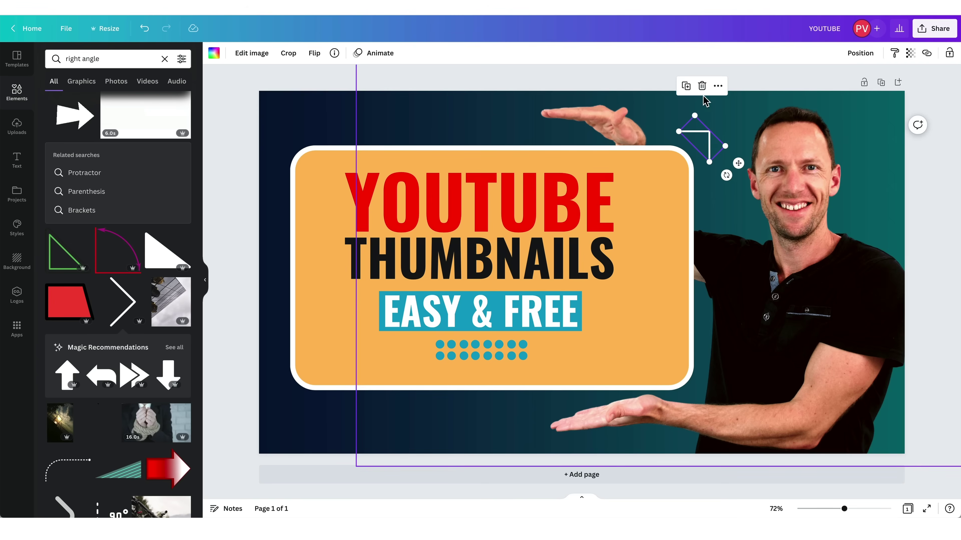
pyautogui.click(701, 85)
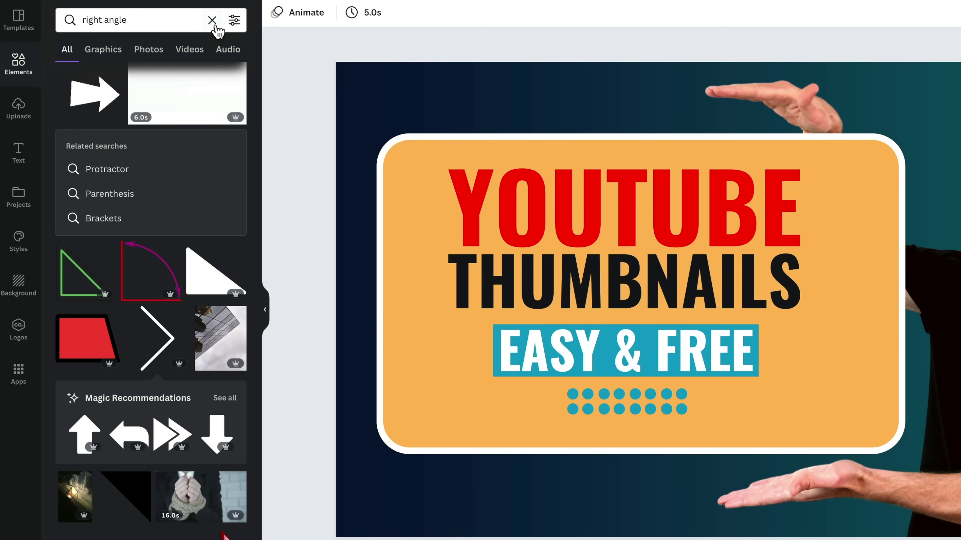
# Clear the element search, add a plain straight line, and place it as a short horizontal stroke above the card's upper-right corner.
pyautogui.click(165, 59)
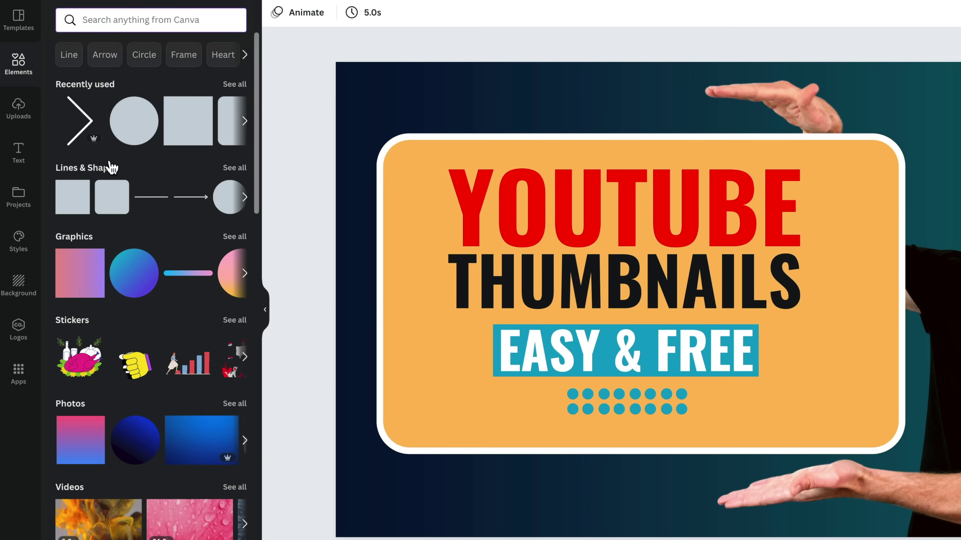
pyautogui.click(153, 200)
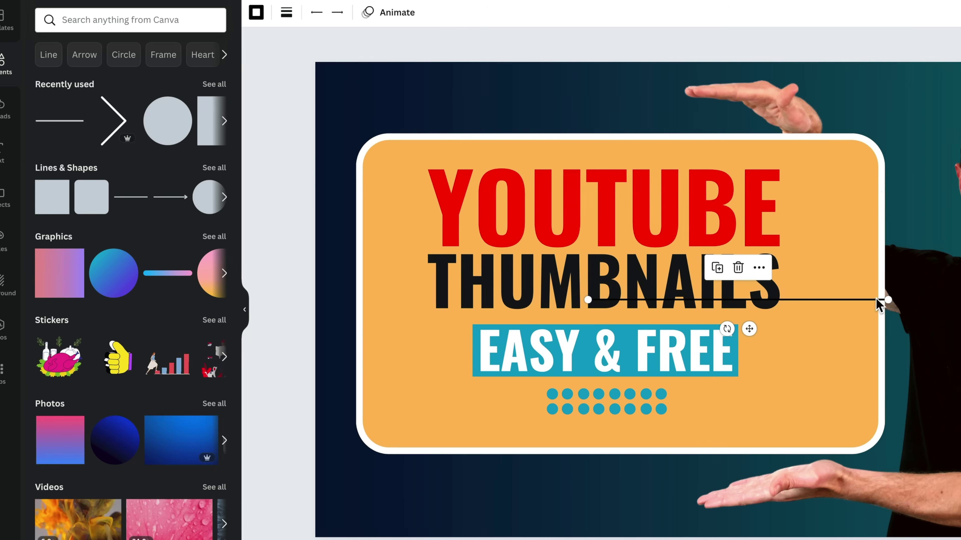
pyautogui.moveTo(899, 300); pyautogui.dragTo(897, 175)
pyautogui.moveTo(653, 175); pyautogui.dragTo(634, 113)
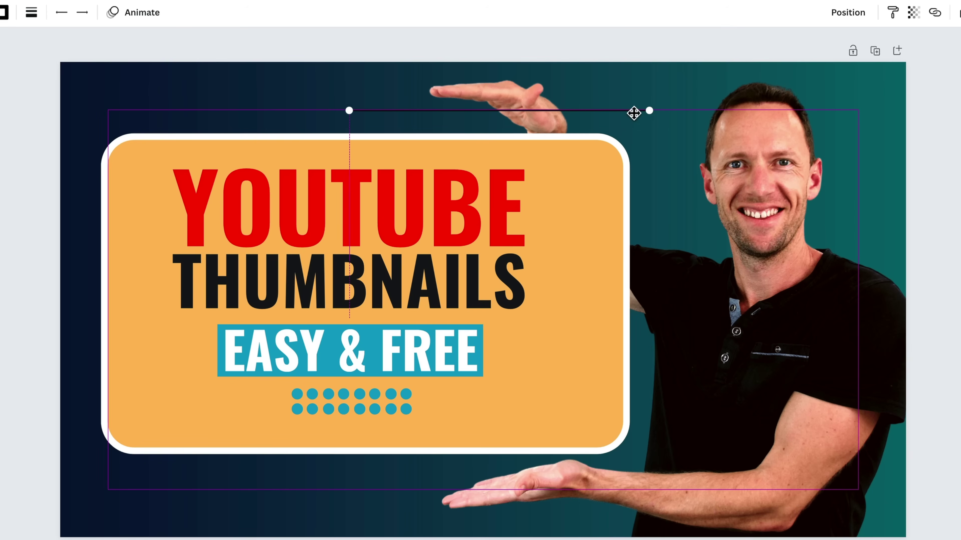
pyautogui.moveTo(349, 111); pyautogui.dragTo(605, 111)
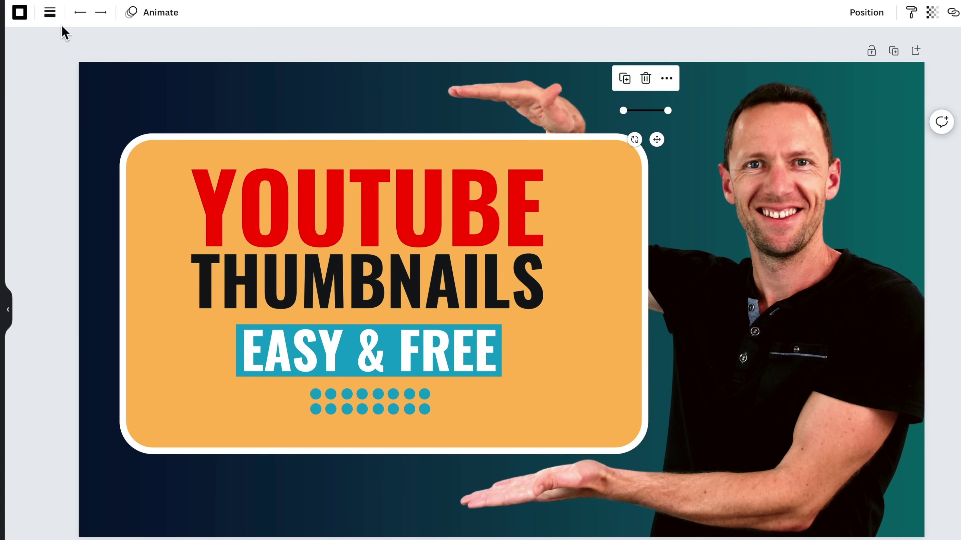
# Set the short line's weight to 5 and open its colour choices.
pyautogui.click(51, 14)
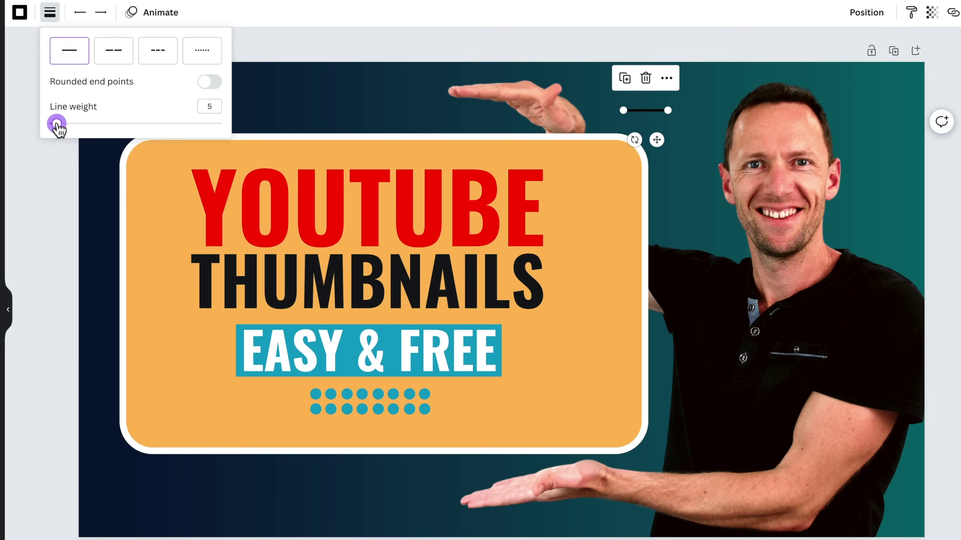
pyautogui.click(21, 12)
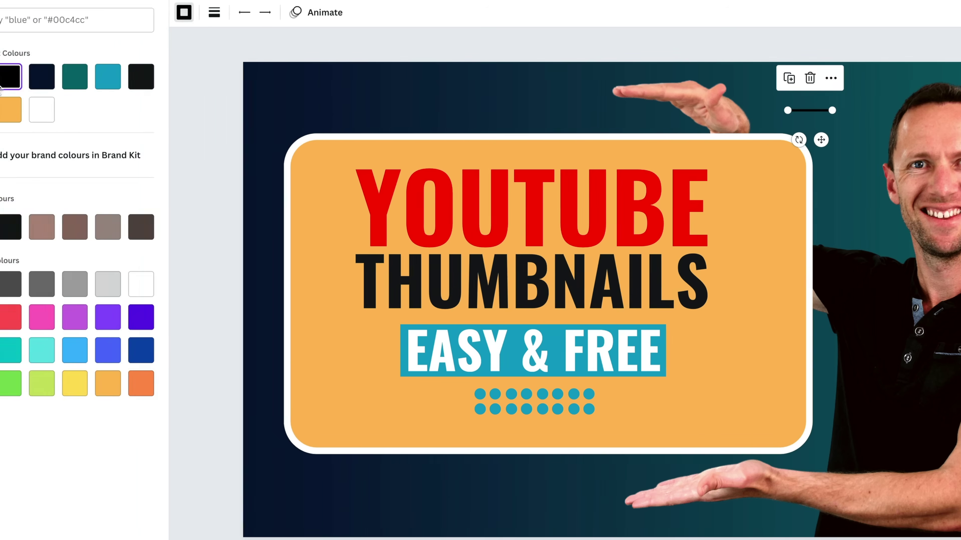